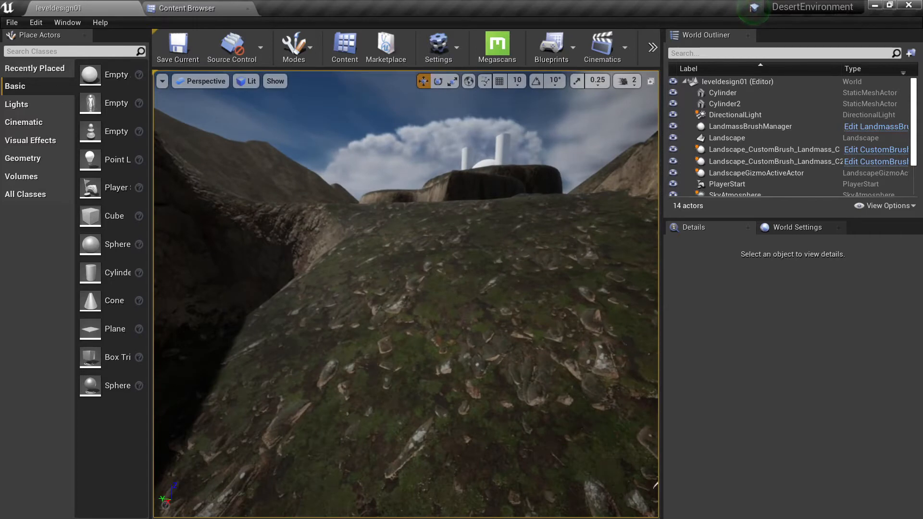
Capture the viewport looking up the path to the white towers and sketch red arrows along the climbing route.
{"action": "right_click_drag", "start_coordinate": [484, 300], "coordinate": [483, 301]}
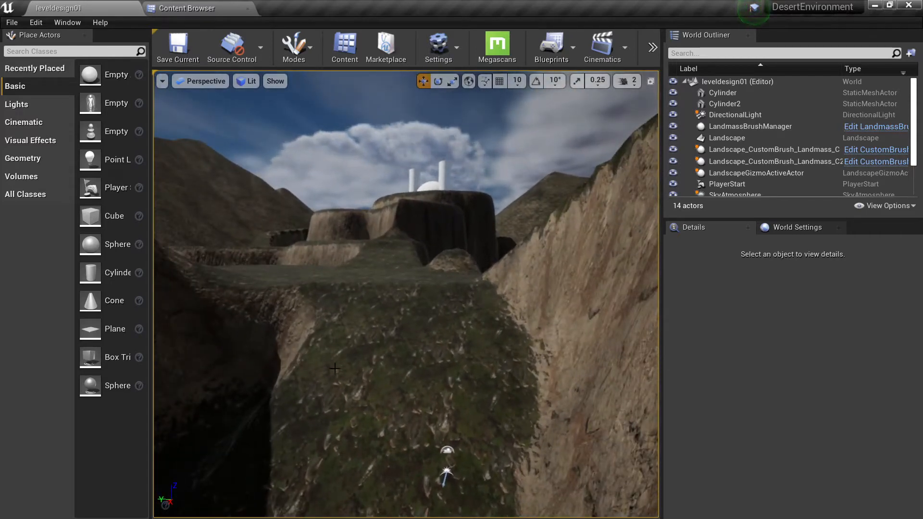
{"action": "right_click_drag", "start_coordinate": [359, 394], "coordinate": [358, 394]}
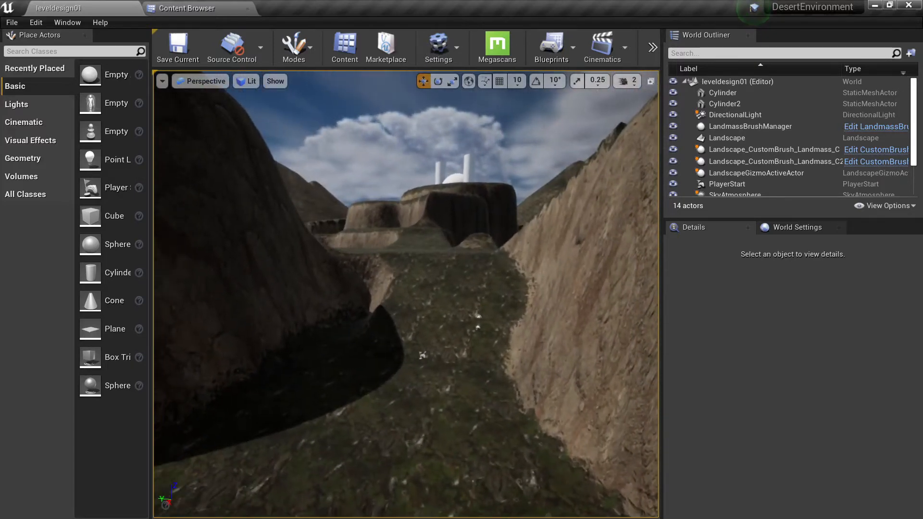
{"action": "right_click_drag", "start_coordinate": [416, 369], "coordinate": [416, 369]}
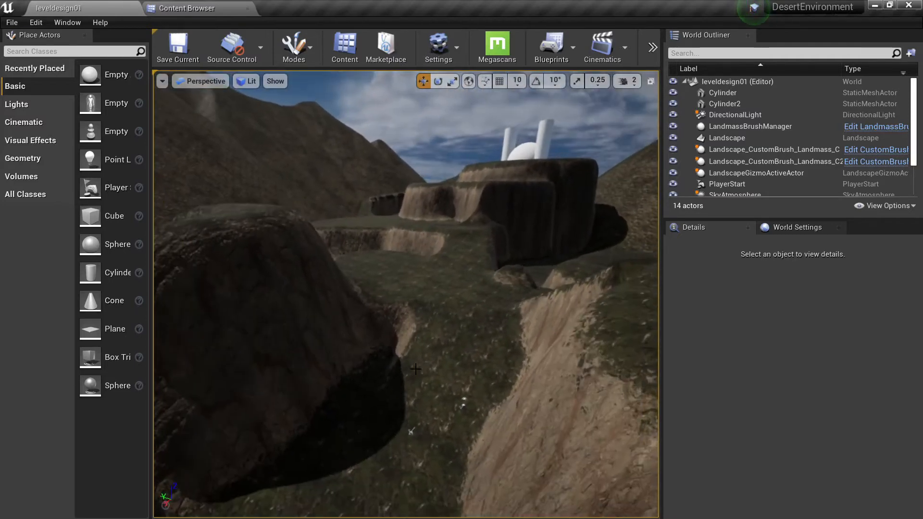
{"action": "key", "text": "Print"}
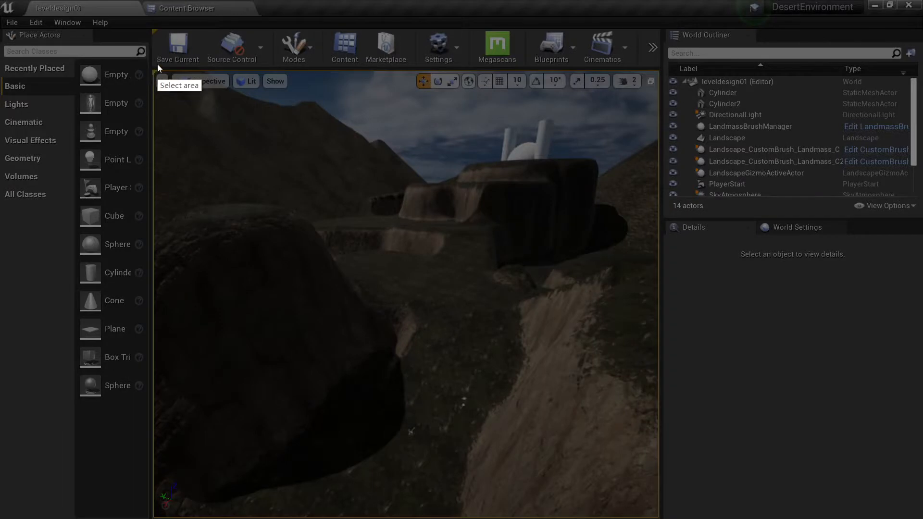
{"action": "left_click_drag", "start_coordinate": [157, 64], "coordinate": [655, 517]}
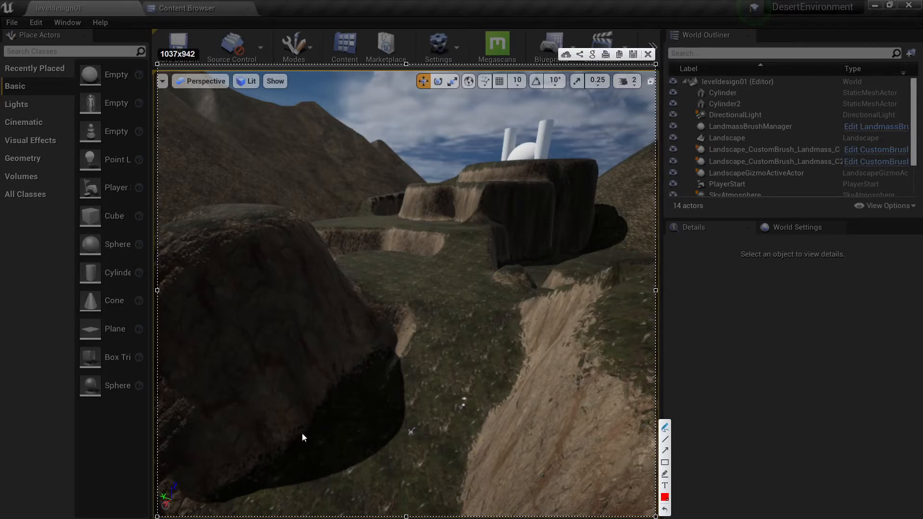
{"action": "left_click_drag", "start_coordinate": [303, 450], "coordinate": [376, 423]}
{"action": "left_click_drag", "start_coordinate": [429, 313], "coordinate": [438, 335]}
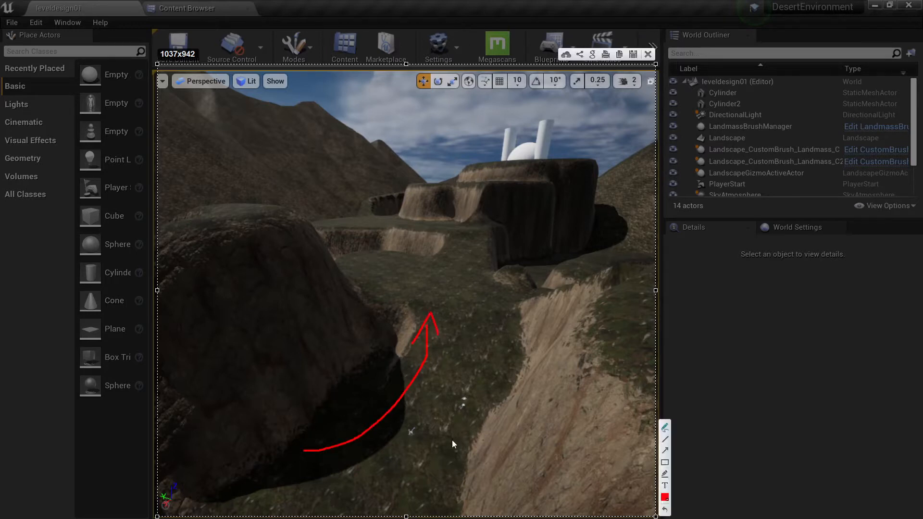
{"action": "mouse_move", "coordinate": [449, 444]}
{"action": "left_mouse_down"}
{"action": "mouse_move", "coordinate": [511, 324]}
{"action": "mouse_move", "coordinate": [502, 305]}
{"action": "left_mouse_up"}
{"action": "left_click_drag", "start_coordinate": [389, 271], "coordinate": [395, 265]}
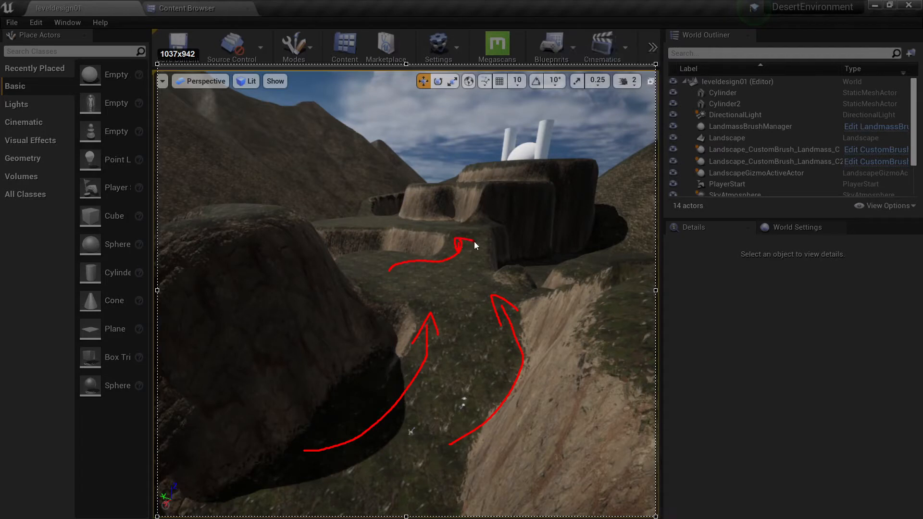
{"action": "left_click_drag", "start_coordinate": [409, 228], "coordinate": [364, 222]}
{"action": "mouse_move", "coordinate": [450, 171]}
{"action": "left_mouse_down"}
{"action": "mouse_move", "coordinate": [485, 173]}
{"action": "mouse_move", "coordinate": [475, 190]}
{"action": "left_mouse_up"}
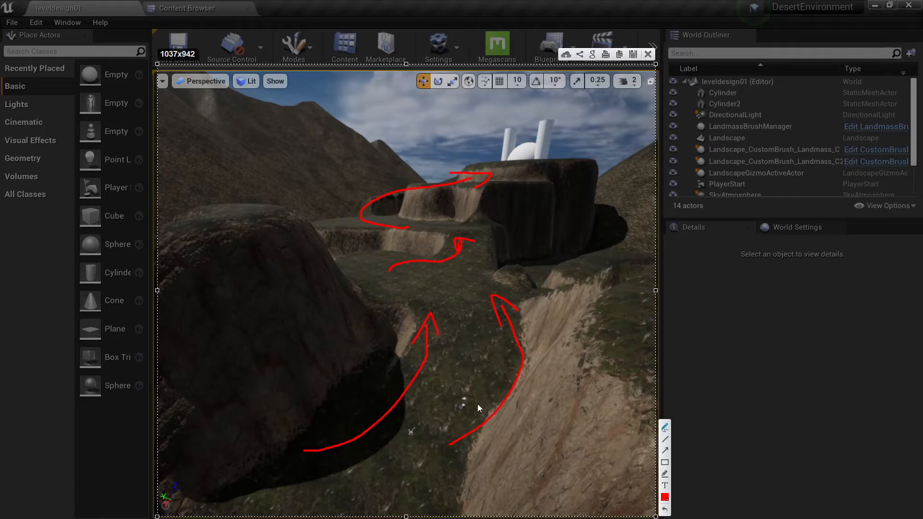
Mark the path and terrace edges with red freehand lines on the captured view, and close the capture.
{"action": "left_click_drag", "start_coordinate": [423, 422], "coordinate": [504, 380]}
{"action": "left_click_drag", "start_coordinate": [465, 348], "coordinate": [495, 336]}
{"action": "left_click_drag", "start_coordinate": [409, 294], "coordinate": [468, 312]}
{"action": "mouse_move", "coordinate": [386, 284]}
{"action": "left_mouse_down"}
{"action": "mouse_move", "coordinate": [444, 284]}
{"action": "mouse_move", "coordinate": [414, 274]}
{"action": "left_mouse_up"}
{"action": "left_click_drag", "start_coordinate": [374, 254], "coordinate": [413, 277]}
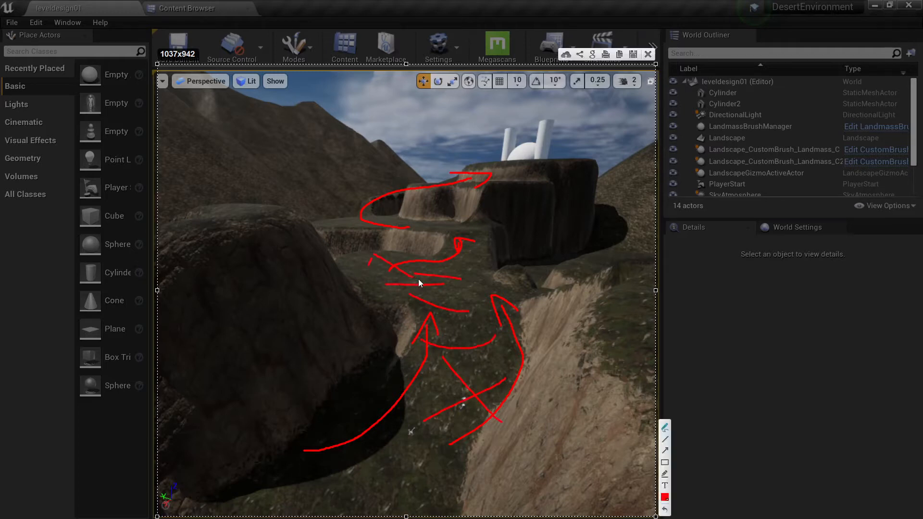
{"action": "mouse_move", "coordinate": [476, 267]}
{"action": "left_mouse_down"}
{"action": "mouse_move", "coordinate": [469, 263]}
{"action": "mouse_move", "coordinate": [488, 237]}
{"action": "left_mouse_up"}
{"action": "left_click_drag", "start_coordinate": [457, 228], "coordinate": [436, 230]}
{"action": "left_click_drag", "start_coordinate": [379, 208], "coordinate": [394, 206]}
{"action": "left_click", "coordinate": [648, 54]}
Place the Nordic_Coastal_Cliff_LOD0_ulujfanga mesh from the Rocks collection into the level on the shaded ground beside the path.
{"action": "mouse_move", "coordinate": [461, 240]}
{"action": "right_mouse_down"}
{"action": "mouse_move", "coordinate": [461, 355]}
{"action": "mouse_move", "coordinate": [452, 351]}
{"action": "mouse_move", "coordinate": [452, 230]}
{"action": "right_mouse_up"}
{"action": "right_click_drag", "start_coordinate": [399, 172], "coordinate": [336, 197]}
{"action": "left_click", "coordinate": [212, 6]}
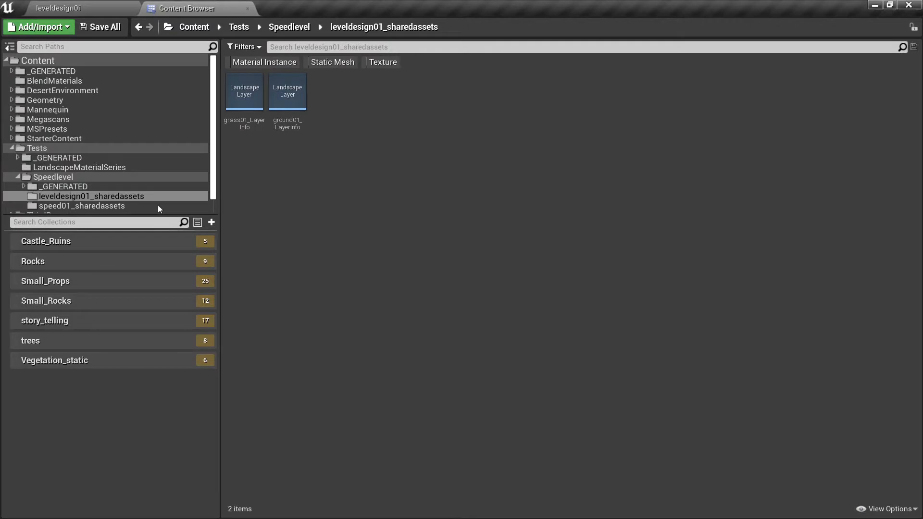
{"action": "left_click", "coordinate": [64, 120]}
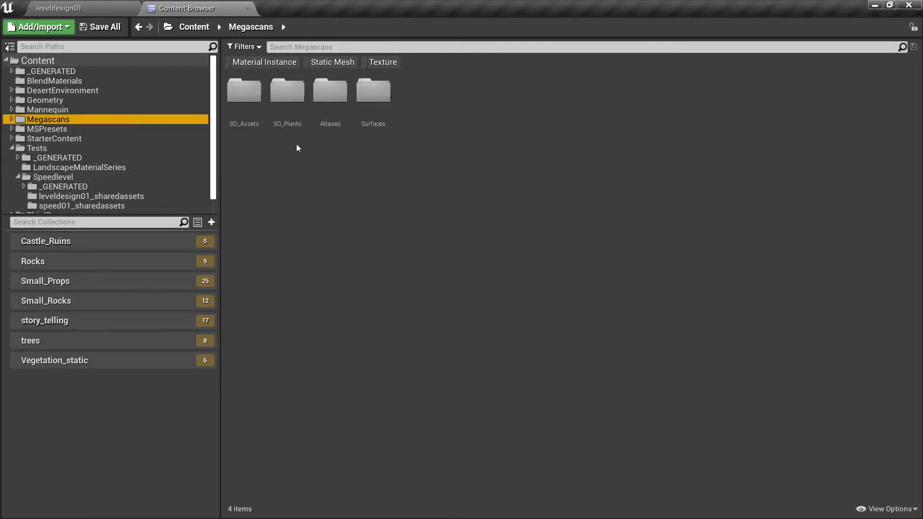
{"action": "left_click", "coordinate": [99, 241]}
{"action": "left_click", "coordinate": [88, 261]}
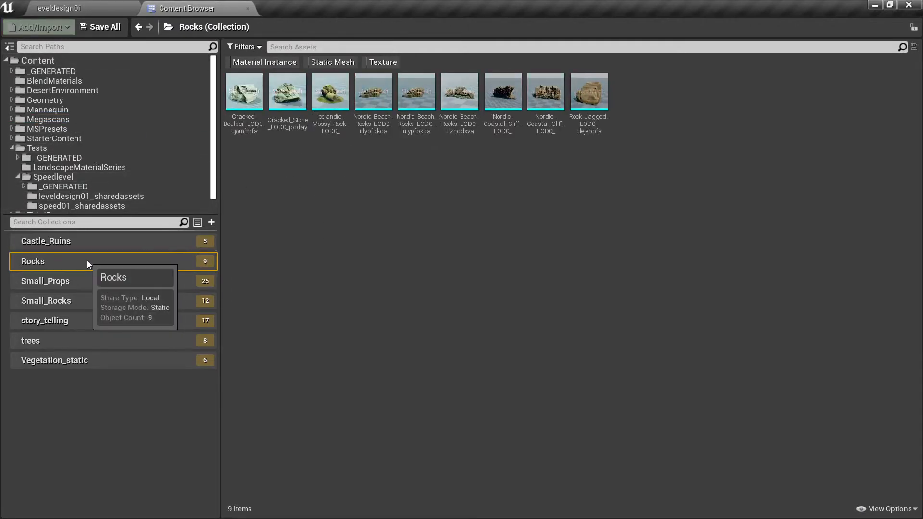
{"action": "left_click", "coordinate": [549, 99]}
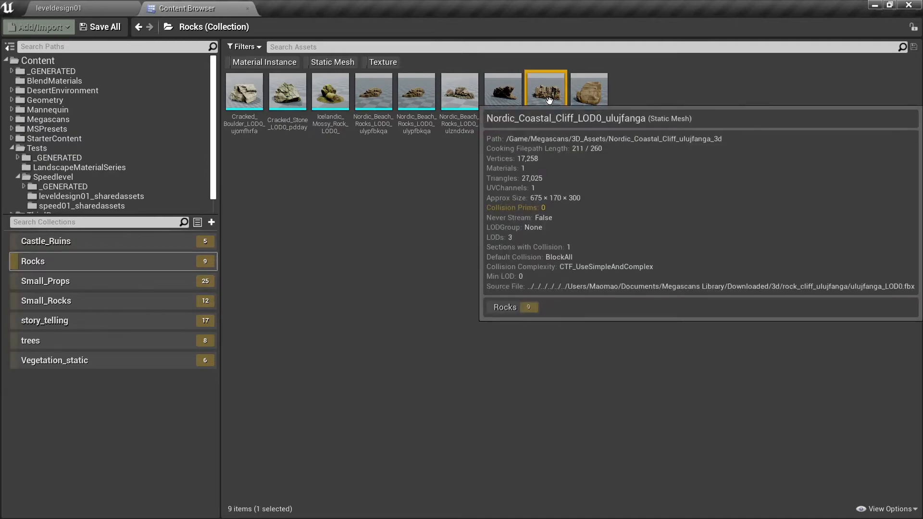
{"action": "left_click_drag", "start_coordinate": [549, 99], "coordinate": [395, 383]}
{"action": "left_click_drag", "start_coordinate": [386, 346], "coordinate": [386, 346]}
{"action": "key", "text": "s"}
{"action": "right_click_drag", "start_coordinate": [386, 346], "coordinate": [358, 336]}
Scale the cliff uniformly to about 6.65, rotate it to about -176° on Z, and move it to about X 1554, Y 1236.
{"action": "key", "text": "r"}
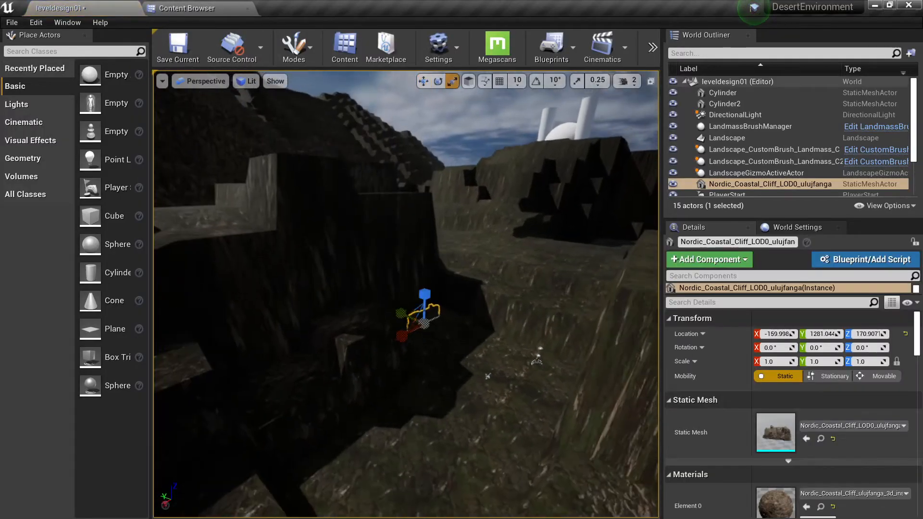
{"action": "left_click_drag", "start_coordinate": [424, 323], "coordinate": [473, 277]}
{"action": "key", "text": "e"}
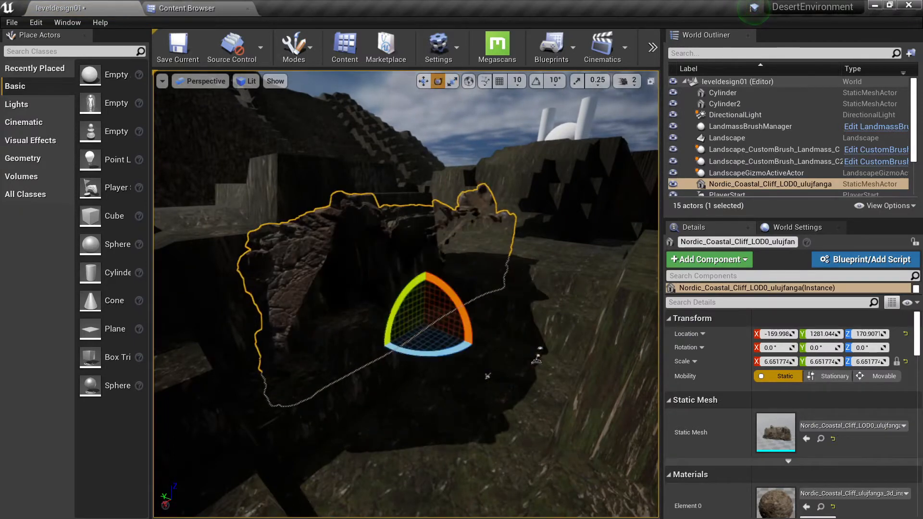
{"action": "left_click_drag", "start_coordinate": [426, 358], "coordinate": [495, 331]}
{"action": "key", "text": "w"}
{"action": "right_click_drag", "start_coordinate": [494, 331], "coordinate": [495, 351]}
{"action": "left_click_drag", "start_coordinate": [430, 307], "coordinate": [329, 368]}
{"action": "right_click_drag", "start_coordinate": [328, 368], "coordinate": [295, 334]}
Duplicate the cliff, turn the copy to face the path bend, and move it to about X 2626, Y 28.
{"action": "key", "text": "e"}
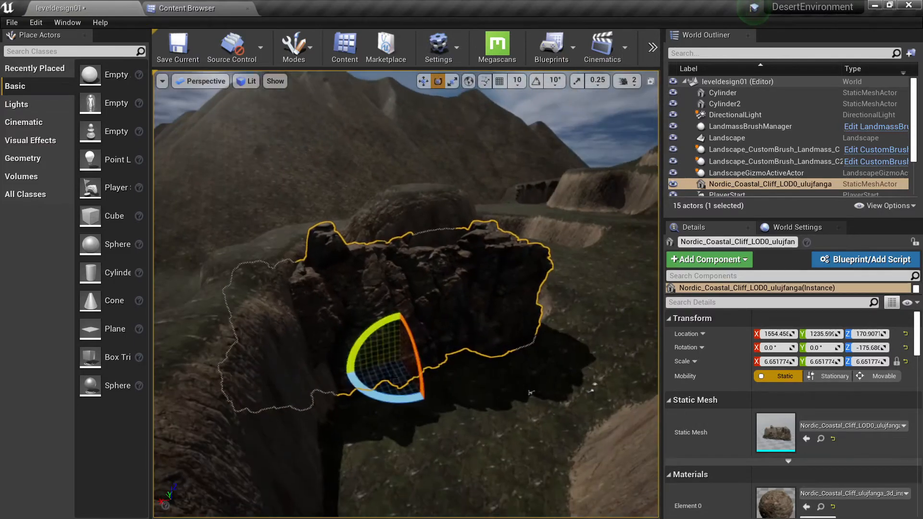
{"action": "left_click_drag", "start_coordinate": [350, 374], "coordinate": [388, 399], "text": "alt"}
{"action": "right_click_drag", "start_coordinate": [436, 236], "coordinate": [436, 303]}
{"action": "key", "text": "w"}
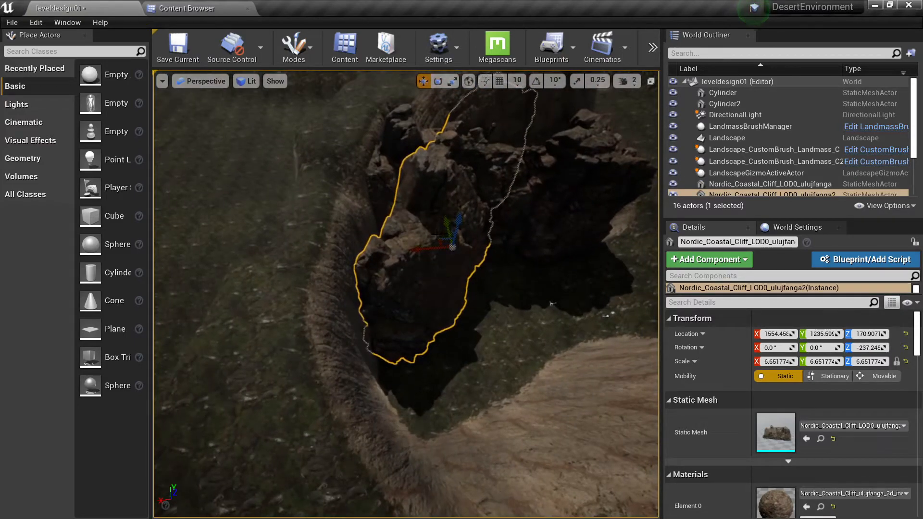
{"action": "left_click_drag", "start_coordinate": [436, 238], "coordinate": [395, 326]}
{"action": "key", "text": "e"}
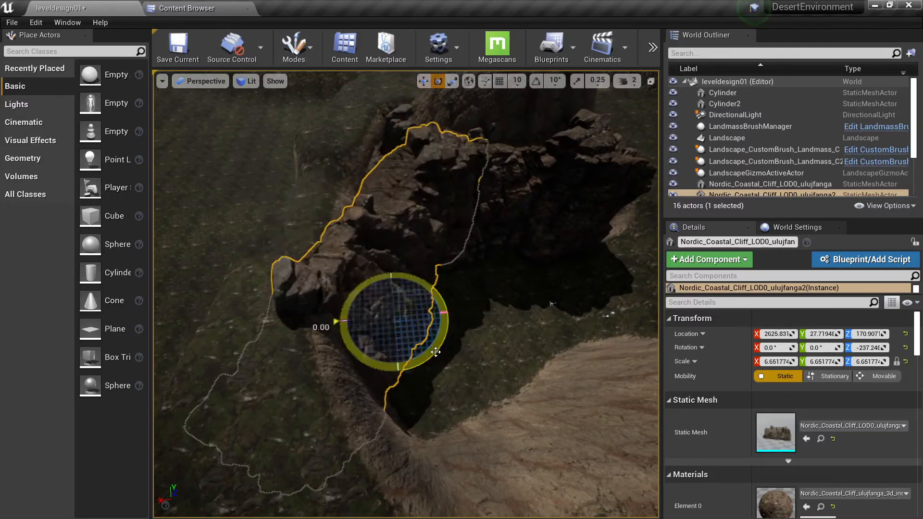
{"action": "left_click_drag", "start_coordinate": [435, 351], "coordinate": [414, 376]}
{"action": "key", "text": "w"}
{"action": "left_click_drag", "start_coordinate": [379, 305], "coordinate": [371, 301]}
Select the first cliff and stretch it vertically to a Z scale of about 8.27.
{"action": "right_click_drag", "start_coordinate": [371, 302], "coordinate": [336, 193]}
{"action": "left_click", "coordinate": [371, 240]}
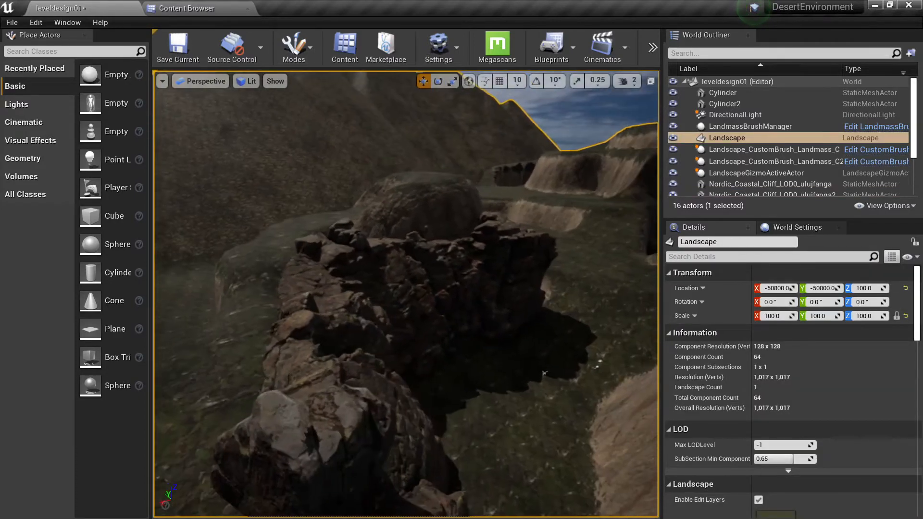
{"action": "left_click", "coordinate": [460, 277]}
{"action": "left_click_drag", "start_coordinate": [417, 328], "coordinate": [417, 291]}
Duplicate the first cliff, rotate the copy to about -266° on Z, and move it to about X -425, Y 2722.
{"action": "right_click_drag", "start_coordinate": [416, 290], "coordinate": [307, 371]}
{"action": "key", "text": "e"}
{"action": "left_click_drag", "start_coordinate": [307, 371], "coordinate": [269, 380], "text": "alt"}
{"action": "key", "text": "w"}
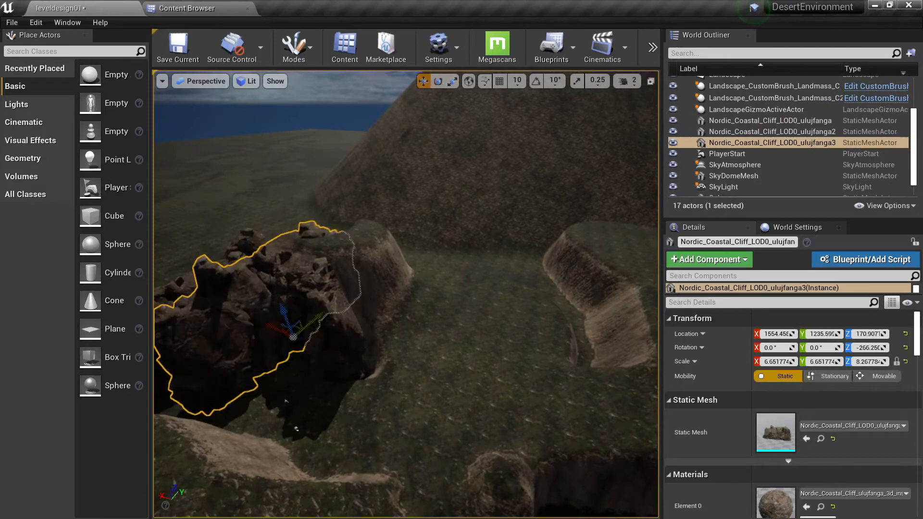
{"action": "left_click_drag", "start_coordinate": [273, 326], "coordinate": [322, 353]}
{"action": "left_click_drag", "start_coordinate": [379, 343], "coordinate": [378, 315]}
Reduce the third cliff's Z scale to about 7.97 and fine-tune its position and rotation against the neighbouring rocks.
{"action": "key", "text": "e"}
{"action": "right_click_drag", "start_coordinate": [378, 315], "coordinate": [362, 225]}
{"action": "right_click_drag", "start_coordinate": [429, 375], "coordinate": [429, 355]}
{"action": "key", "text": "r"}
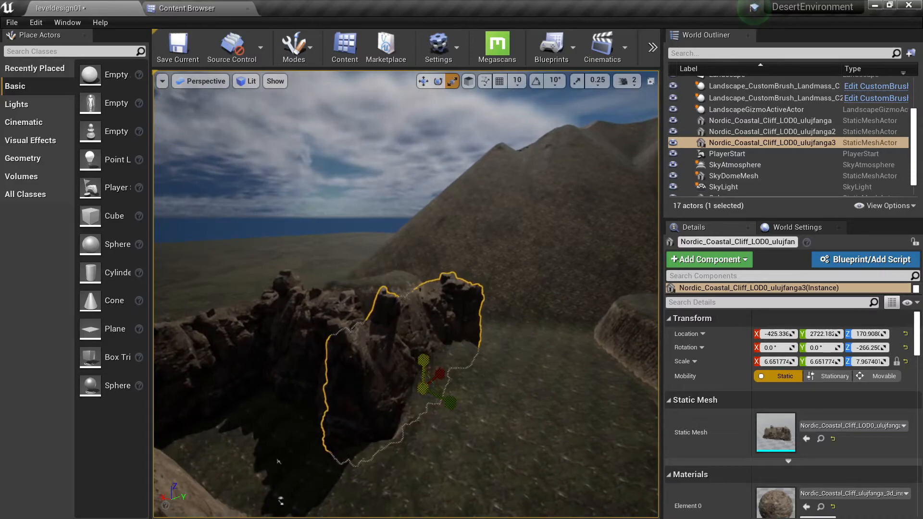
{"action": "key", "text": "e"}
{"action": "key", "text": "w"}
{"action": "left_click_drag", "start_coordinate": [402, 378], "coordinate": [415, 385]}
{"action": "key", "text": "e"}
{"action": "mouse_move", "coordinate": [462, 368]}
{"action": "left_mouse_down"}
{"action": "mouse_move", "coordinate": [452, 358]}
{"action": "mouse_move", "coordinate": [457, 364]}
{"action": "left_mouse_up"}
Duplicate the third cliff onto the lower terrace ledge, scaled to about 5.83, 5.83, 7.15 and rotated to about -473° on Z.
{"action": "right_click_drag", "start_coordinate": [457, 363], "coordinate": [567, 418]}
{"action": "key", "text": "s"}
{"action": "key", "text": "s"}
{"action": "left_click_drag", "start_coordinate": [442, 441], "coordinate": [414, 447], "text": "alt"}
{"action": "key", "text": "w"}
{"action": "left_click_drag", "start_coordinate": [402, 410], "coordinate": [272, 276]}
{"action": "mouse_move", "coordinate": [267, 309]}
{"action": "left_mouse_down"}
{"action": "mouse_move", "coordinate": [257, 312]}
{"action": "mouse_move", "coordinate": [274, 310]}
{"action": "mouse_move", "coordinate": [259, 323]}
{"action": "mouse_move", "coordinate": [270, 311]}
{"action": "left_mouse_up"}
{"action": "key", "text": "w"}
{"action": "right_click_drag", "start_coordinate": [270, 311], "coordinate": [277, 269]}
{"action": "key", "text": "e"}
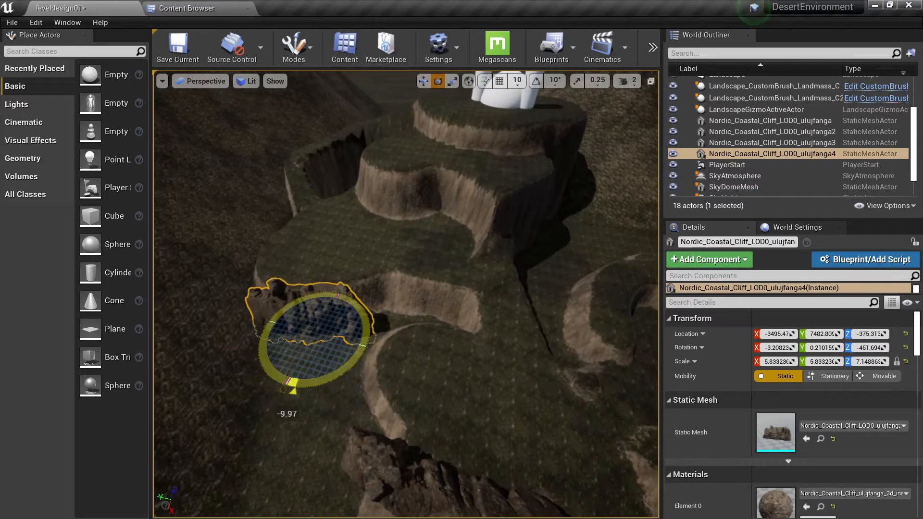
{"action": "left_click_drag", "start_coordinate": [346, 328], "coordinate": [290, 328]}
Extend the terrace wall outward with a fifth cliff rotated to about -439° on Z at about X -3628, Y 8866.
{"action": "key", "text": "e"}
{"action": "key", "text": "w"}
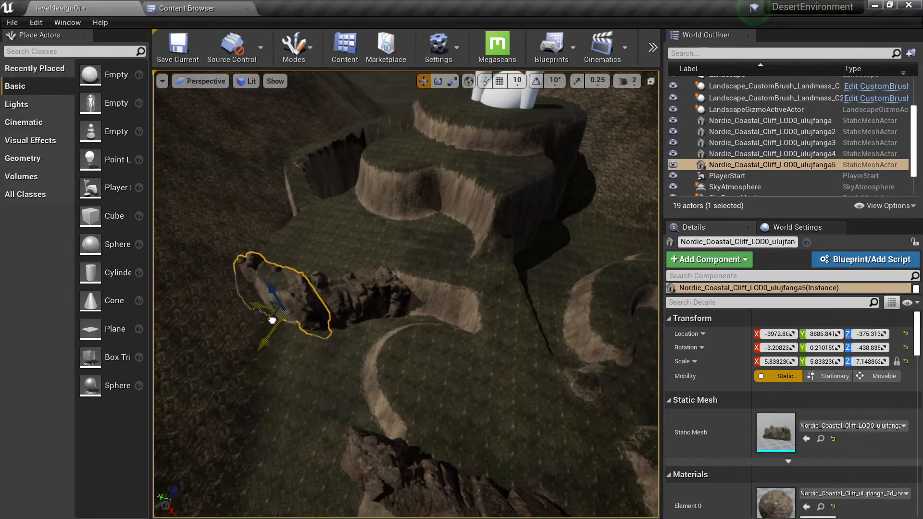
{"action": "right_click_drag", "start_coordinate": [257, 343], "coordinate": [257, 315]}
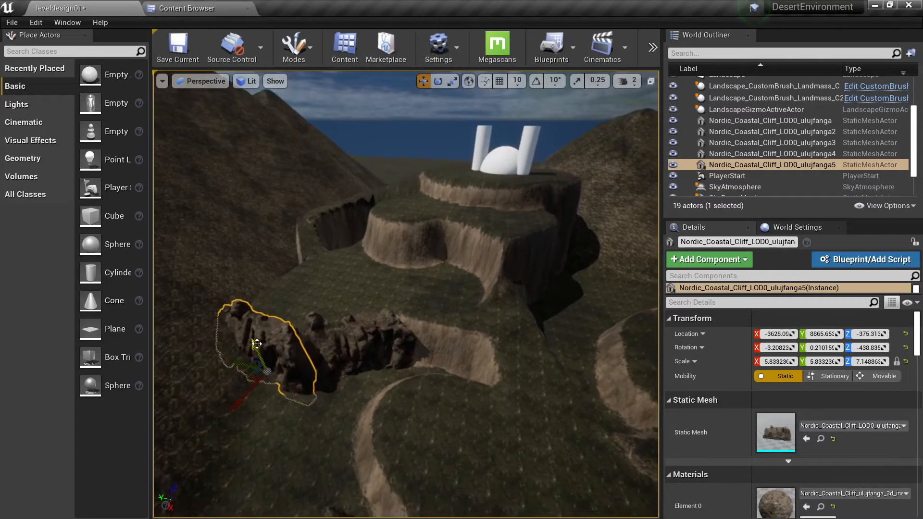
{"action": "right_click_drag", "start_coordinate": [291, 350], "coordinate": [331, 380]}
Duplicate the fourth cliff, rotate the copy to about -450° on Z, and shift it along the terrace ledge.
{"action": "left_click", "coordinate": [291, 349]}
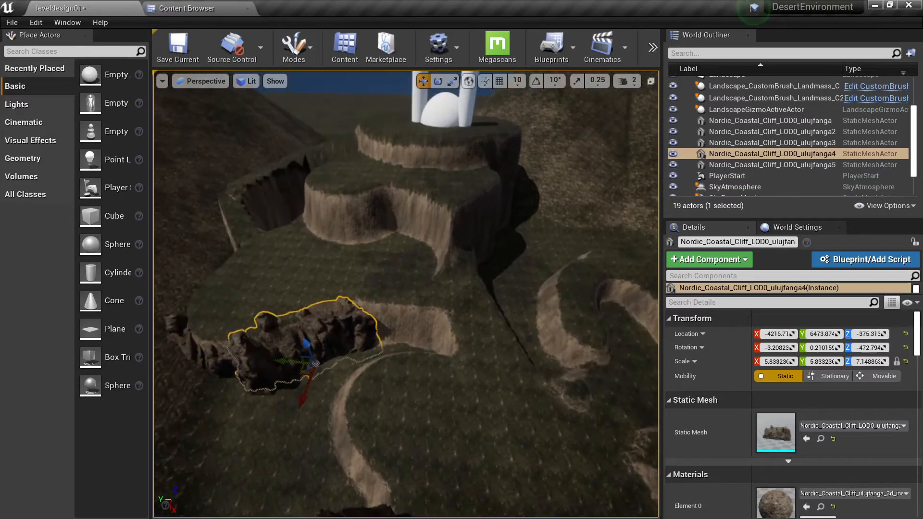
{"action": "left_click_drag", "start_coordinate": [349, 397], "coordinate": [291, 424], "text": "alt"}
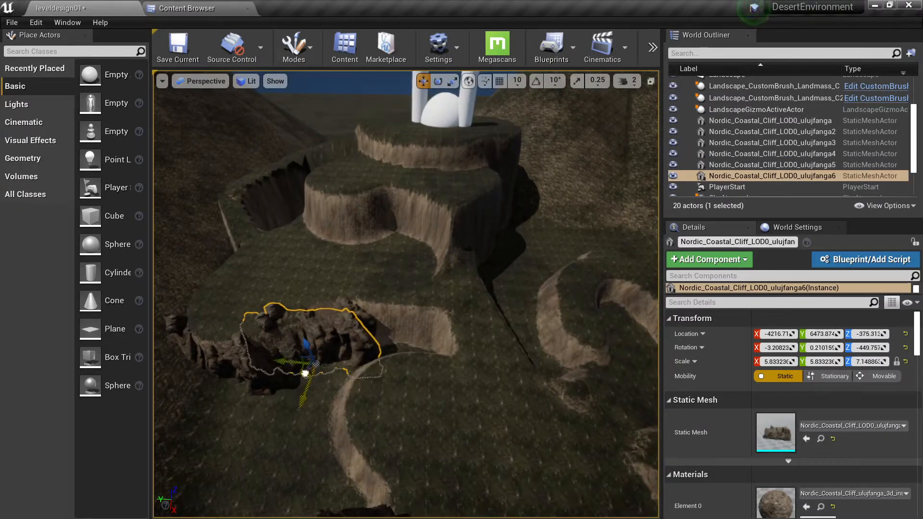
{"action": "left_click_drag", "start_coordinate": [392, 342], "coordinate": [379, 363]}
{"action": "right_click_drag", "start_coordinate": [379, 365], "coordinate": [376, 414]}
Add a seventh cliff on the terrace ledge, rotated to about -313° on Z, at about X -4082, Y 4210.
{"action": "key", "text": "Escape"}
{"action": "left_click", "coordinate": [408, 298]}
{"action": "left_click", "coordinate": [284, 298]}
{"action": "left_click", "coordinate": [389, 300]}
{"action": "key", "text": "e"}
{"action": "left_click_drag", "start_coordinate": [339, 365], "coordinate": [407, 364], "text": "alt"}
{"action": "key", "text": "w"}
{"action": "key", "text": "e"}
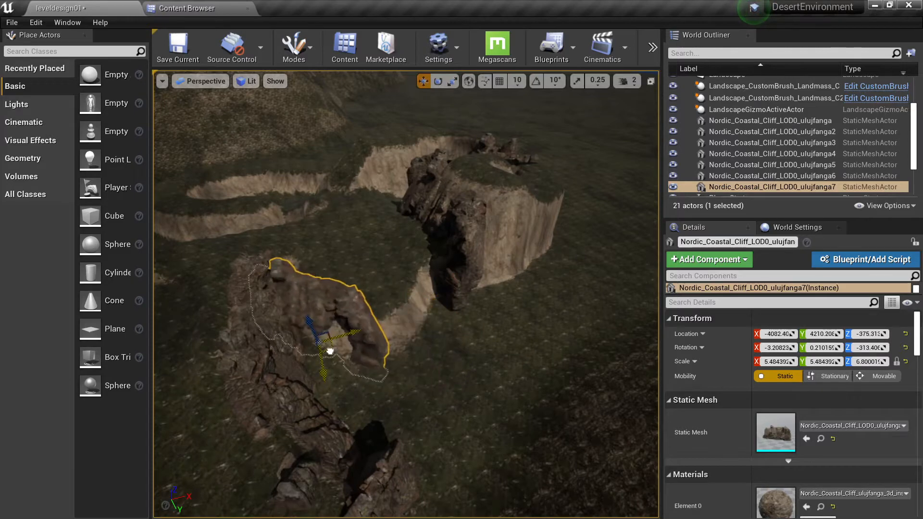
Continue the wall with two more cliff copies, rotating the first to about -360° on Z, and undo the last move.
{"action": "left_click_drag", "start_coordinate": [326, 363], "coordinate": [429, 367], "text": "alt"}
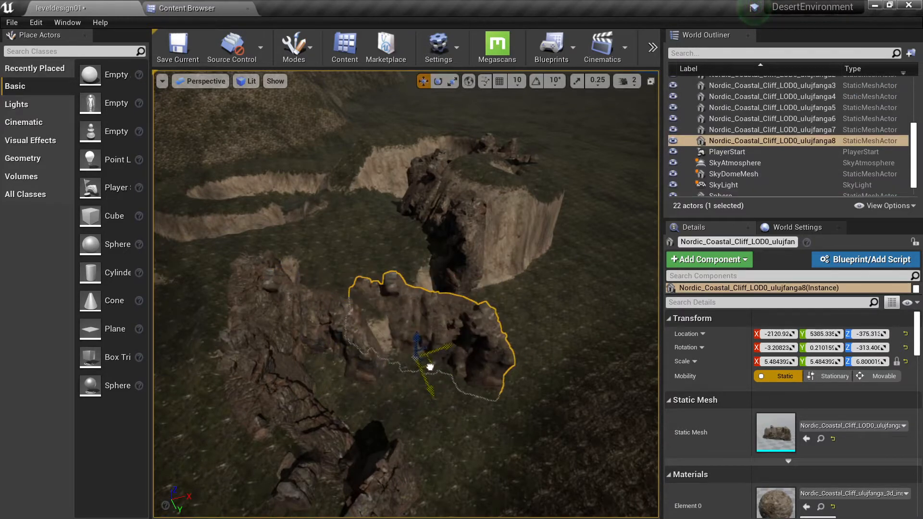
{"action": "left_click_drag", "start_coordinate": [426, 402], "coordinate": [380, 401]}
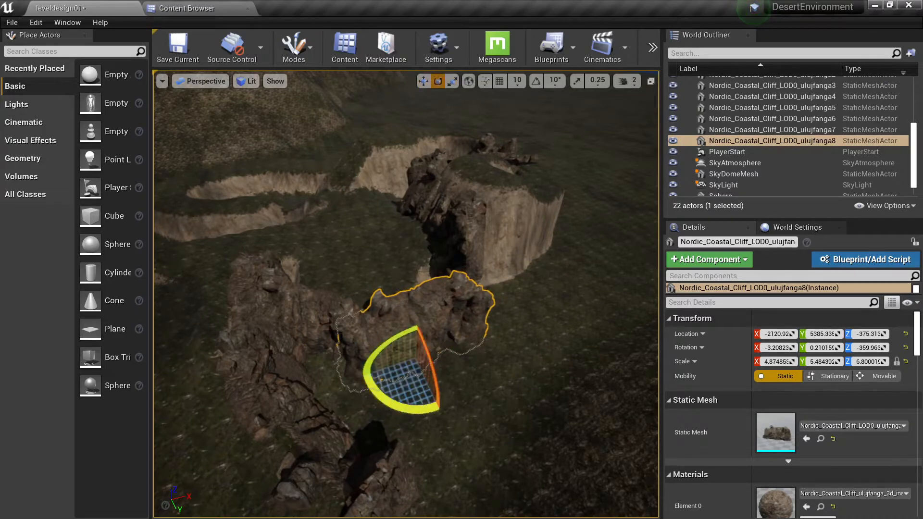
{"action": "left_click_drag", "start_coordinate": [413, 408], "coordinate": [372, 405], "text": "alt"}
{"action": "left_click_drag", "start_coordinate": [427, 364], "coordinate": [449, 319]}
{"action": "key", "text": "ctrl+z"}
Duplicate the first cliff across the path, rotated to about -376° on Z, at about X 600, Y -1076, Z -183.
{"action": "mouse_move", "coordinate": [449, 319]}
{"action": "right_mouse_down"}
{"action": "mouse_move", "coordinate": [423, 283]}
{"action": "mouse_move", "coordinate": [423, 250]}
{"action": "mouse_move", "coordinate": [432, 336]}
{"action": "mouse_move", "coordinate": [433, 326]}
{"action": "right_mouse_up"}
{"action": "left_click", "coordinate": [366, 303]}
{"action": "key", "text": "e"}
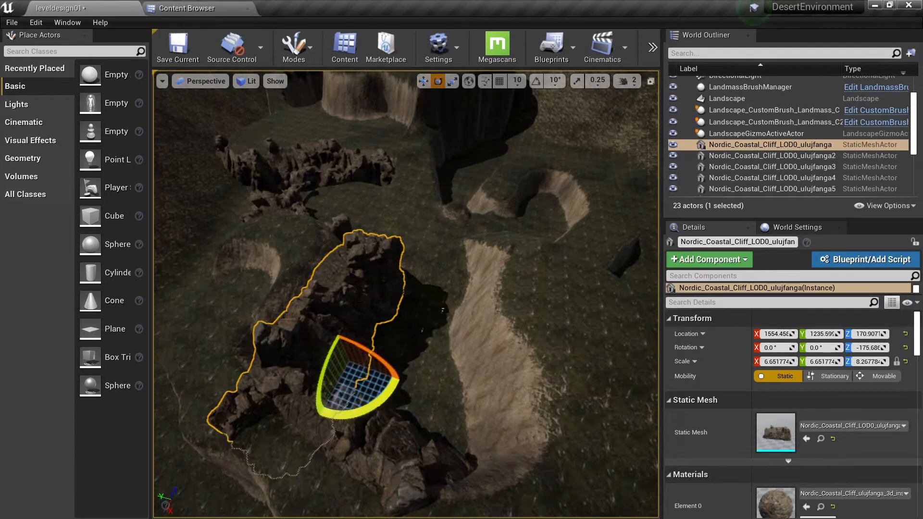
{"action": "left_click_drag", "start_coordinate": [378, 413], "coordinate": [457, 399], "text": "alt"}
{"action": "key", "text": "w"}
{"action": "left_click_drag", "start_coordinate": [327, 375], "coordinate": [459, 375]}
{"action": "key", "text": "e"}
{"action": "left_click_drag", "start_coordinate": [432, 402], "coordinate": [442, 398]}
{"action": "key", "text": "w"}
{"action": "mouse_move", "coordinate": [441, 362]}
{"action": "left_mouse_down"}
{"action": "mouse_move", "coordinate": [467, 362]}
{"action": "mouse_move", "coordinate": [457, 362]}
{"action": "left_mouse_up"}
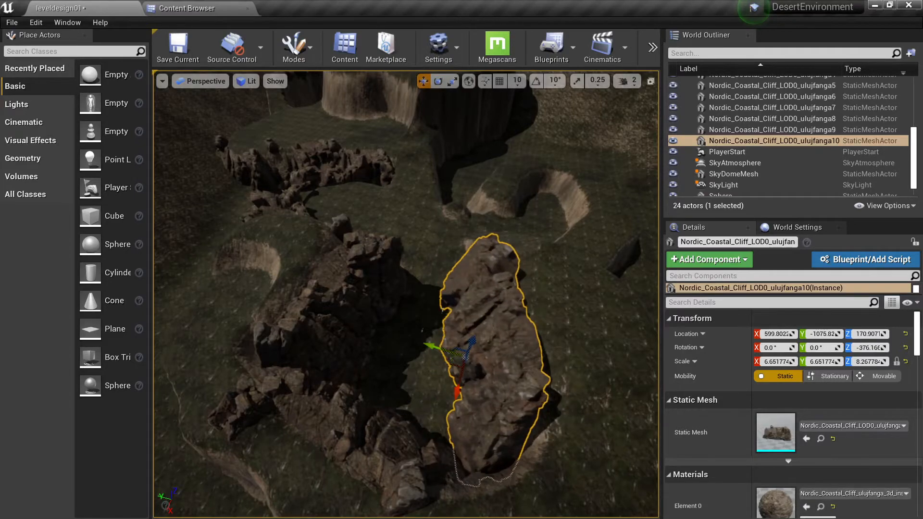
{"action": "mouse_move", "coordinate": [465, 298]}
{"action": "right_mouse_down"}
{"action": "mouse_move", "coordinate": [465, 259]}
{"action": "mouse_move", "coordinate": [465, 298]}
{"action": "right_mouse_up"}
{"action": "left_click_drag", "start_coordinate": [453, 334], "coordinate": [455, 356]}
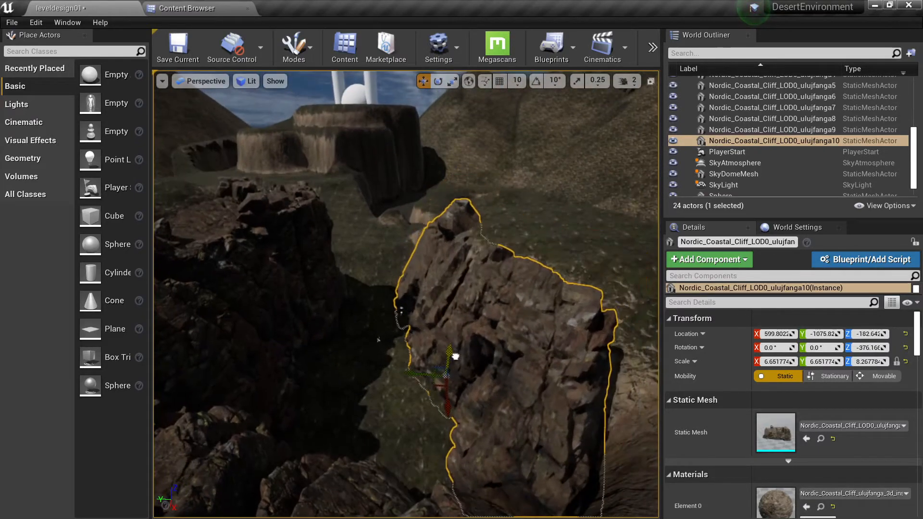
Play the level full screen from the ground between the cliffs and run the character to check the canyon's scale.
{"action": "right_click_drag", "start_coordinate": [453, 370], "coordinate": [365, 409]}
{"action": "right_click", "coordinate": [365, 408]}
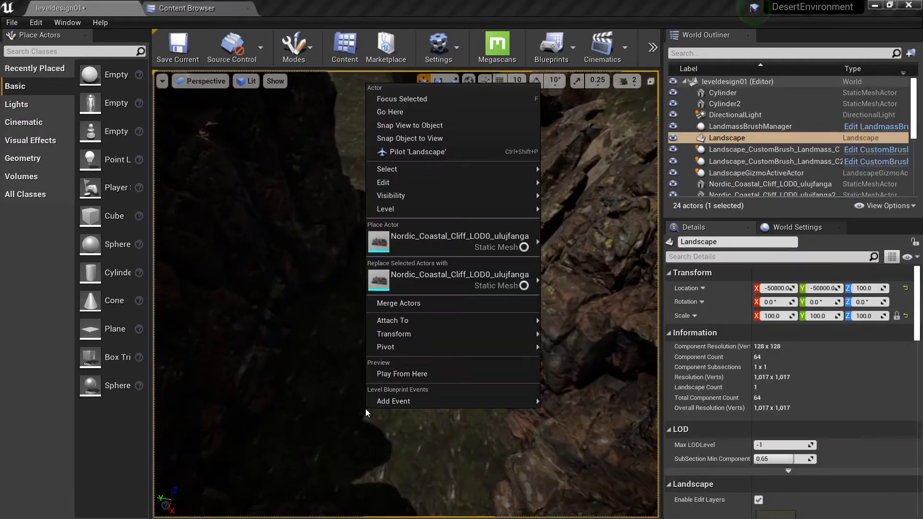
{"action": "left_click", "coordinate": [405, 372]}
{"action": "key", "text": "w"}
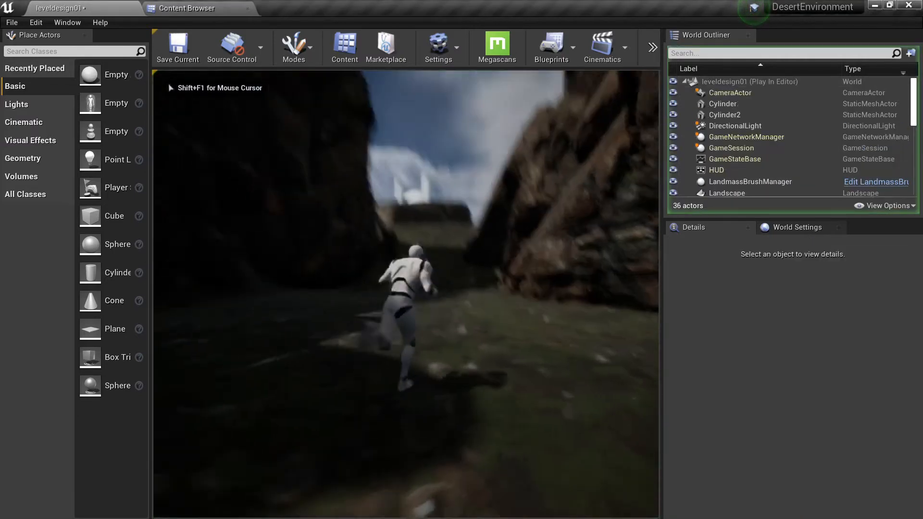
{"action": "key", "text": "F11"}
{"action": "key", "text": "s"}
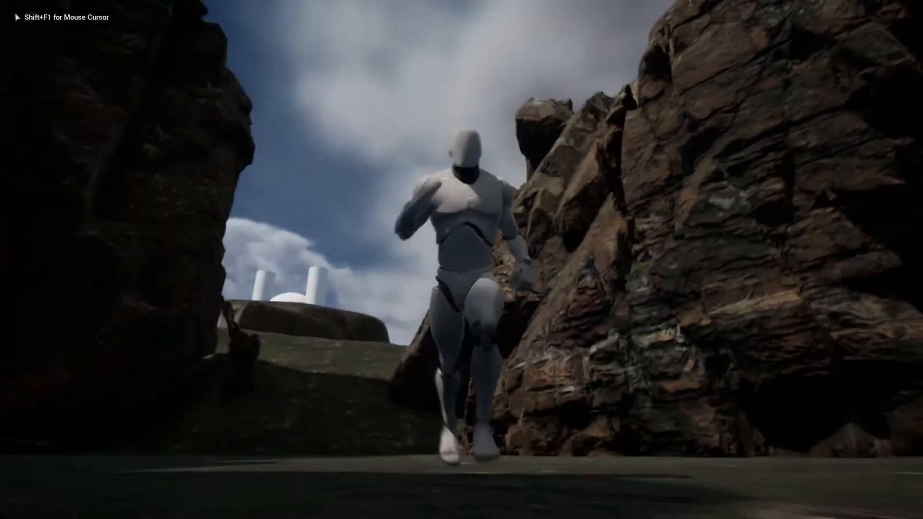
Run the character through the canyon and up the slope to the terrace to check the cliffs' scale, and end the play session.
{"action": "key", "text": "w"}
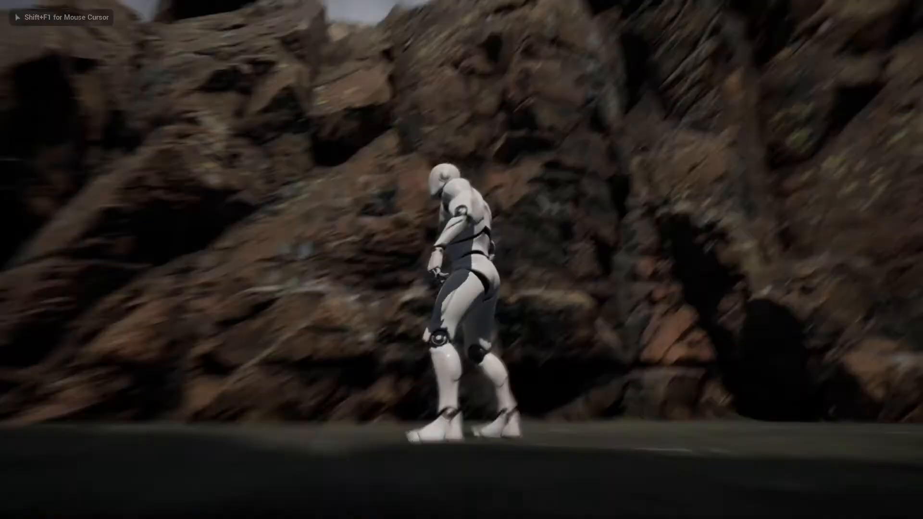
{"action": "key", "text": "w"}
{"action": "key", "text": "d"}
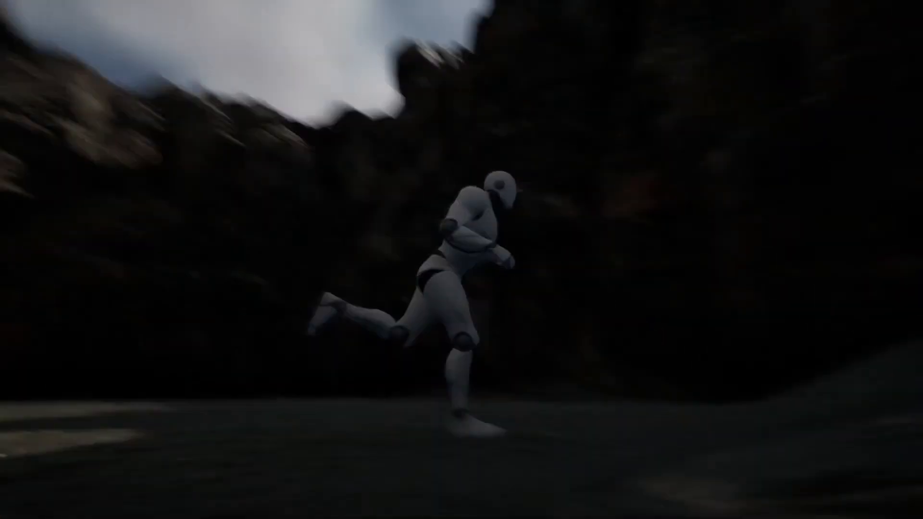
{"action": "key", "text": "w"}
{"action": "key", "text": "w"}
{"action": "key", "text": "d"}
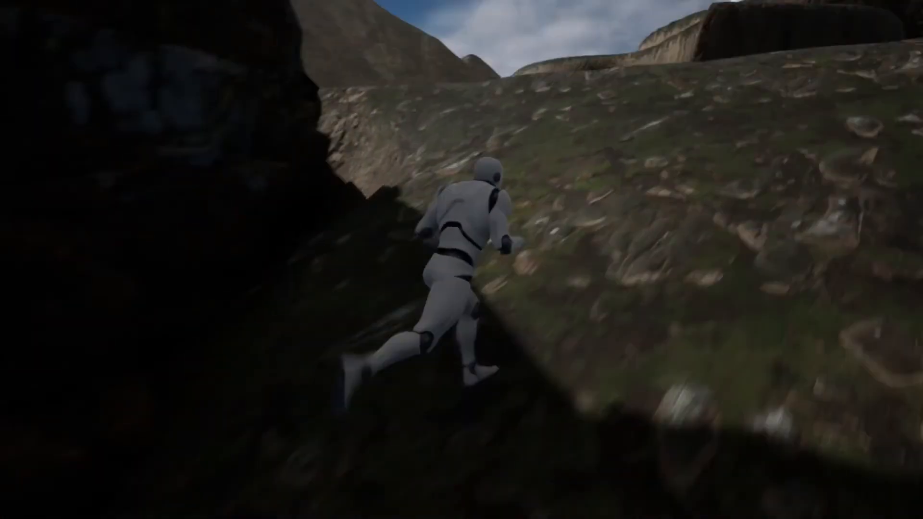
{"action": "key", "text": "w"}
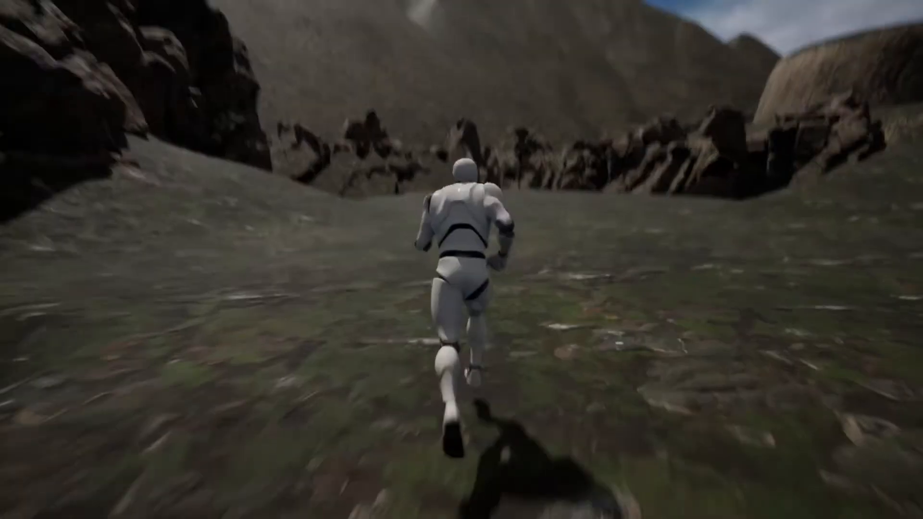
{"action": "key", "text": "a"}
{"action": "key", "text": "w"}
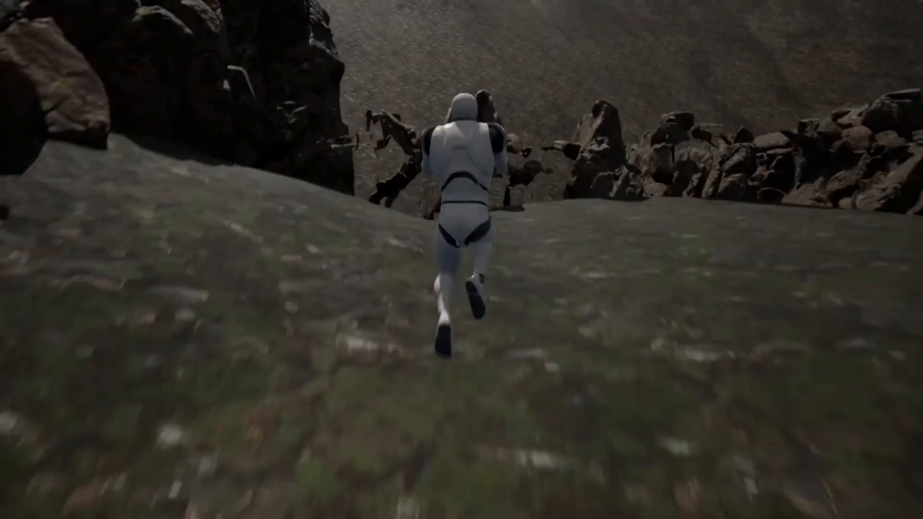
{"action": "key", "text": "Escape"}
Survey the cliff walls, the canyon passage and the terrace from above to examine the route towards the towers.
{"action": "right_click_drag", "start_coordinate": [461, 260], "coordinate": [461, 298]}
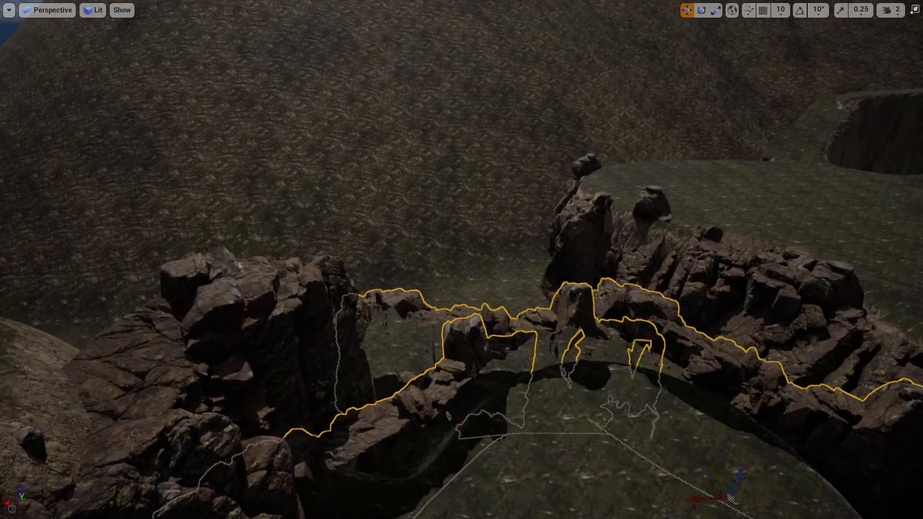
{"action": "key", "text": "s"}
{"action": "right_click_drag", "start_coordinate": [529, 326], "coordinate": [639, 338]}
{"action": "key", "text": "a"}
{"action": "key", "text": "w"}
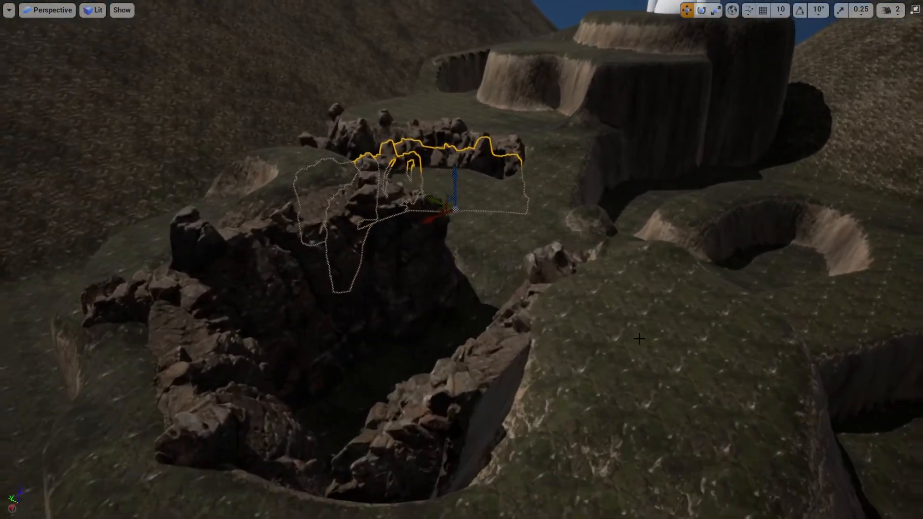
{"action": "key", "text": "a"}
{"action": "right_click_drag", "start_coordinate": [461, 259], "coordinate": [529, 278]}
{"action": "key", "text": "w"}
{"action": "right_click_drag", "start_coordinate": [462, 260], "coordinate": [97, 246]}
{"action": "key", "text": "s"}
Leave the full-screen viewport and set the DirectionalLight's intensity to 3 lux.
{"action": "key", "text": "ctrl+l"}
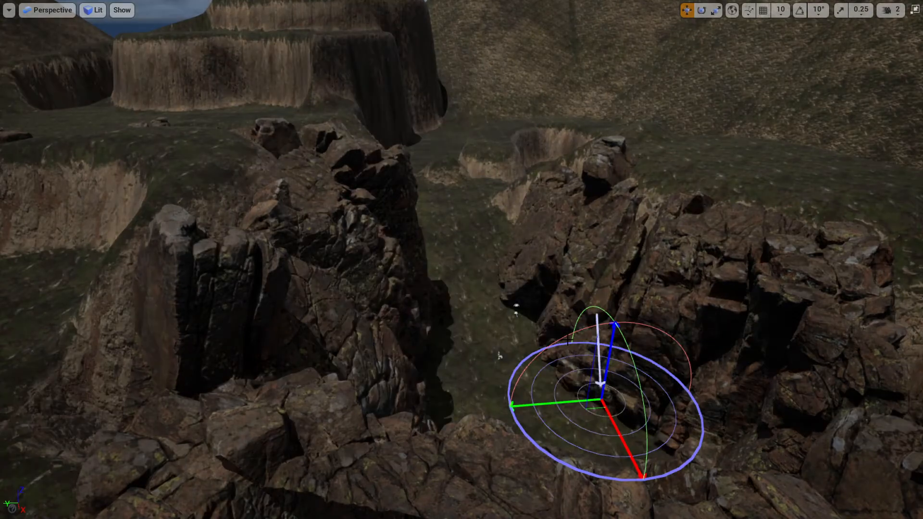
{"action": "key", "text": "F11"}
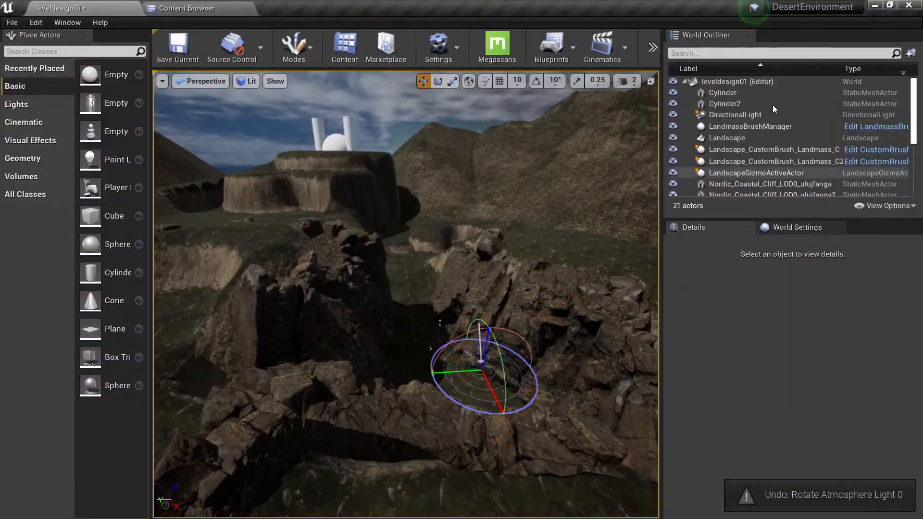
{"action": "left_click", "coordinate": [729, 124]}
{"action": "left_click", "coordinate": [730, 116]}
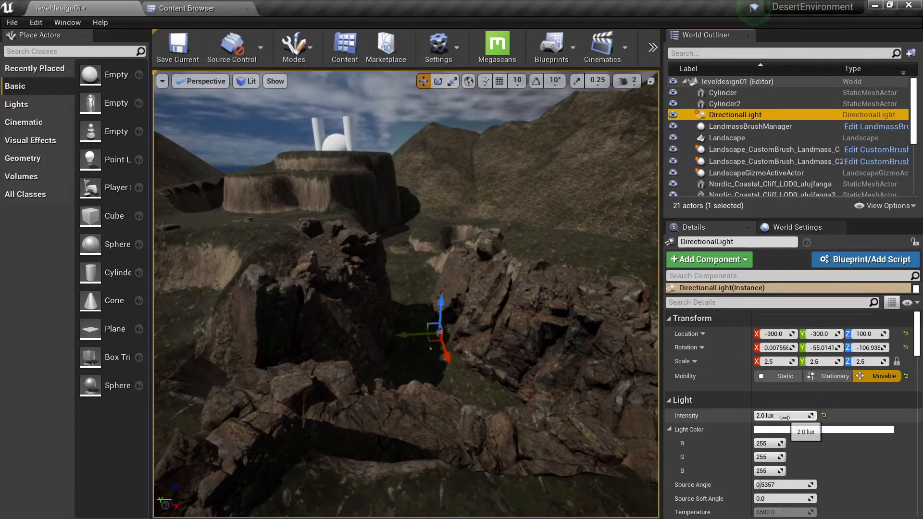
{"action": "type", "text": "3"}
{"action": "key", "text": "Return"}
Play the level from the canyon floor and run the character towards the towers to check the brighter lighting.
{"action": "key", "text": "w"}
{"action": "right_click_drag", "start_coordinate": [495, 308], "coordinate": [495, 370]}
{"action": "right_click_drag", "start_coordinate": [402, 452], "coordinate": [283, 433]}
{"action": "right_click", "coordinate": [402, 451]}
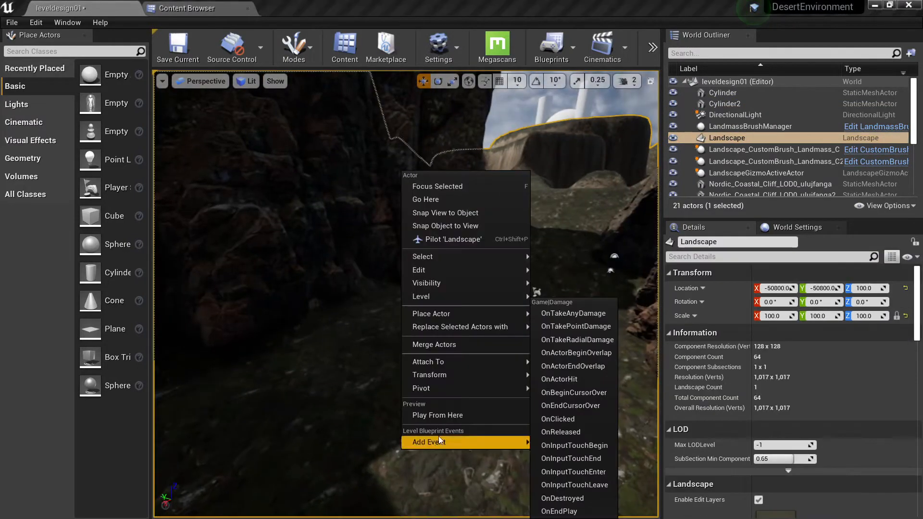
{"action": "left_click", "coordinate": [445, 419]}
{"action": "key", "text": "w"}
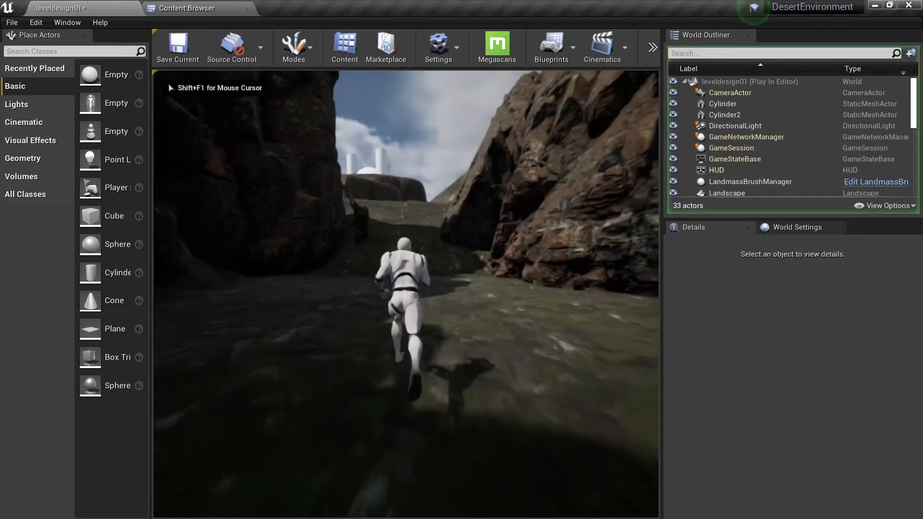
{"action": "key", "text": "Escape"}
Examine the cliff beside the canyon exit from above and the passage between the walls from ground level.
{"action": "left_click", "coordinate": [522, 248]}
{"action": "key", "text": "f"}
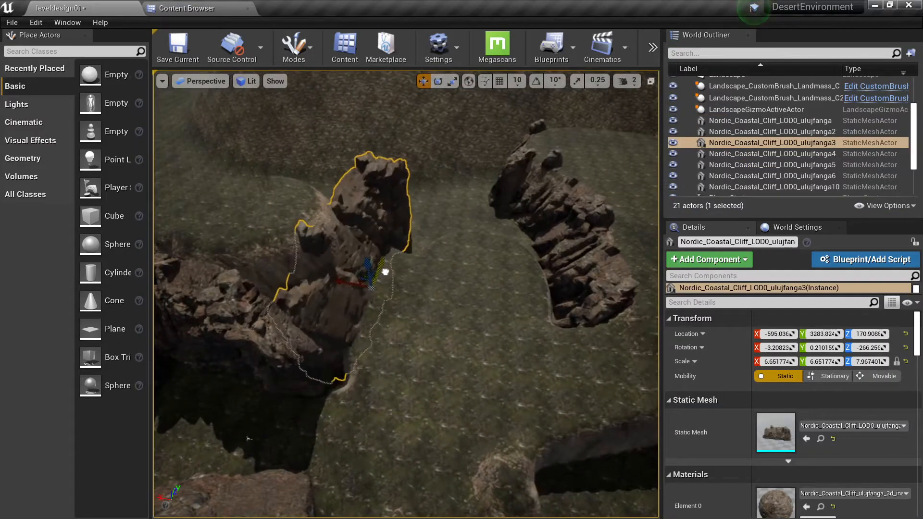
{"action": "left_click", "coordinate": [378, 325]}
{"action": "key", "text": "w"}
{"action": "right_click_drag", "start_coordinate": [378, 326], "coordinate": [444, 250]}
{"action": "right_click_drag", "start_coordinate": [384, 238], "coordinate": [371, 251]}
{"action": "key", "text": "q"}
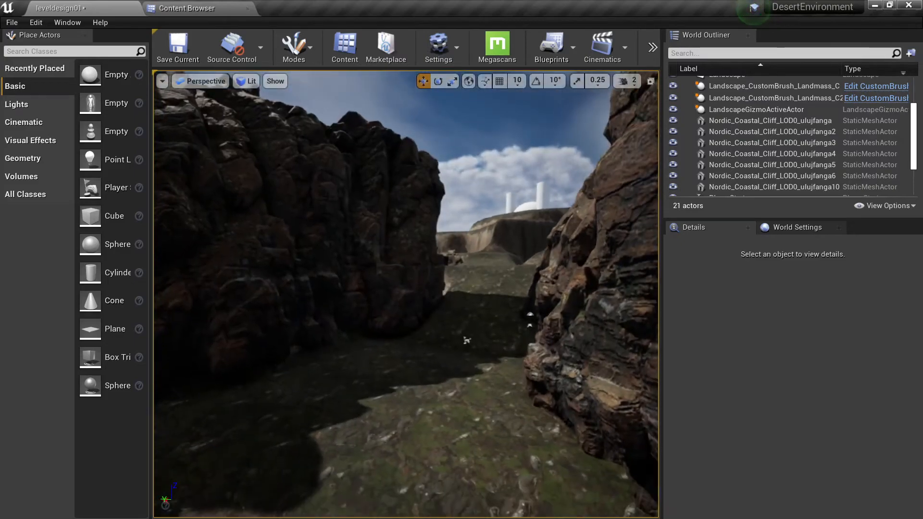
Look through the Castle_Ruins, Small_Props, Small_Rocks and Rocks asset collections for a rock to dress the canyon wall.
{"action": "left_click", "coordinate": [221, 12]}
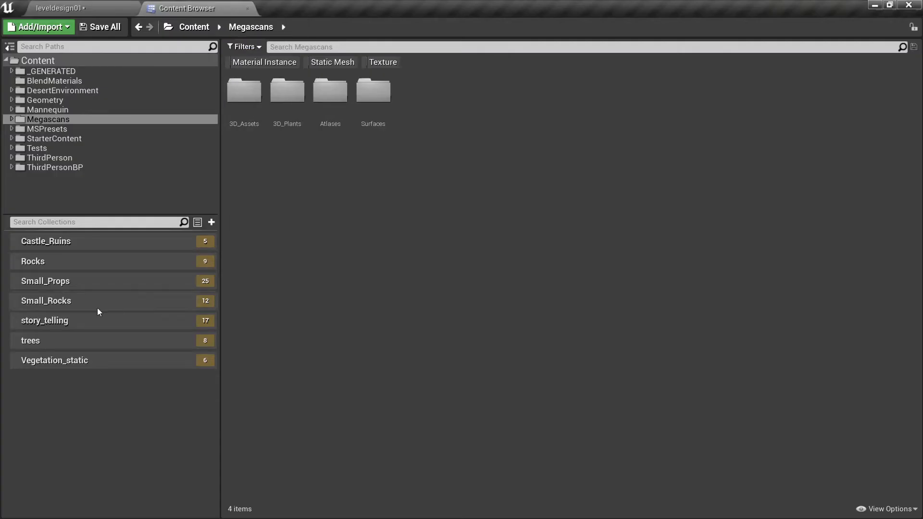
{"action": "left_click", "coordinate": [71, 241]}
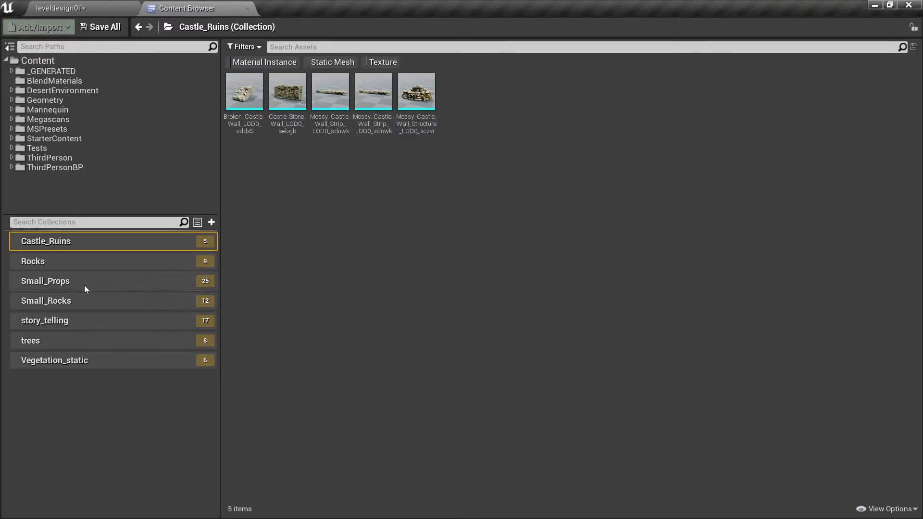
{"action": "left_click", "coordinate": [83, 284]}
{"action": "left_click", "coordinate": [69, 306]}
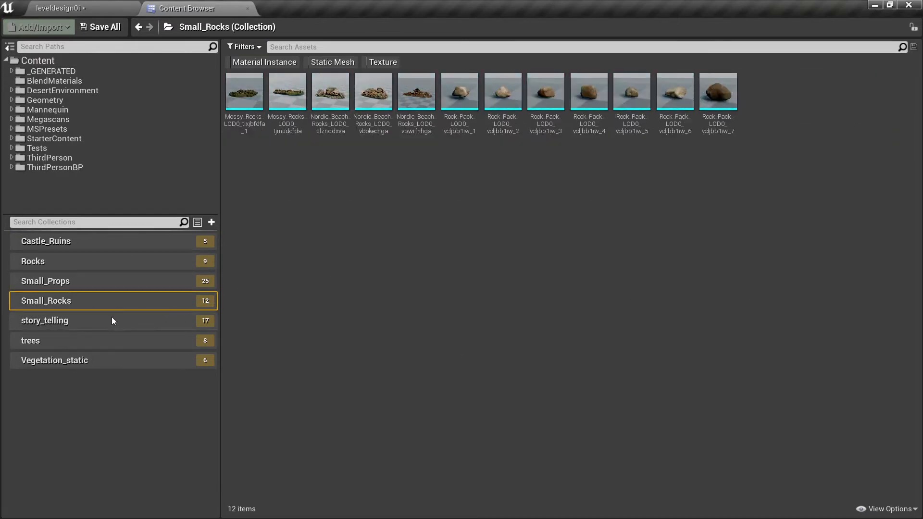
{"action": "left_click", "coordinate": [73, 259]}
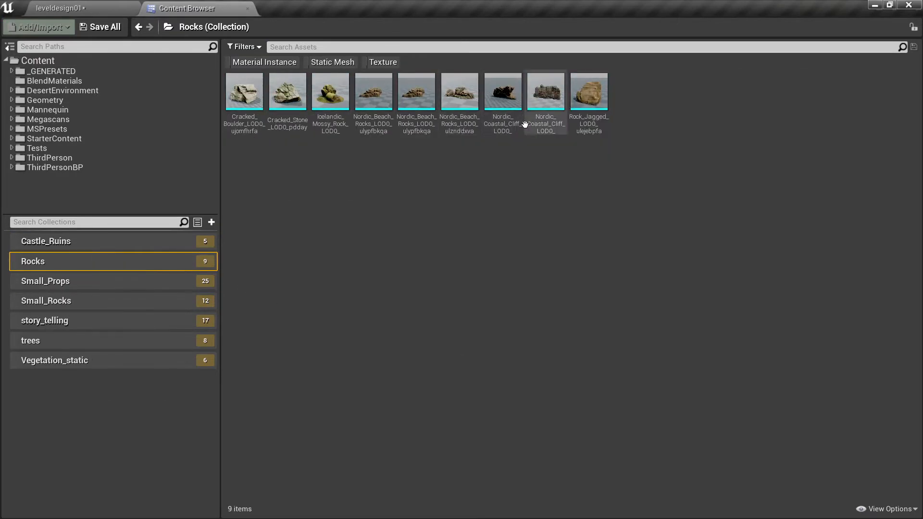
Try Rock_Jagged_LOD0_ulejebpfa at the foot of the shaded canyon wall, scaled to about 3.79, and compare it with the cliff.
{"action": "left_click_drag", "start_coordinate": [590, 94], "coordinate": [317, 361]}
{"action": "key", "text": "w"}
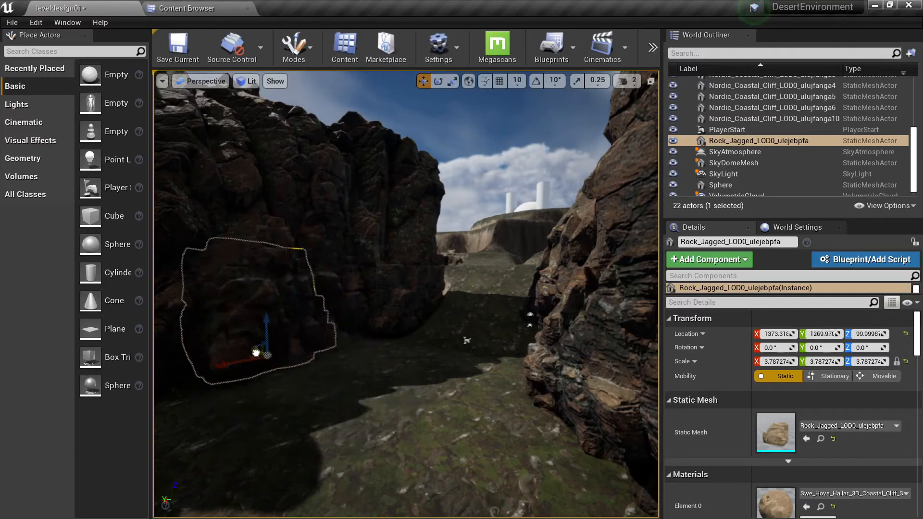
{"action": "key", "text": "Escape"}
{"action": "key", "text": "alt+3"}
{"action": "key", "text": "alt+4"}
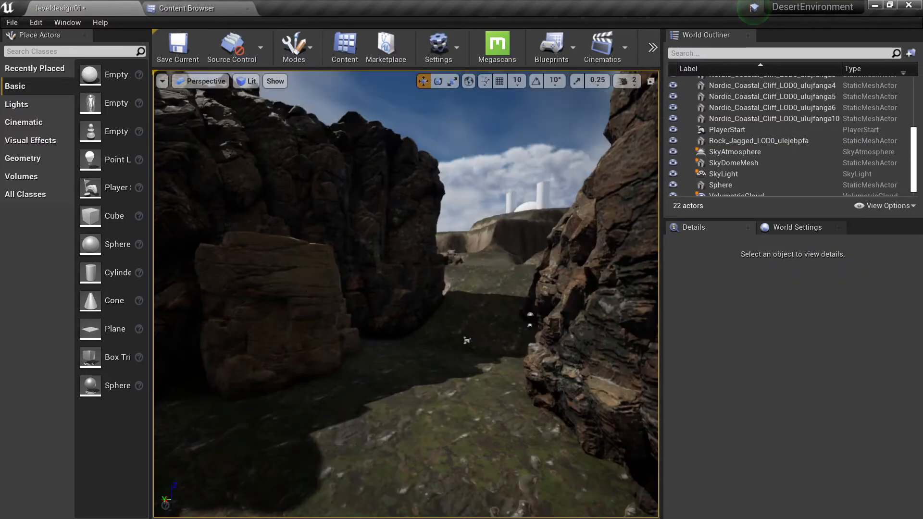
Replace the jagged rock with Cracked_Stone_LOD0_pdday at the foot of the shaded cliff, scaled to about 10.35.
{"action": "left_click", "coordinate": [337, 369]}
{"action": "left_click", "coordinate": [181, 7]}
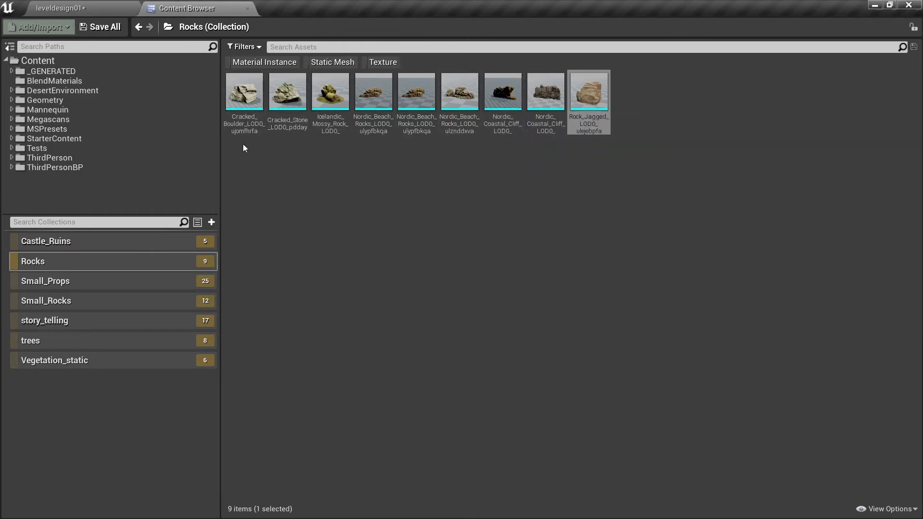
{"action": "left_click_drag", "start_coordinate": [287, 99], "coordinate": [360, 382]}
{"action": "key", "text": "ctrl+z"}
{"action": "key", "text": "Delete"}
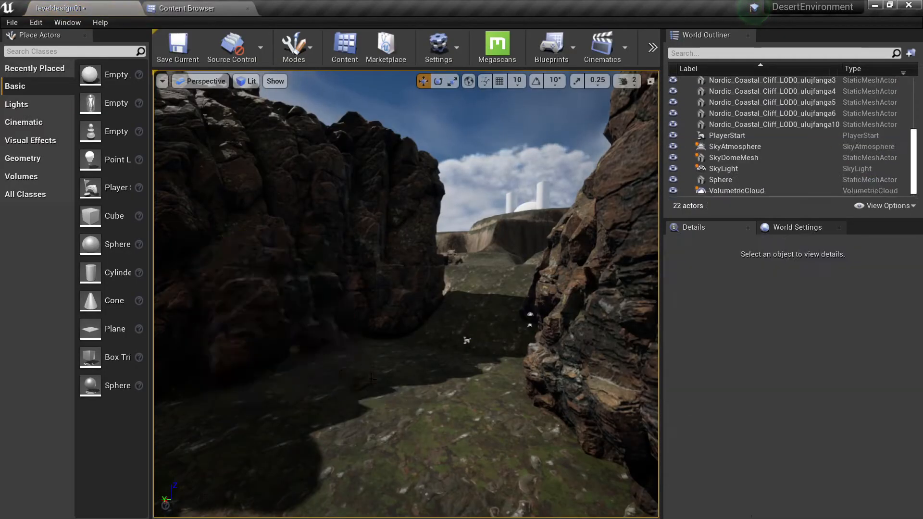
{"action": "left_click", "coordinate": [360, 377]}
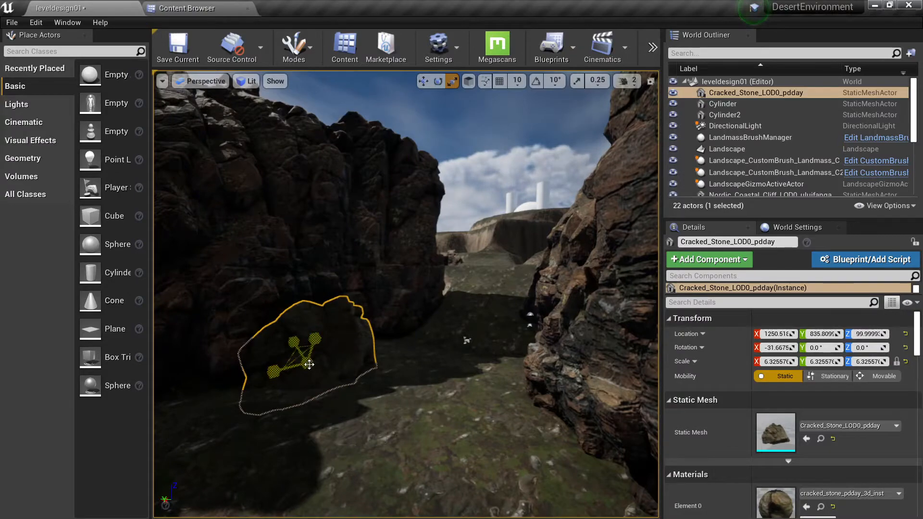
{"action": "left_click_drag", "start_coordinate": [306, 362], "coordinate": [336, 346]}
Rotate the cracked stone to about -172° on Z, checking its surface against the cliff in unlit view.
{"action": "key", "text": "e"}
{"action": "right_click_drag", "start_coordinate": [390, 337], "coordinate": [337, 408]}
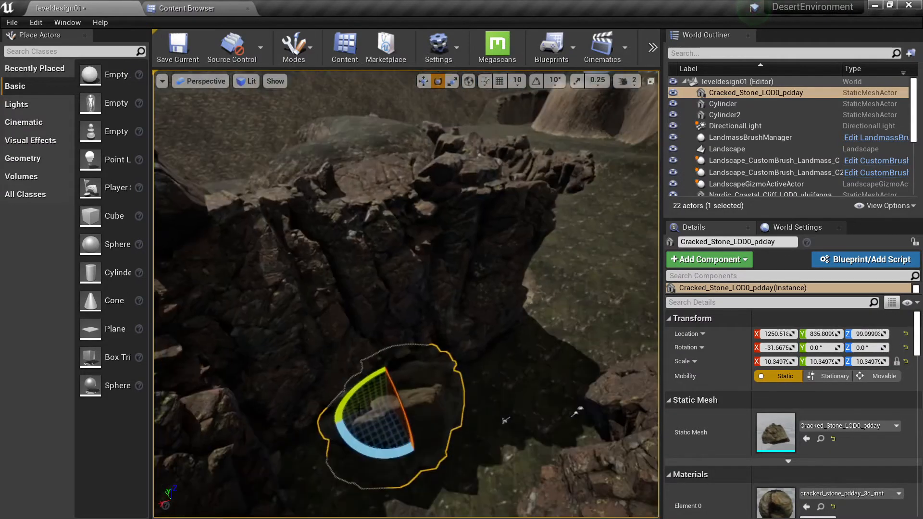
{"action": "key", "text": "alt+3"}
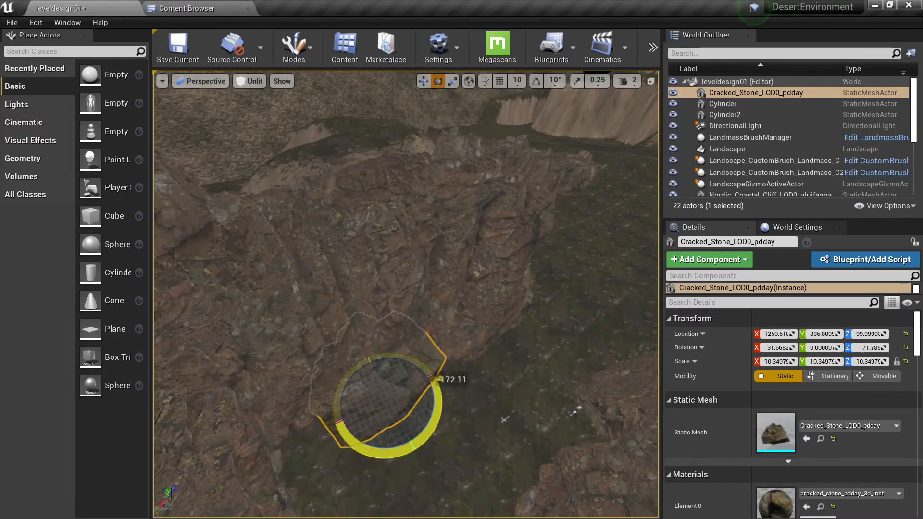
{"action": "key", "text": "alt+4"}
Level the cracked stone and sink it against the cliff foot at about X 1357, Y 579, Z -99.
{"action": "right_click_drag", "start_coordinate": [384, 412], "coordinate": [365, 346]}
{"action": "key", "text": "q"}
{"action": "key", "text": "e"}
{"action": "right_click_drag", "start_coordinate": [573, 369], "coordinate": [591, 377]}
{"action": "key", "text": "e"}
{"action": "left_click_drag", "start_coordinate": [400, 341], "coordinate": [399, 378]}
{"action": "left_click_drag", "start_coordinate": [399, 378], "coordinate": [411, 442], "text": "alt"}
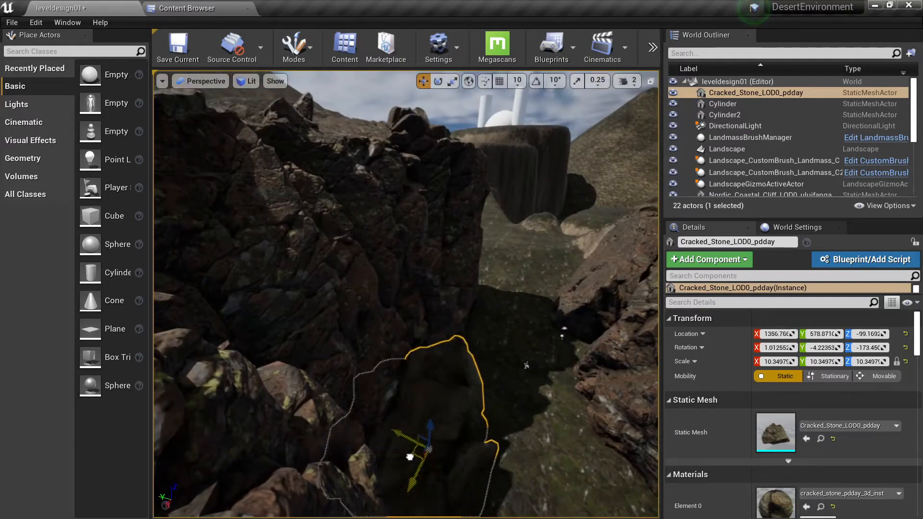
{"action": "left_click_drag", "start_coordinate": [393, 481], "coordinate": [404, 479]}
Play the level from the ground beside the cracked stone and walk the character up to it to judge its scale.
{"action": "right_click_drag", "start_coordinate": [405, 479], "coordinate": [346, 336]}
{"action": "right_click", "coordinate": [387, 346]}
{"action": "left_click", "coordinate": [425, 313]}
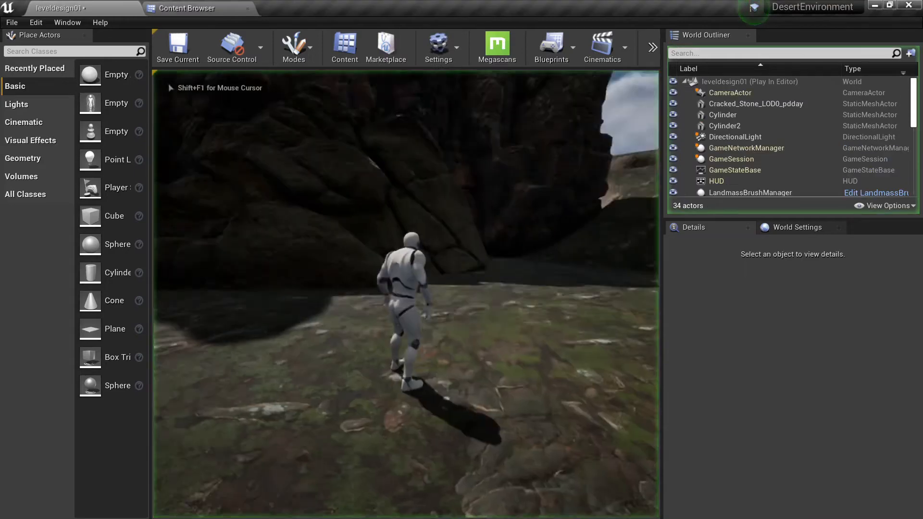
{"action": "key", "text": "d"}
{"action": "key", "text": "w"}
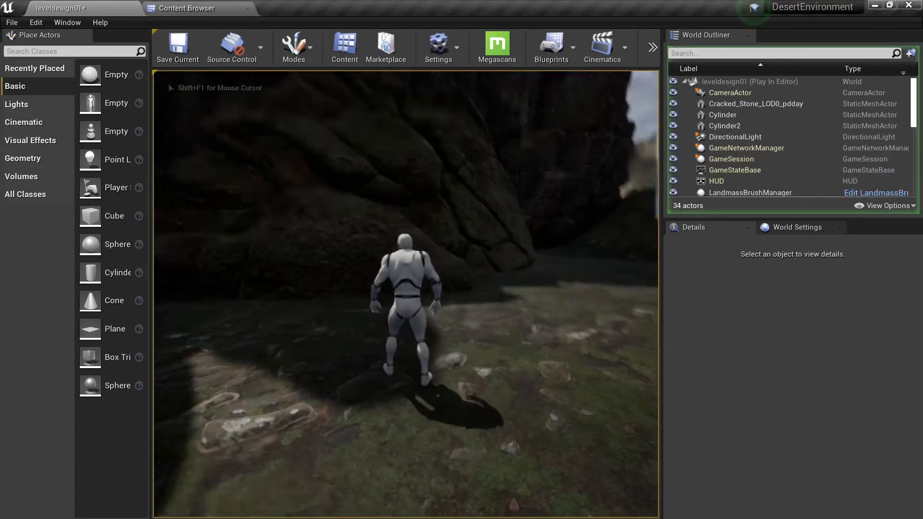
{"action": "key", "text": "Escape"}
Replace the cracked stone with Nordic_Beach_Rocks_LOD0_ulypfbkqa from the Rocks collection, scaled to about 2.41.
{"action": "left_click", "coordinate": [202, 8]}
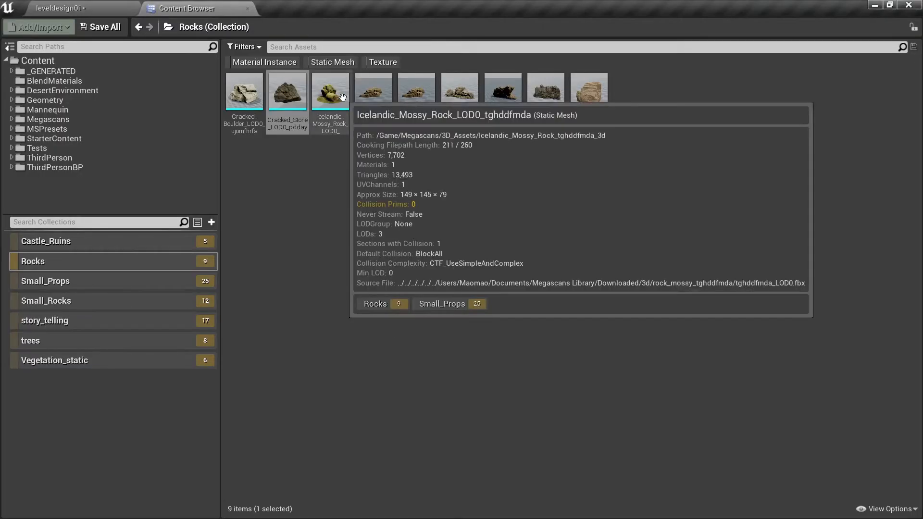
{"action": "left_click", "coordinate": [416, 93]}
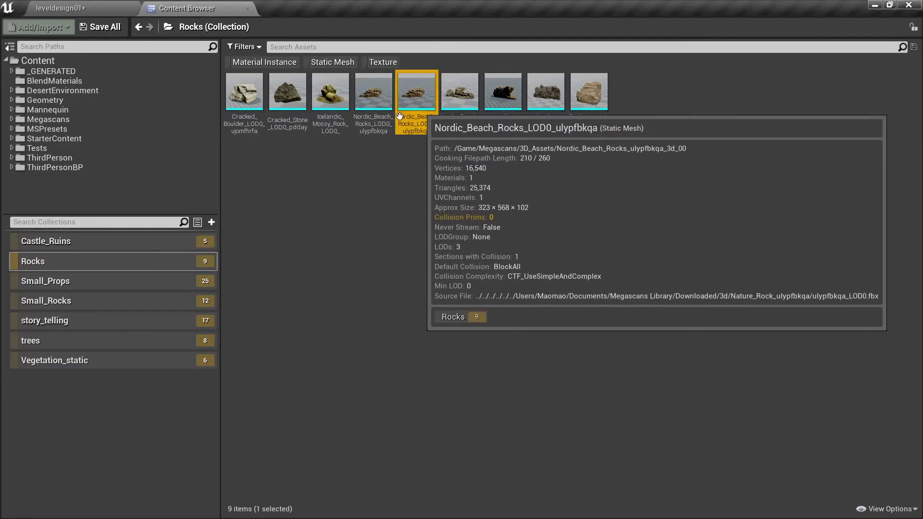
{"action": "left_click_drag", "start_coordinate": [416, 94], "coordinate": [548, 352]}
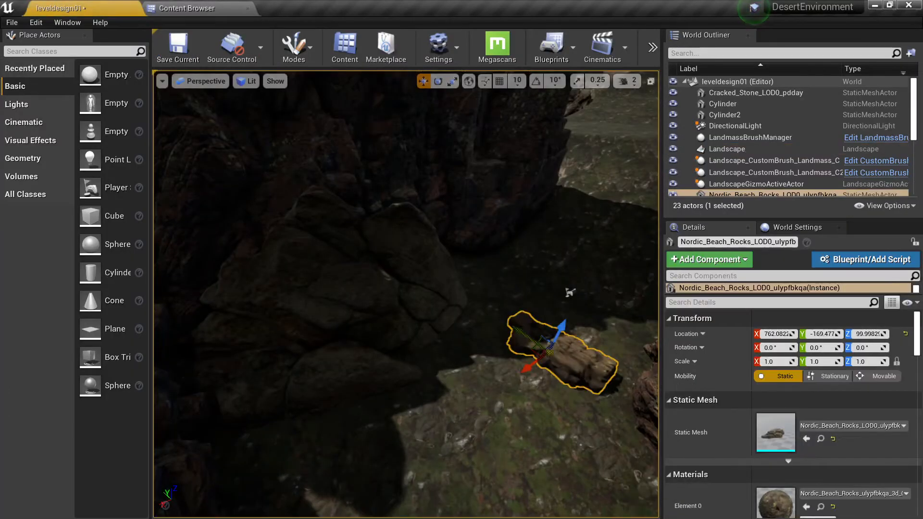
{"action": "left_click", "coordinate": [382, 285]}
{"action": "key", "text": "Delete"}
{"action": "left_click", "coordinate": [569, 386]}
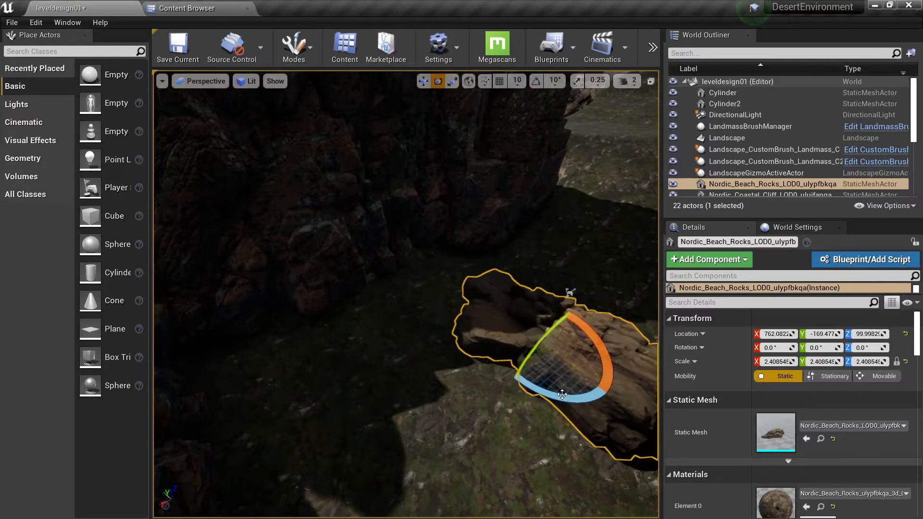
Rotate the beach rocks about the vertical axis, move them against the foot of the shaded cliff and enlarge them.
{"action": "left_click_drag", "start_coordinate": [562, 394], "coordinate": [495, 400]}
{"action": "key", "text": "w"}
{"action": "left_click_drag", "start_coordinate": [545, 342], "coordinate": [334, 325]}
{"action": "key", "text": "r"}
{"action": "key", "text": "w"}
{"action": "key", "text": "Escape"}
Play the level from the canyon floor and run the character past the beach rocks to check how they fit the wall.
{"action": "right_click_drag", "start_coordinate": [333, 325], "coordinate": [346, 254]}
{"action": "key", "text": "s"}
{"action": "mouse_move", "coordinate": [408, 408]}
{"action": "right_mouse_down"}
{"action": "mouse_move", "coordinate": [457, 427]}
{"action": "mouse_move", "coordinate": [407, 407]}
{"action": "right_mouse_up"}
{"action": "key", "text": "w"}
{"action": "right_click", "coordinate": [407, 408]}
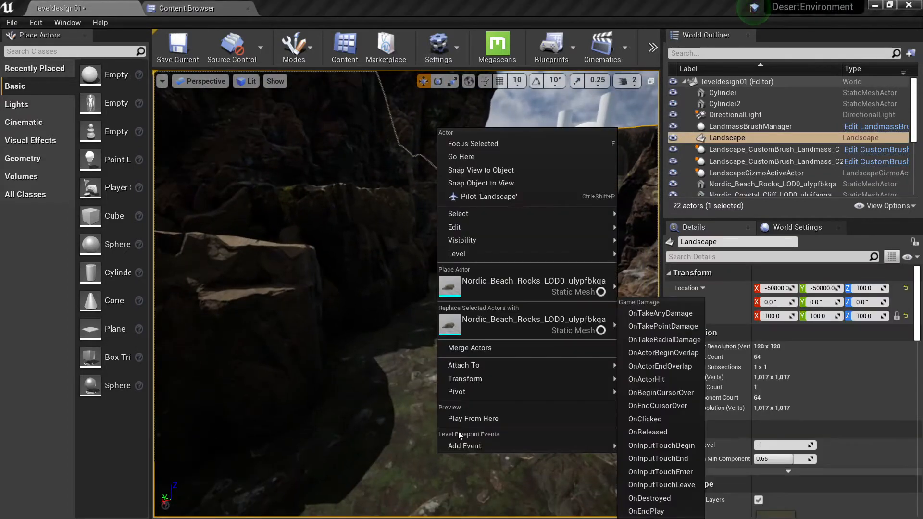
{"action": "left_click", "coordinate": [464, 418]}
{"action": "key", "text": "w"}
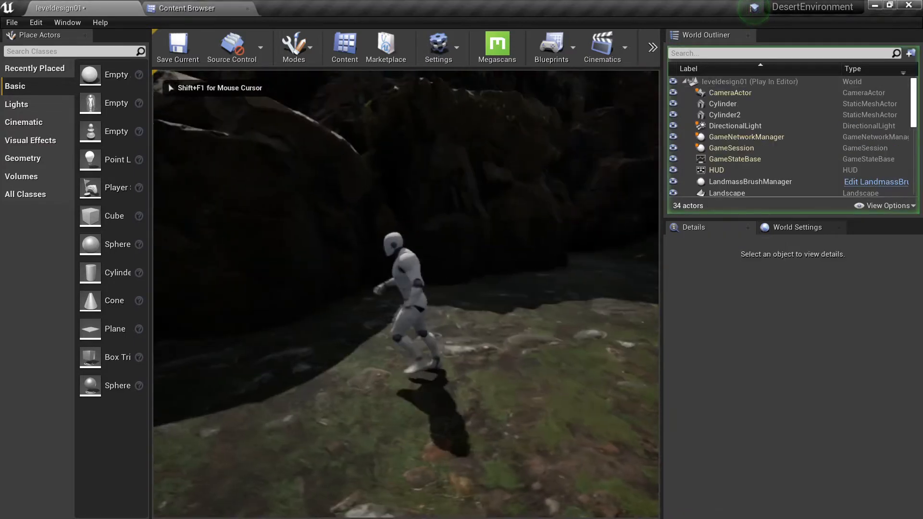
{"action": "key", "text": "Escape"}
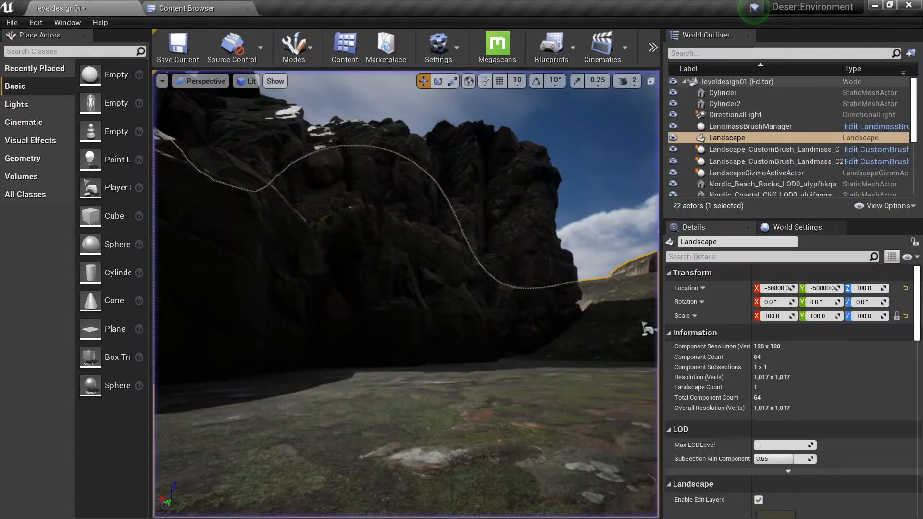
Place Nordic_Beach_Rocks_LOD0_vbokechga from the Small_Rocks collection on the canyon floor below the shaded cliff and frame it.
{"action": "key", "text": "w"}
{"action": "right_click_drag", "start_coordinate": [406, 294], "coordinate": [475, 317]}
{"action": "left_click", "coordinate": [183, 8]}
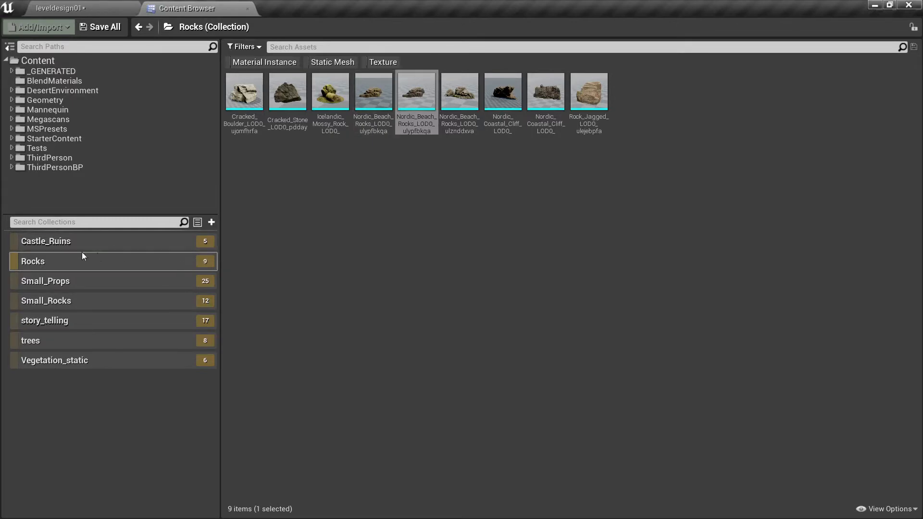
{"action": "left_click", "coordinate": [62, 281]}
{"action": "left_click", "coordinate": [67, 300]}
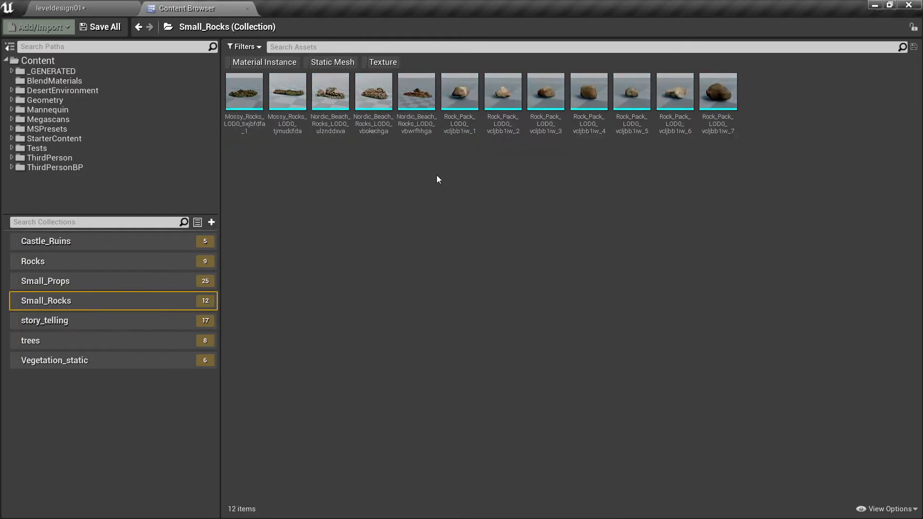
{"action": "left_click", "coordinate": [373, 92]}
{"action": "left_click_drag", "start_coordinate": [374, 92], "coordinate": [336, 480]}
{"action": "key", "text": "f"}
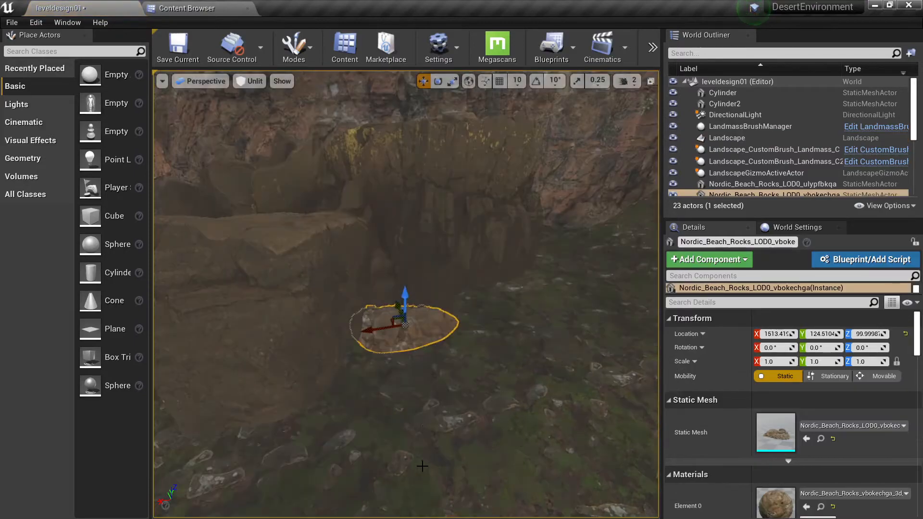
Switch the viewport to lit shading and swing the directional light so it reaches the rocks at the cliff foot.
{"action": "key", "text": "alt+4"}
{"action": "right_click_drag", "start_coordinate": [422, 466], "coordinate": [480, 414]}
{"action": "key", "text": "ctrl+l"}
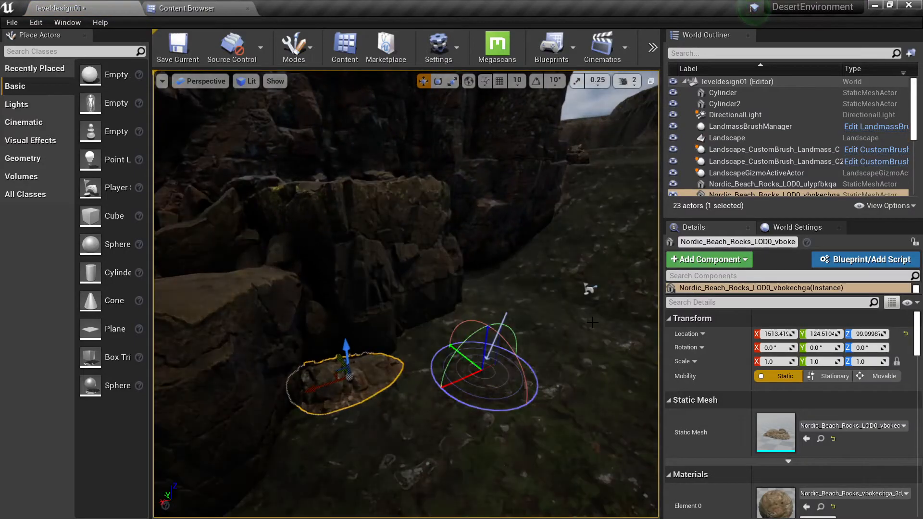
{"action": "right_click_drag", "start_coordinate": [437, 337], "coordinate": [509, 387]}
Turn the small rocks to about -43° against the cliff foot and place a copy beside them rotated to about -189°.
{"action": "key", "text": "e"}
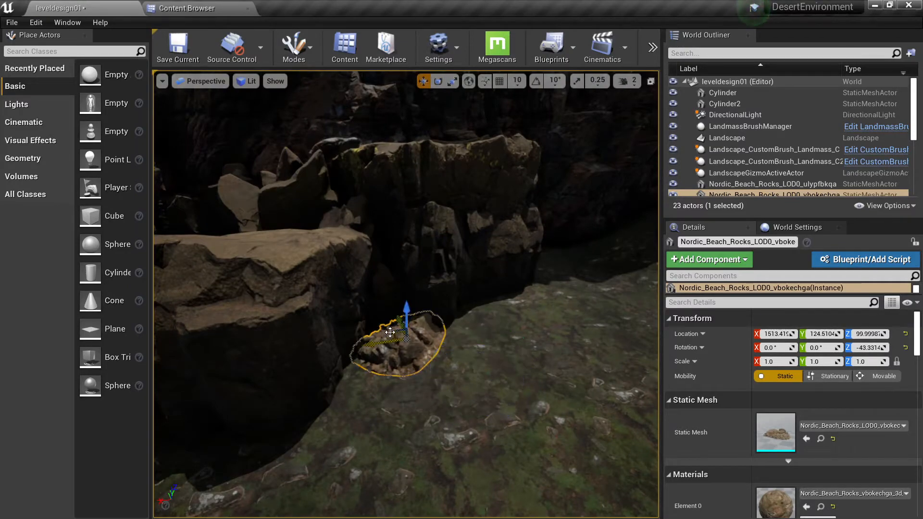
{"action": "mouse_move", "coordinate": [388, 367]}
{"action": "right_mouse_down"}
{"action": "mouse_move", "coordinate": [466, 432]}
{"action": "mouse_move", "coordinate": [390, 370]}
{"action": "right_mouse_up"}
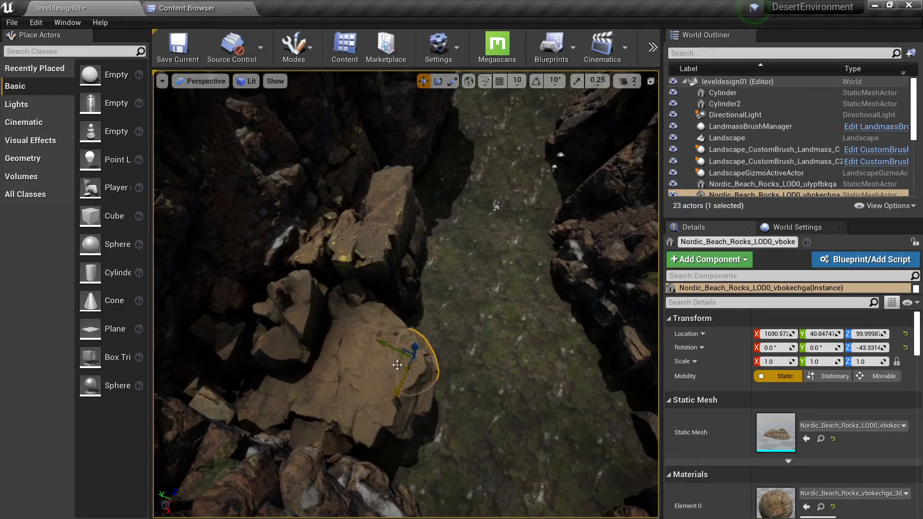
{"action": "left_click_drag", "start_coordinate": [398, 368], "coordinate": [417, 318], "text": "alt"}
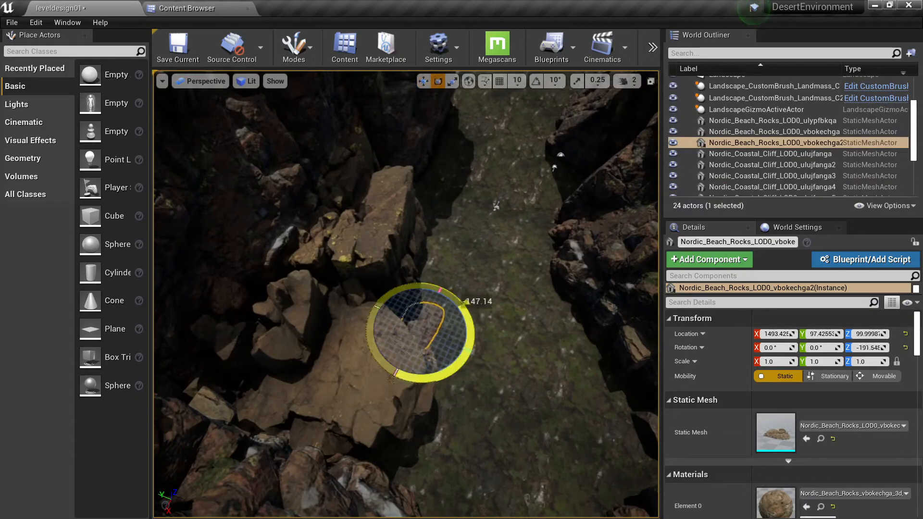
{"action": "left_click_drag", "start_coordinate": [423, 382], "coordinate": [414, 397]}
{"action": "key", "text": "w"}
{"action": "right_click_drag", "start_coordinate": [414, 397], "coordinate": [356, 365]}
Duplicate the small rocks further along both ends of the strip to cover the base of the large beach rocks.
{"action": "left_click_drag", "start_coordinate": [291, 370], "coordinate": [355, 374], "text": "alt"}
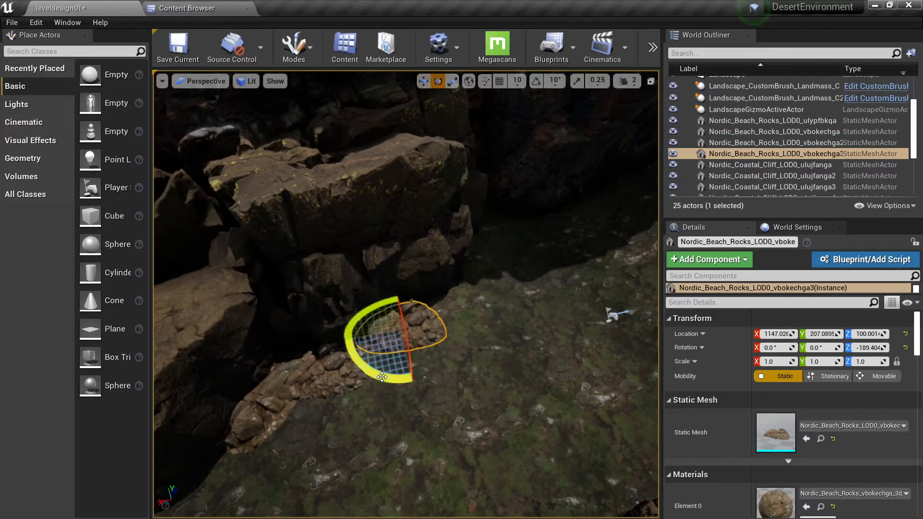
{"action": "right_click_drag", "start_coordinate": [371, 334], "coordinate": [259, 322]}
{"action": "left_click", "coordinate": [534, 344]}
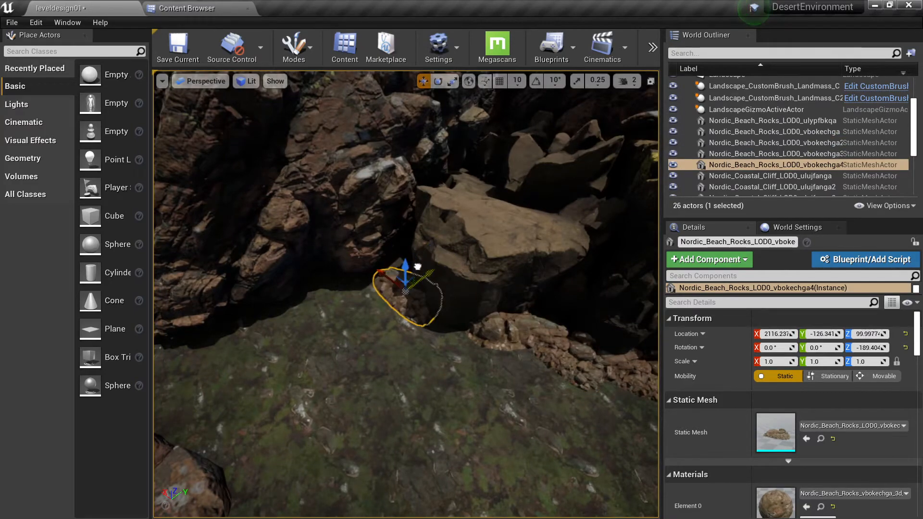
{"action": "right_click_drag", "start_coordinate": [379, 281], "coordinate": [385, 285]}
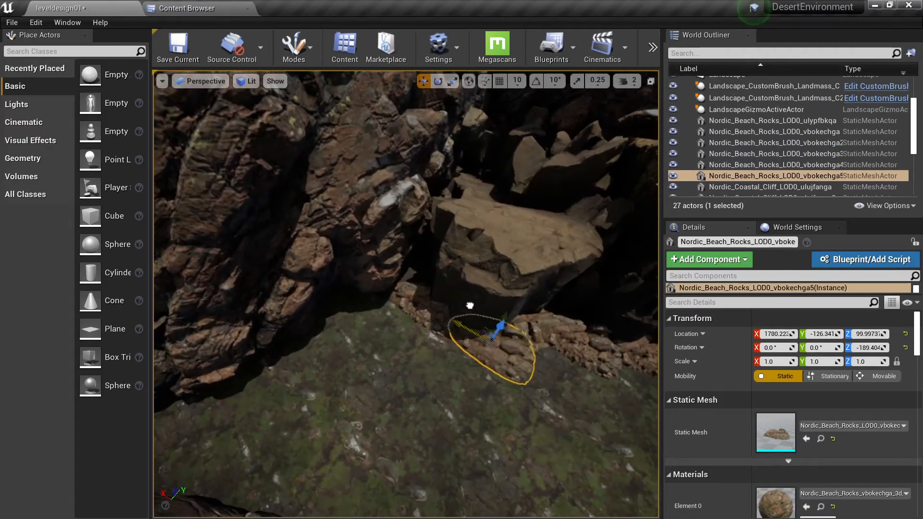
Play the level from the canyon floor beside the new rubble, run past it, and review the wall in a full-screen view.
{"action": "right_click", "coordinate": [326, 422]}
{"action": "left_click", "coordinate": [360, 381]}
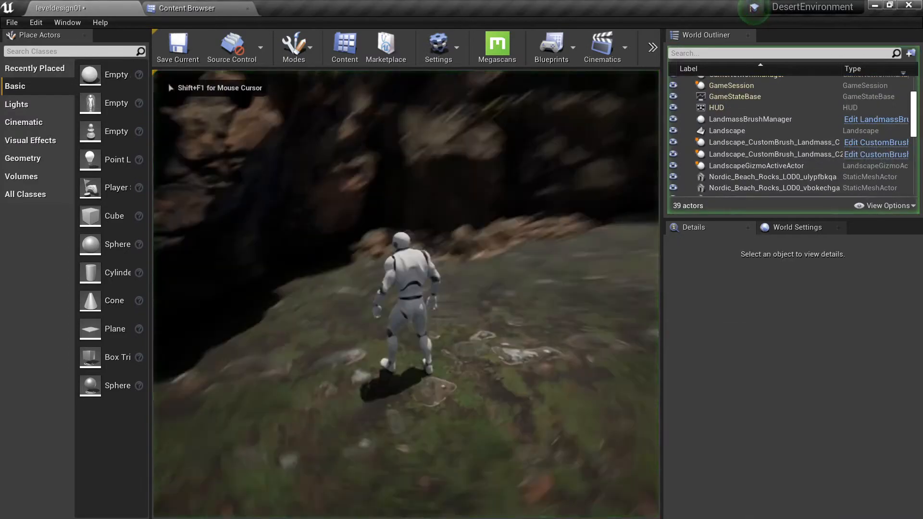
{"action": "key", "text": "w"}
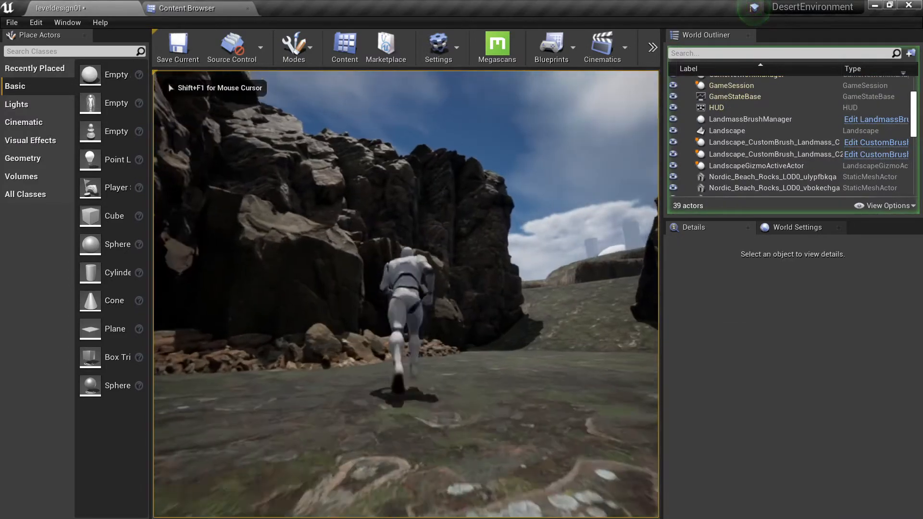
{"action": "key", "text": "d"}
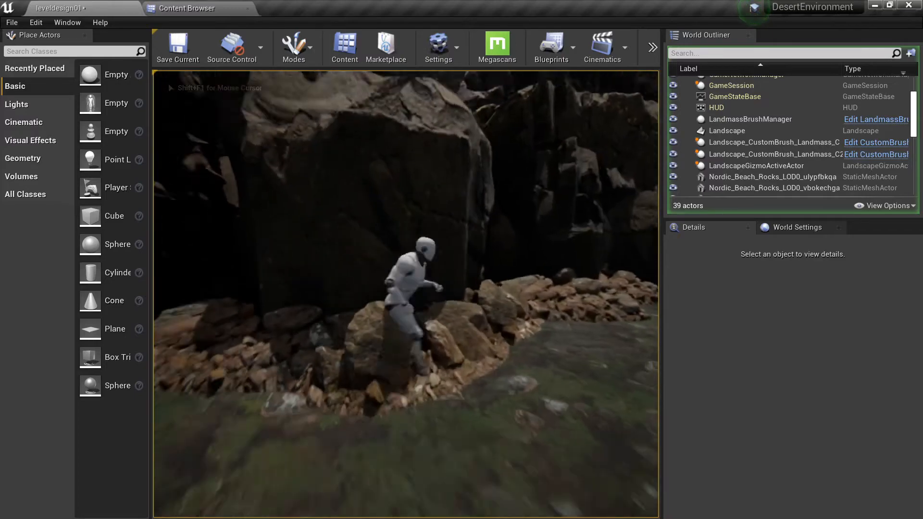
{"action": "key", "text": "s"}
{"action": "key", "text": "a"}
{"action": "key", "text": "d"}
{"action": "key", "text": "s"}
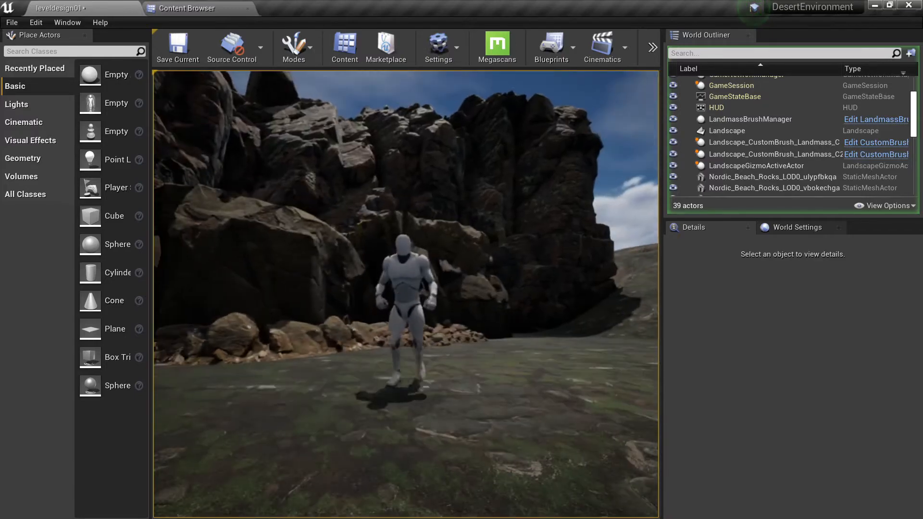
{"action": "key", "text": "Escape"}
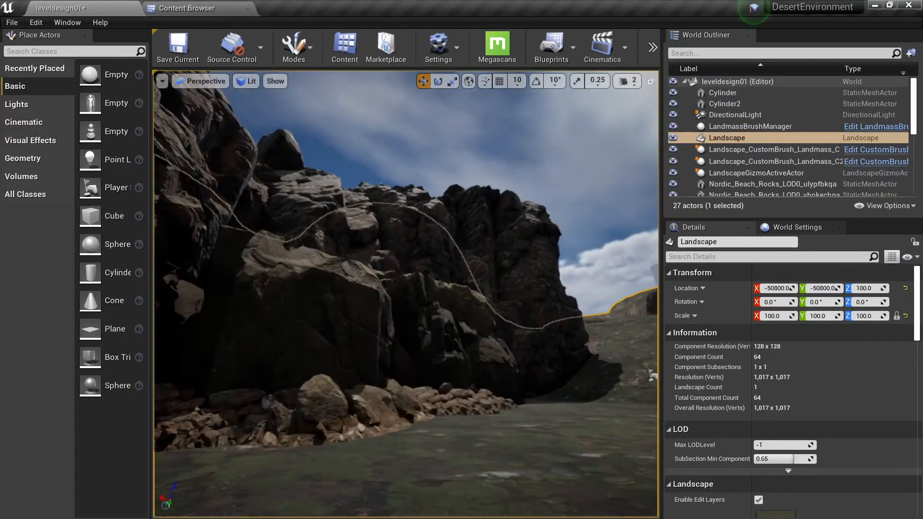
{"action": "key", "text": "F11"}
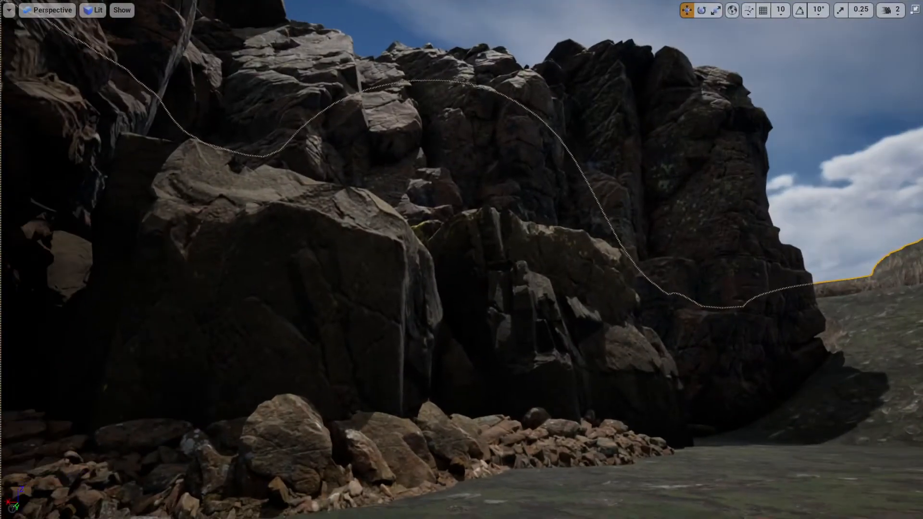
{"action": "key", "text": "g"}
{"action": "right_click_drag", "start_coordinate": [461, 260], "coordinate": [658, 404]}
{"action": "key", "text": "F11"}
Duplicate the large beach rocks to the opposite canyon wall and rotate the copy to about -91° along its foot.
{"action": "left_click", "coordinate": [360, 298]}
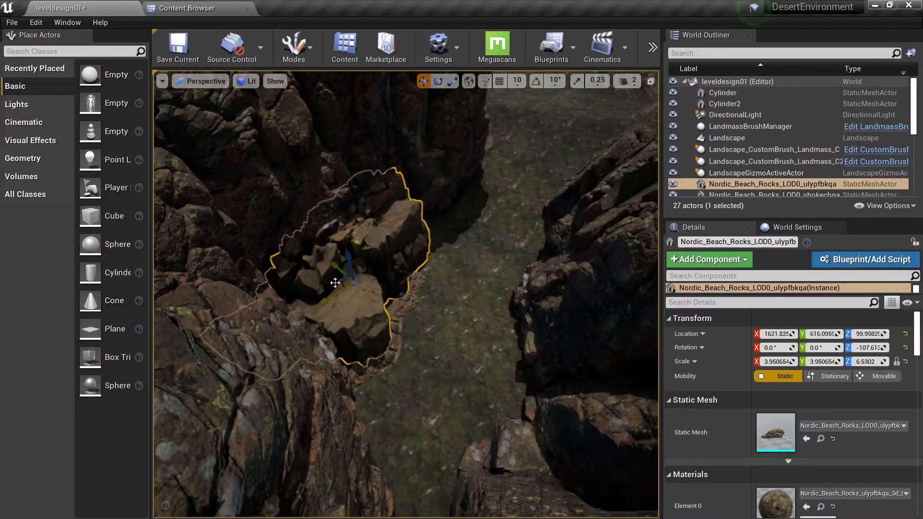
{"action": "left_click_drag", "start_coordinate": [335, 282], "coordinate": [516, 383], "text": "alt"}
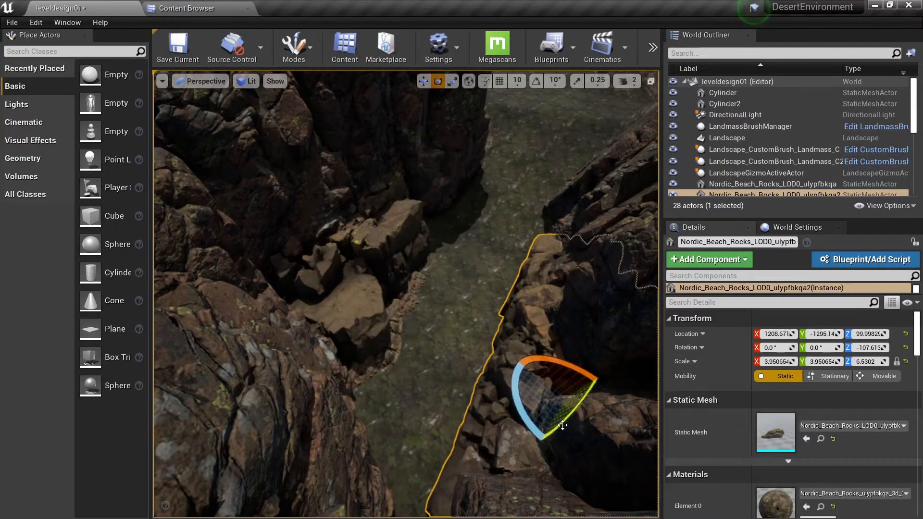
{"action": "left_click_drag", "start_coordinate": [537, 443], "coordinate": [552, 457]}
{"action": "key", "text": "w"}
{"action": "left_click_drag", "start_coordinate": [558, 417], "coordinate": [525, 459]}
Copy the small rocks along the foot of the opposite wall, scaled to about 1.44 and rotated to follow the cliff.
{"action": "left_click", "coordinate": [384, 366]}
{"action": "right_click_drag", "start_coordinate": [387, 364], "coordinate": [549, 404]}
{"action": "left_click_drag", "start_coordinate": [549, 404], "coordinate": [442, 386], "text": "alt"}
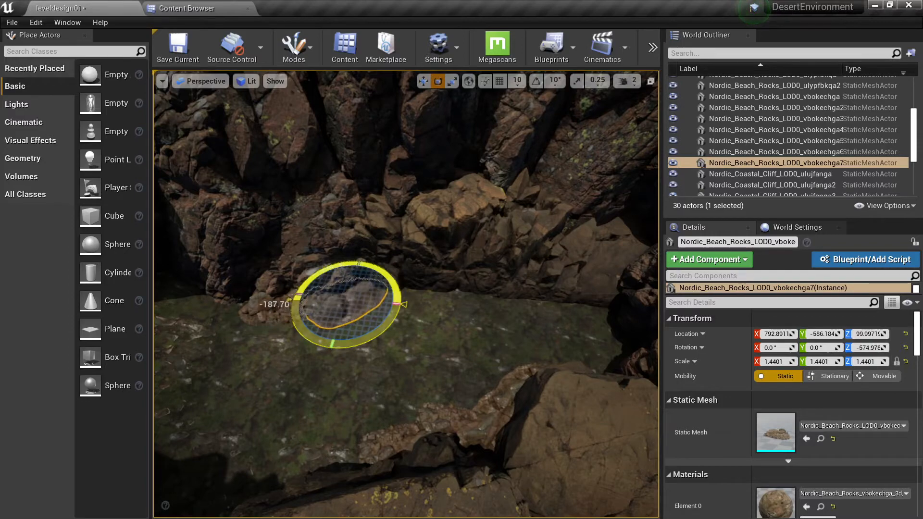
{"action": "right_click_drag", "start_coordinate": [346, 312], "coordinate": [260, 339]}
{"action": "left_click", "coordinate": [442, 313]}
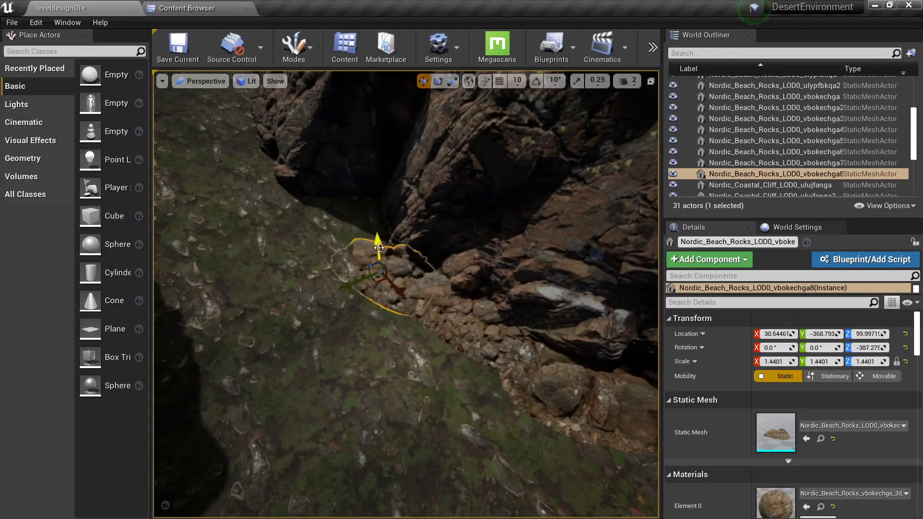
{"action": "key", "text": "Escape"}
Duplicate the opposite wall's large beach rocks further up the canyon and tilt the copy about 11° to match the slope.
{"action": "right_click_drag", "start_coordinate": [498, 366], "coordinate": [513, 324]}
{"action": "left_click", "coordinate": [512, 324]}
{"action": "left_click_drag", "start_coordinate": [497, 316], "coordinate": [196, 229], "text": "alt"}
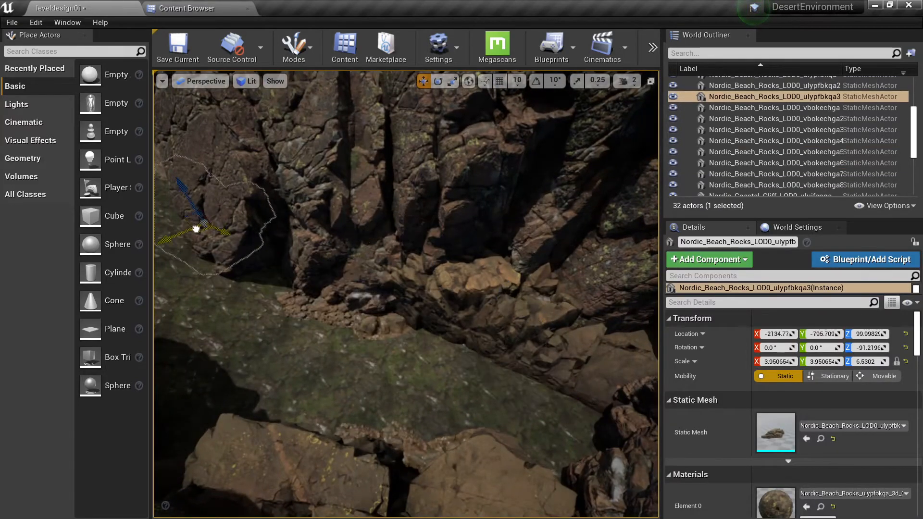
{"action": "left_click_drag", "start_coordinate": [233, 266], "coordinate": [239, 273]}
{"action": "right_click_drag", "start_coordinate": [239, 272], "coordinate": [177, 219]}
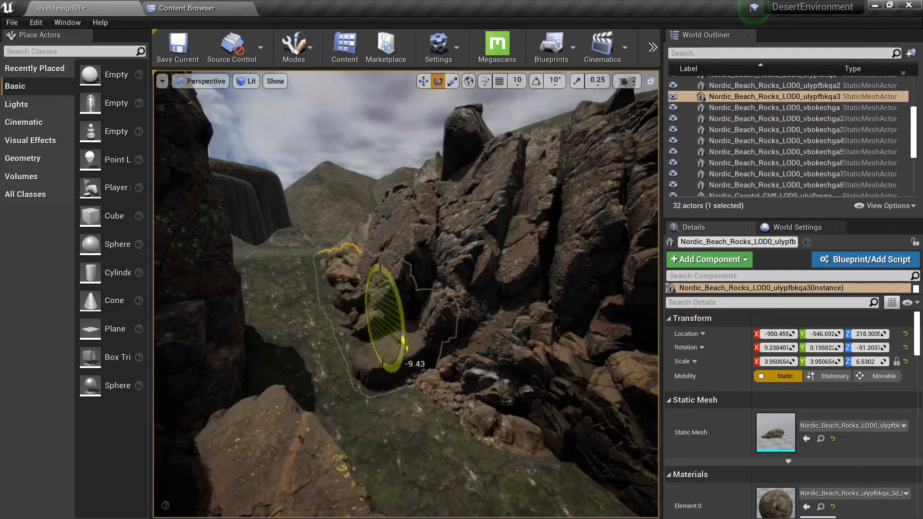
{"action": "key", "text": "Escape"}
{"action": "left_click", "coordinate": [387, 280]}
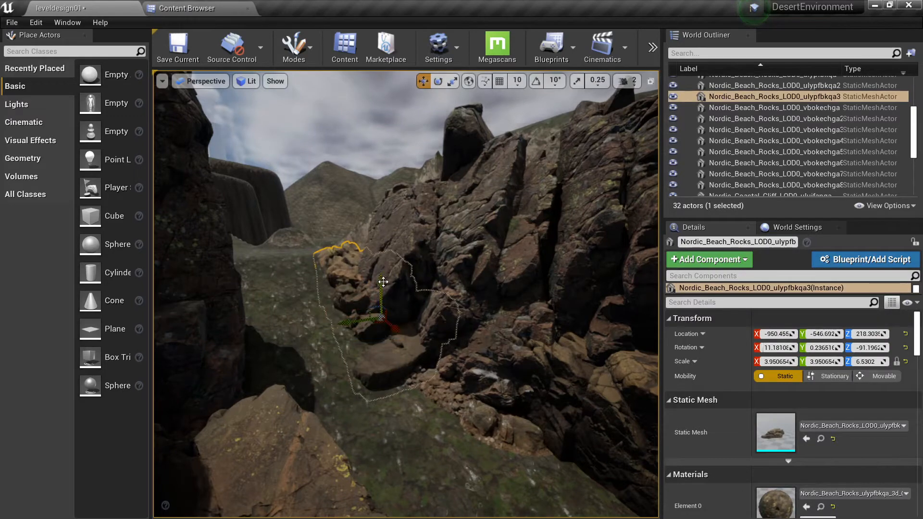
{"action": "key", "text": "Escape"}
Copy the tilted beach rocks across the path to the foot of the shaded wall.
{"action": "right_click_drag", "start_coordinate": [385, 280], "coordinate": [259, 312]}
{"action": "key", "text": "w"}
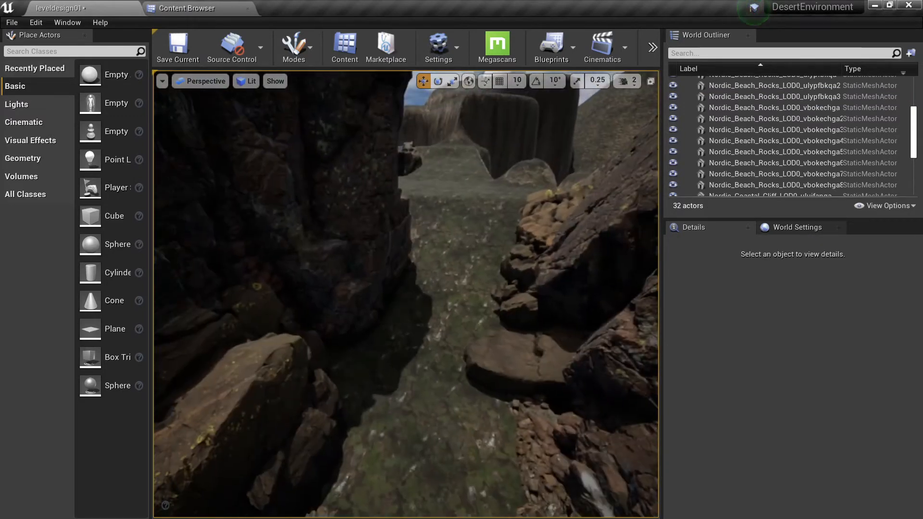
{"action": "left_click", "coordinate": [528, 288]}
{"action": "key", "text": "e"}
{"action": "left_click_drag", "start_coordinate": [572, 294], "coordinate": [507, 295], "text": "alt"}
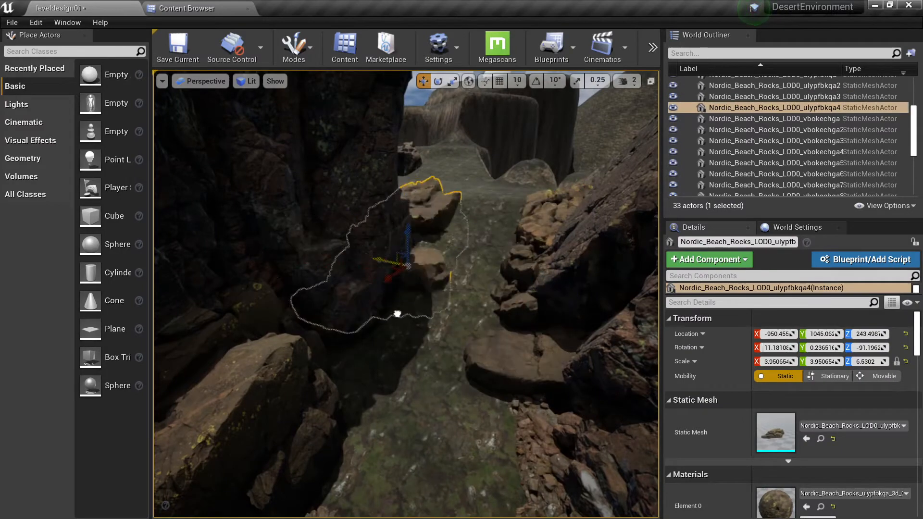
{"action": "left_click_drag", "start_coordinate": [397, 314], "coordinate": [395, 313]}
Slide the new copy down along the shaded wall and tilt it to about 20.7° so it sits in the slope.
{"action": "key", "text": "d"}
{"action": "right_click_drag", "start_coordinate": [394, 313], "coordinate": [240, 305]}
{"action": "left_click_drag", "start_coordinate": [500, 315], "coordinate": [408, 332]}
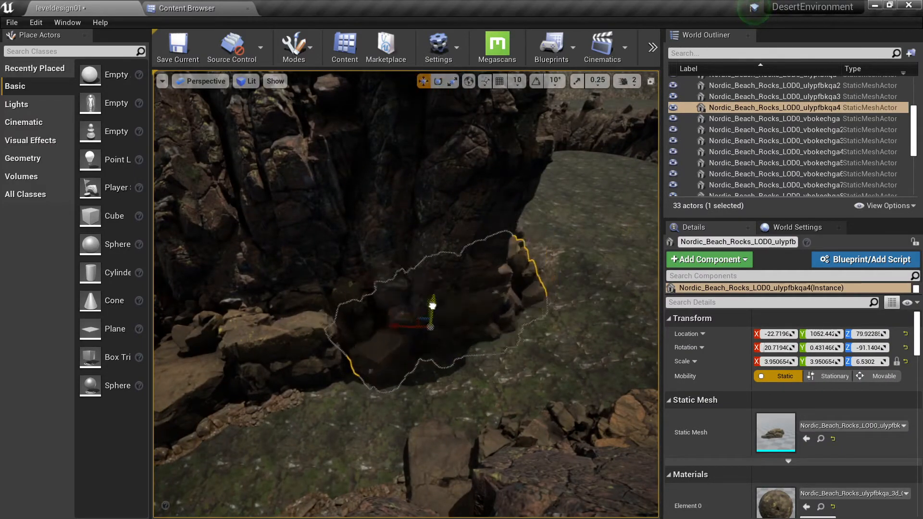
{"action": "left_click_drag", "start_coordinate": [433, 315], "coordinate": [432, 286]}
{"action": "key", "text": "Escape"}
Nudge the tilted rocks out of the shaded wall toward the path, to about 974 in Y.
{"action": "key", "text": "w"}
{"action": "right_click_drag", "start_coordinate": [432, 286], "coordinate": [514, 245]}
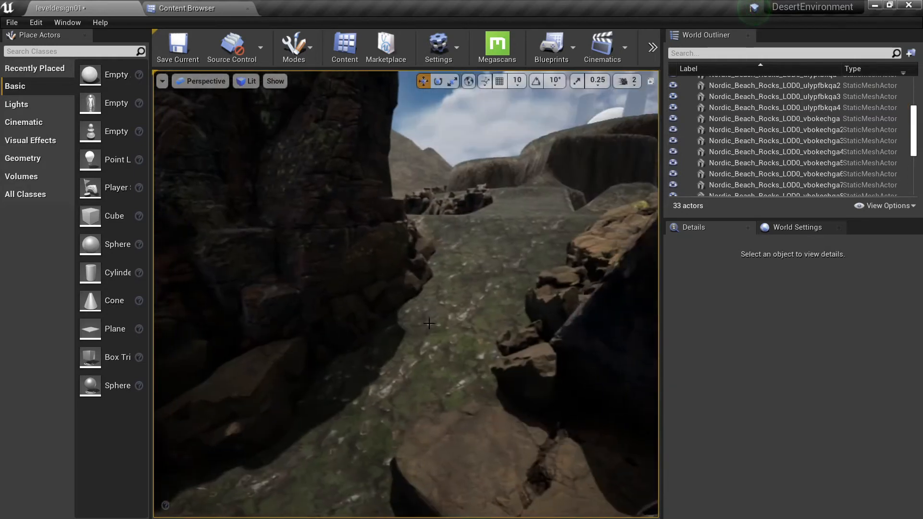
{"action": "left_click", "coordinate": [423, 279]}
{"action": "right_click_drag", "start_coordinate": [283, 274], "coordinate": [303, 310]}
{"action": "key", "text": "a"}
{"action": "left_click_drag", "start_coordinate": [303, 311], "coordinate": [312, 309]}
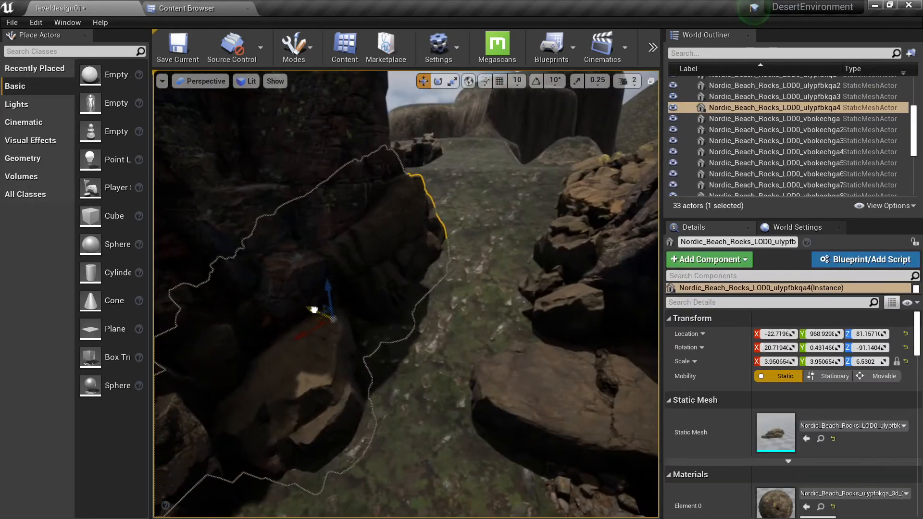
{"action": "key", "text": "Escape"}
{"action": "right_click", "coordinate": [342, 337]}
{"action": "right_click_drag", "start_coordinate": [406, 294], "coordinate": [406, 337]}
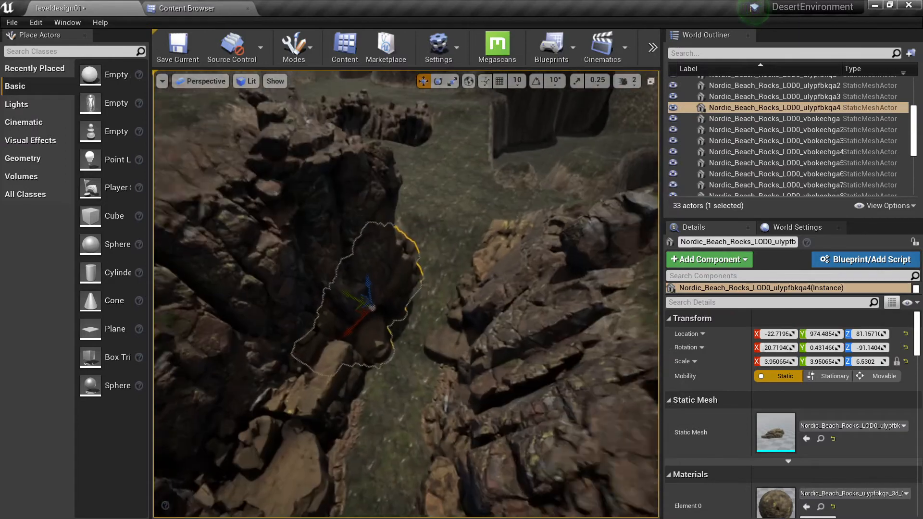
{"action": "right_click_drag", "start_coordinate": [354, 359], "coordinate": [336, 374]}
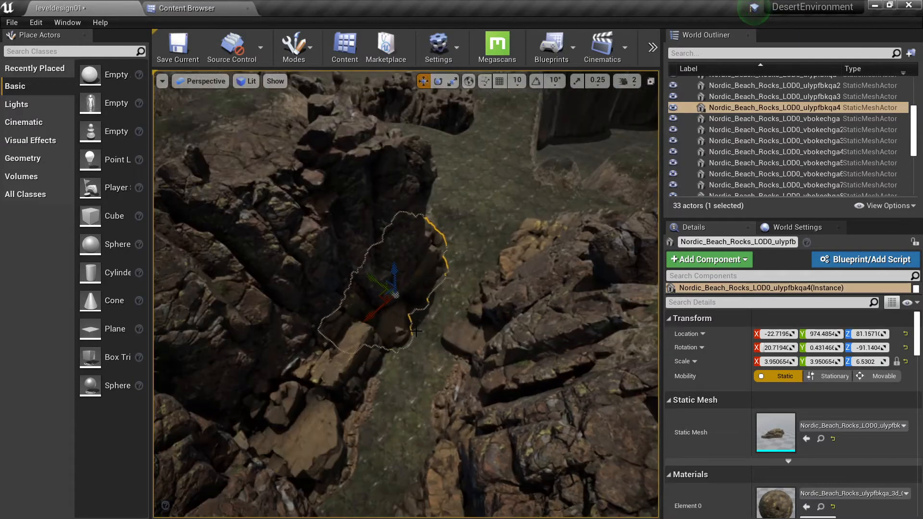
Playtest the level from the canyon path, running the character up and back between the rock walls to check how they guide the player.
{"action": "right_click_drag", "start_coordinate": [416, 331], "coordinate": [423, 356]}
{"action": "right_click", "coordinate": [382, 358]}
{"action": "left_click", "coordinate": [425, 367]}
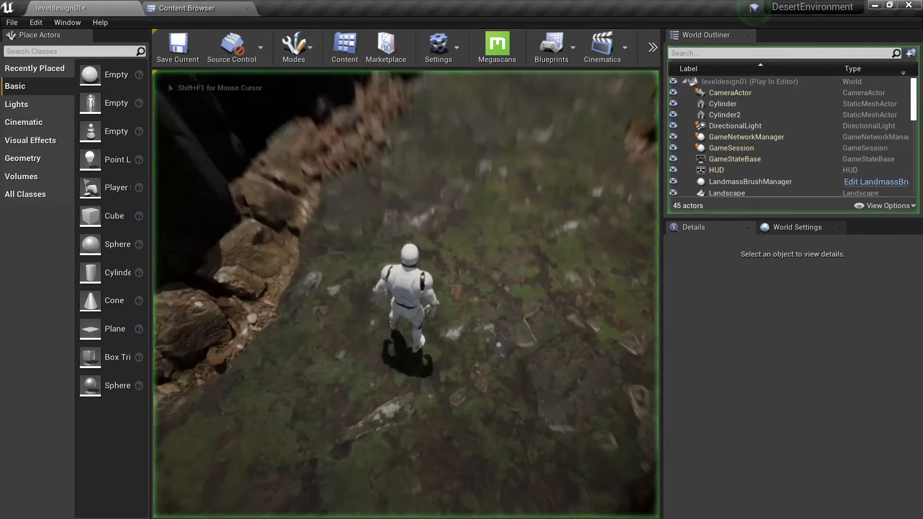
{"action": "key", "text": "w"}
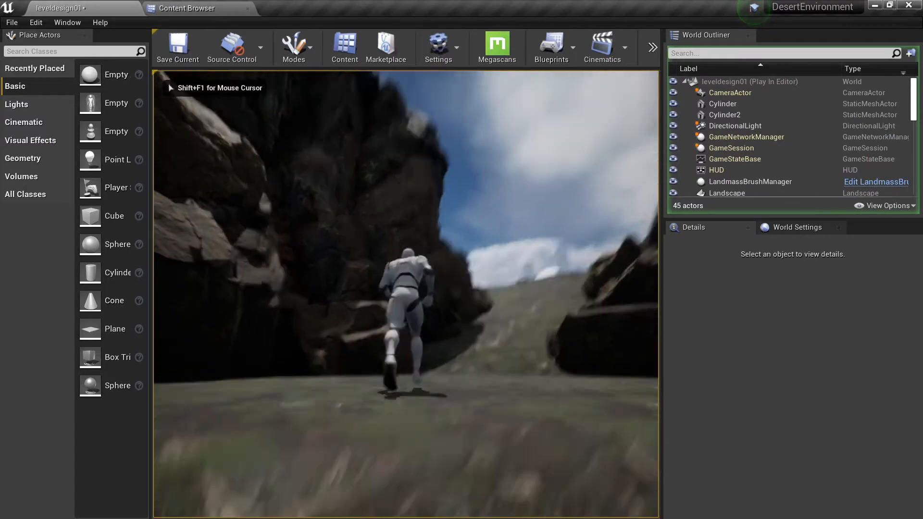
{"action": "key", "text": "w"}
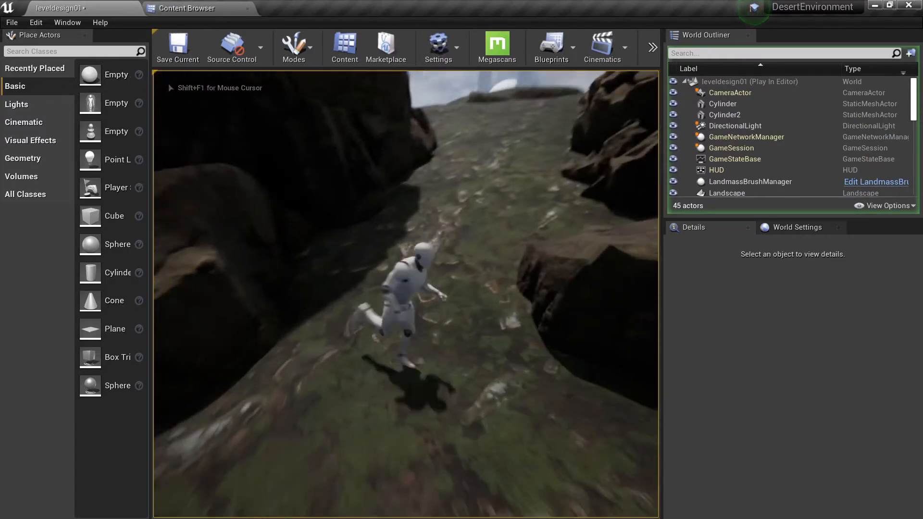
{"action": "key", "text": "w"}
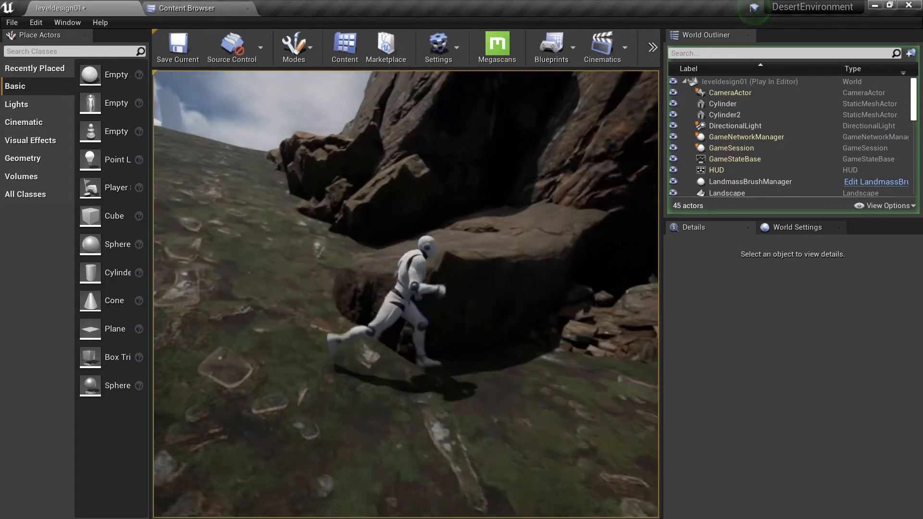
{"action": "key", "text": "w"}
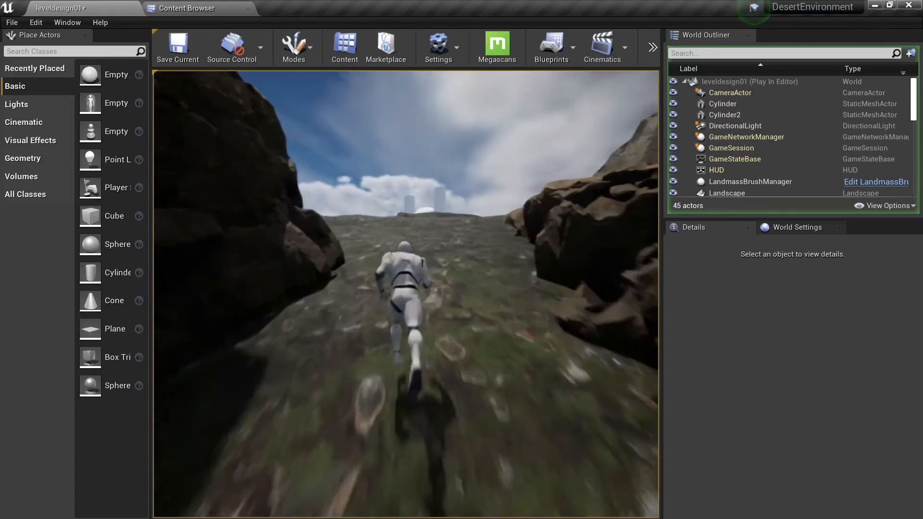
{"action": "key", "text": "w"}
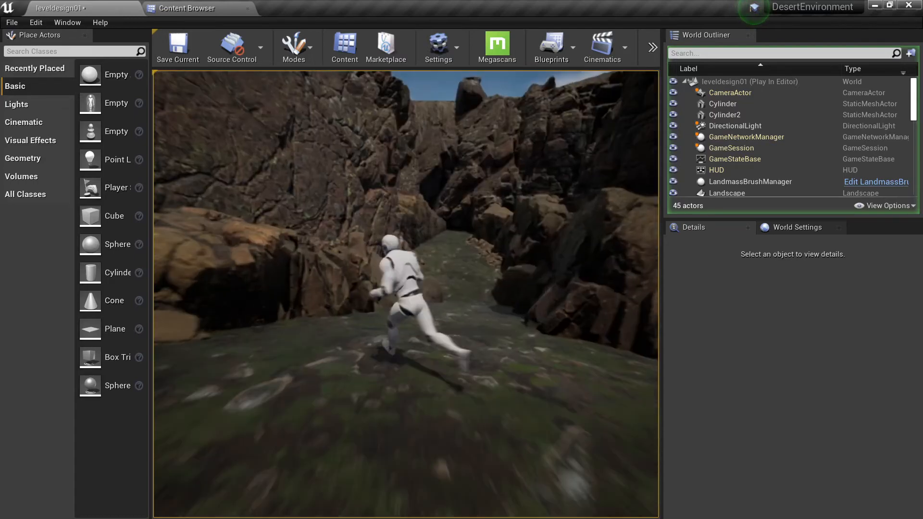
{"action": "key", "text": "w"}
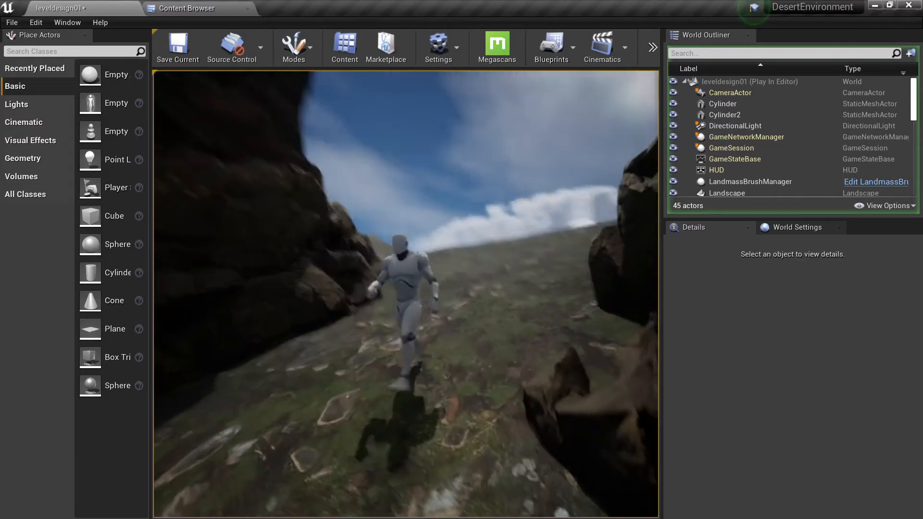
{"action": "key", "text": "Escape"}
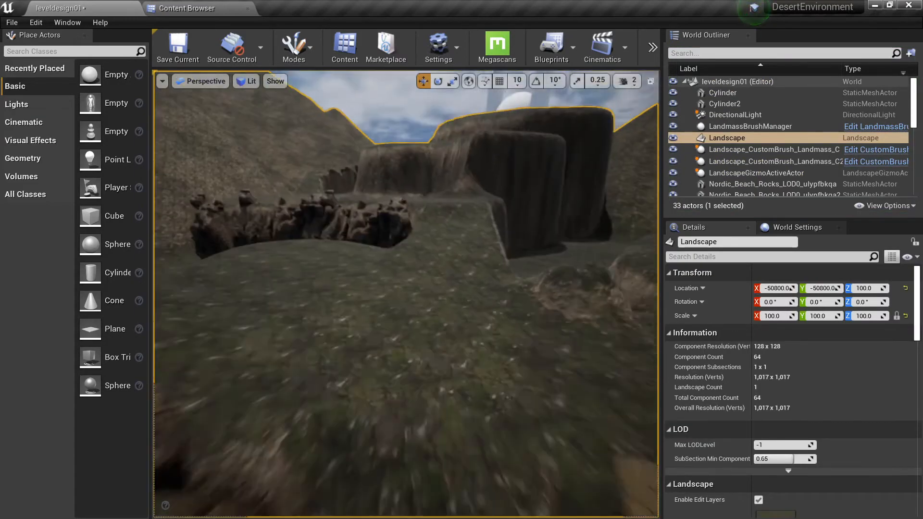
Place Nordic_Coastal_Cliff_LOD0_ullqbb1ga from the Rocks collection at the far edge of the clearing beyond the canyon exit.
{"action": "mouse_move", "coordinate": [538, 308]}
{"action": "right_mouse_down"}
{"action": "mouse_move", "coordinate": [562, 332]}
{"action": "mouse_move", "coordinate": [538, 308]}
{"action": "right_mouse_up"}
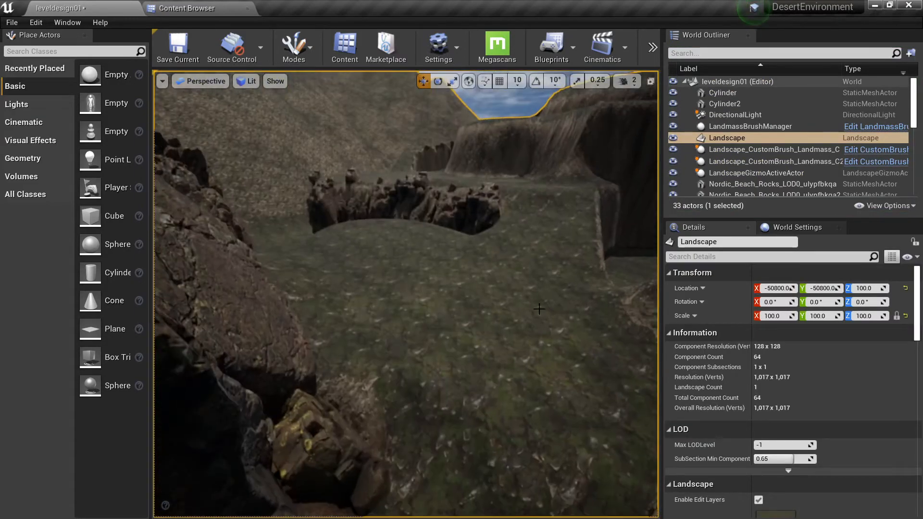
{"action": "left_click", "coordinate": [203, 4]}
{"action": "left_click", "coordinate": [81, 8]}
{"action": "right_click_drag", "start_coordinate": [476, 254], "coordinate": [524, 206]}
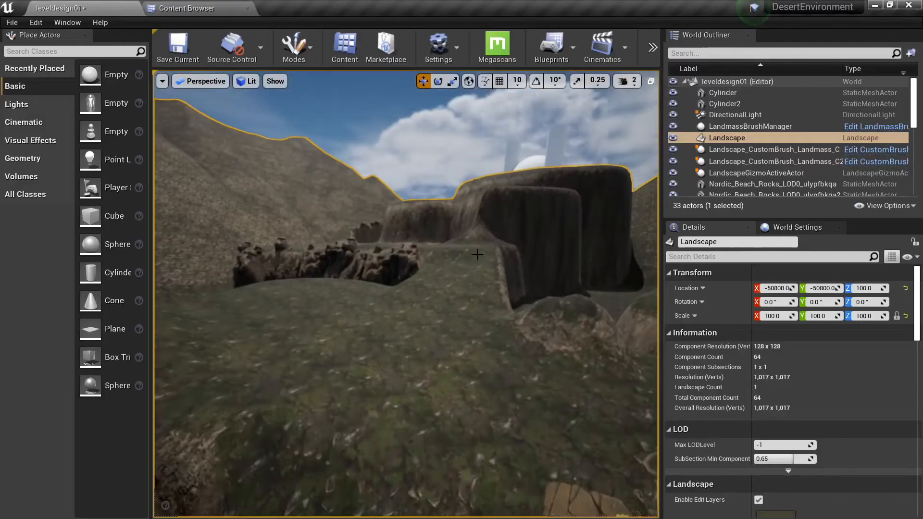
{"action": "left_click", "coordinate": [212, 8]}
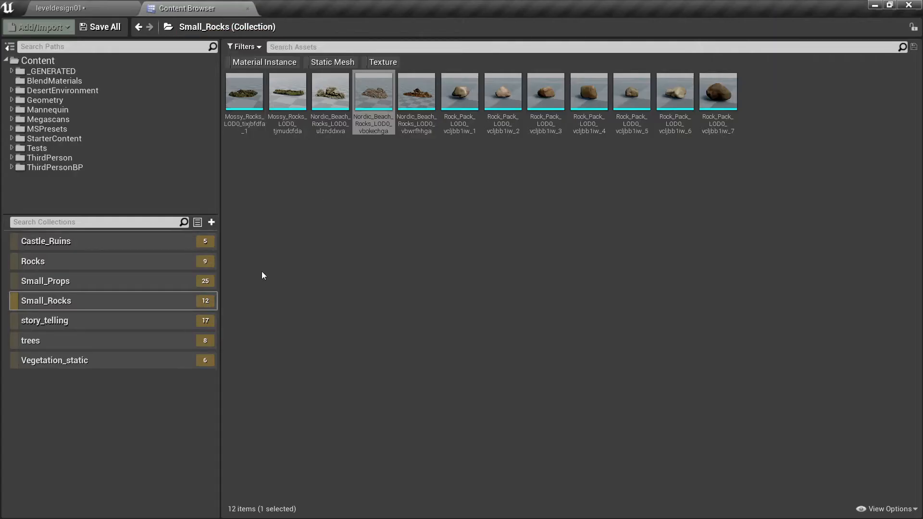
{"action": "left_click", "coordinate": [67, 261]}
{"action": "left_click", "coordinate": [502, 94]}
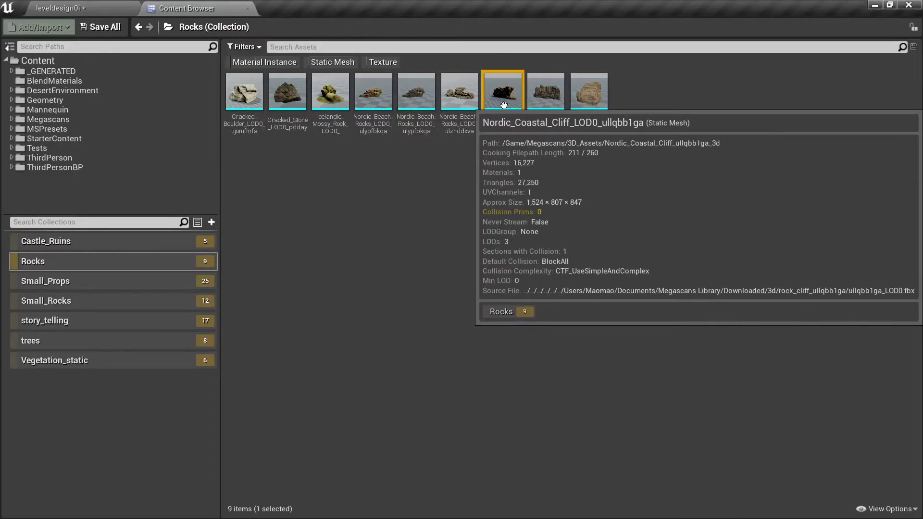
{"action": "left_click_drag", "start_coordinate": [502, 93], "coordinate": [68, 17]}
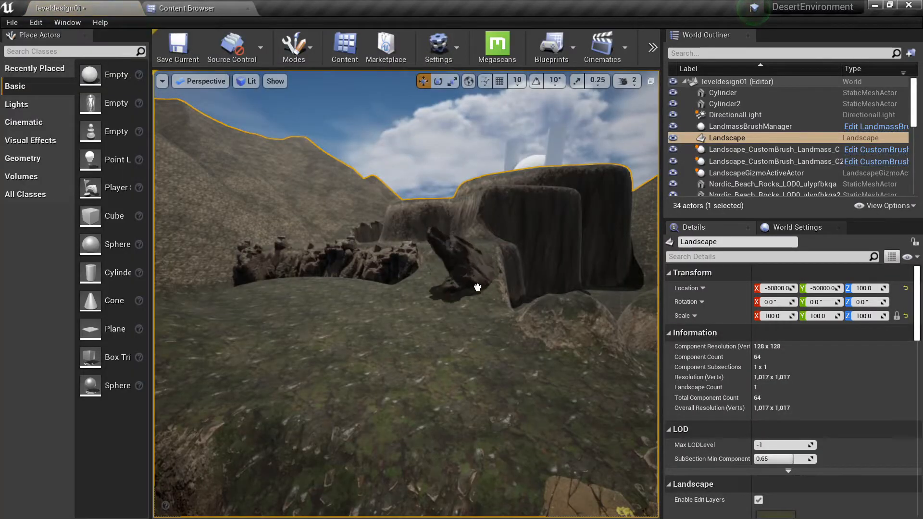
Scale the new coastal cliff to about 1.85 and move it beside the mounds on the clearing's edge.
{"action": "key", "text": "r"}
{"action": "left_click_drag", "start_coordinate": [477, 287], "coordinate": [492, 322]}
{"action": "key", "text": "w"}
{"action": "left_click_drag", "start_coordinate": [450, 299], "coordinate": [607, 348]}
{"action": "right_click_drag", "start_coordinate": [607, 349], "coordinate": [641, 313]}
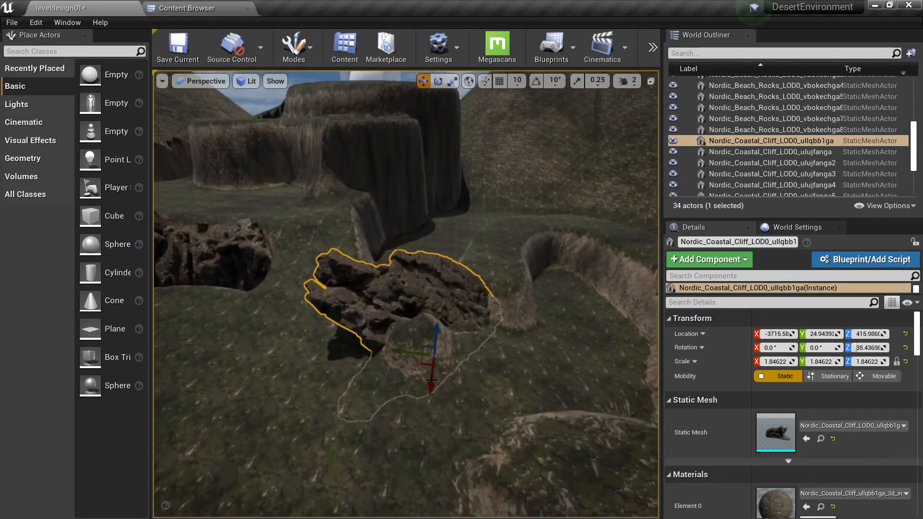
{"action": "left_click_drag", "start_coordinate": [423, 345], "coordinate": [391, 353]}
{"action": "key", "text": "Escape"}
{"action": "right_click_drag", "start_coordinate": [391, 354], "coordinate": [398, 300]}
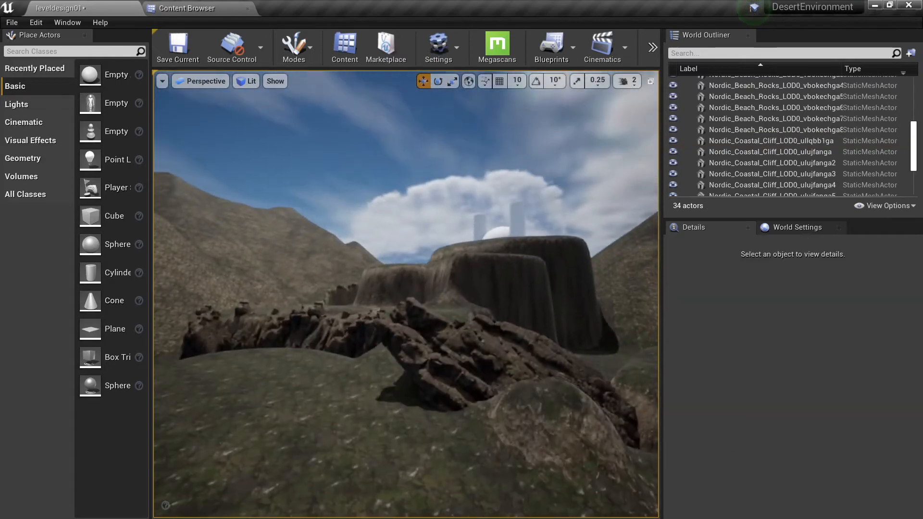
Rotate the coastal cliff so its tip points up diagonally beside the route to the towers.
{"action": "left_click", "coordinate": [500, 373]}
{"action": "key", "text": "e"}
{"action": "left_click_drag", "start_coordinate": [557, 426], "coordinate": [526, 407]}
{"action": "key", "text": "Escape"}
{"action": "right_click_drag", "start_coordinate": [526, 407], "coordinate": [486, 388]}
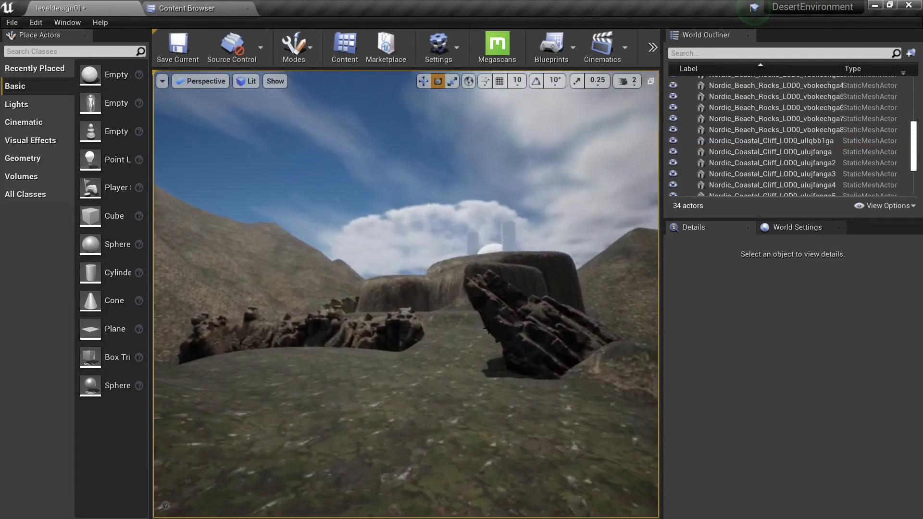
Place Nordic_Beach_Rocks_LOD0_ulypfbkqa from the Rocks collection at the end of the canyon wall opposite the new cliff.
{"action": "right_click_drag", "start_coordinate": [478, 323], "coordinate": [428, 357]}
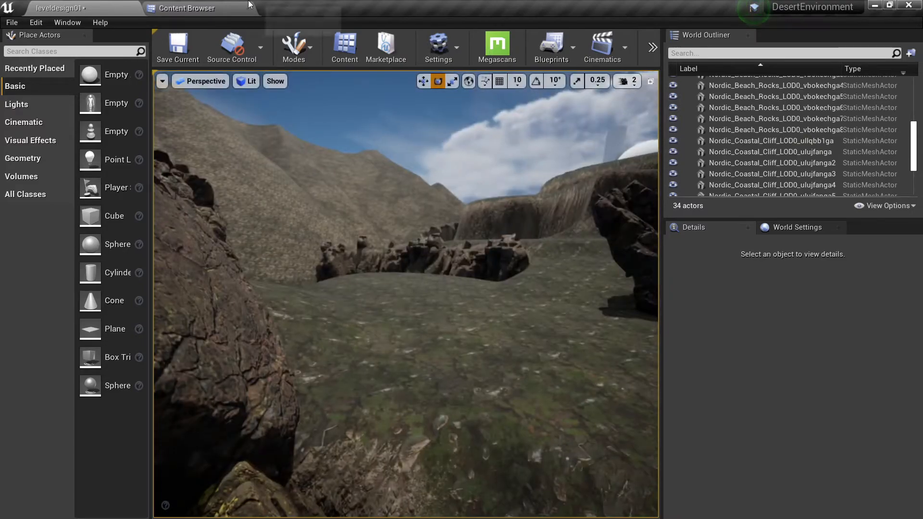
{"action": "left_click", "coordinate": [211, 8]}
{"action": "left_click", "coordinate": [376, 105]}
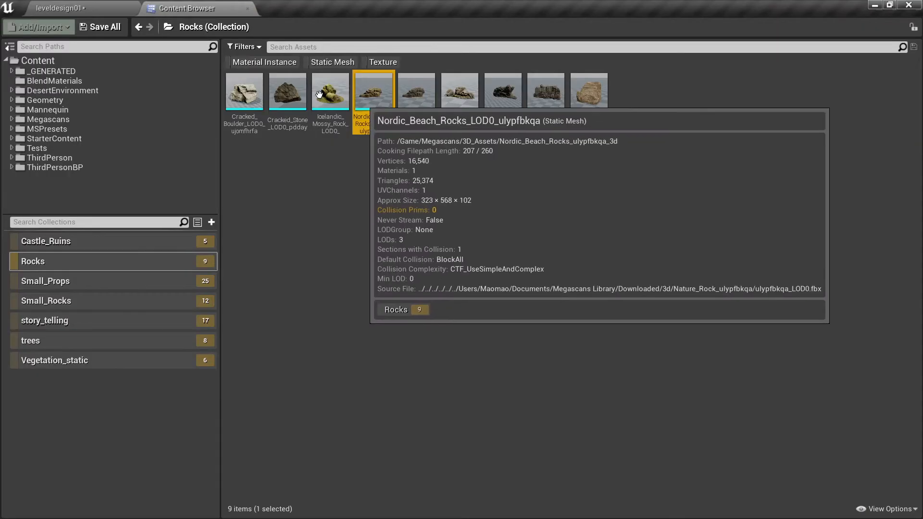
{"action": "left_click_drag", "start_coordinate": [375, 104], "coordinate": [99, 2]}
{"action": "left_click_drag", "start_coordinate": [317, 301], "coordinate": [321, 303]}
Scale the new beach rocks to about 3.78 and turn them to about -108.7° in Z.
{"action": "right_click_drag", "start_coordinate": [413, 402], "coordinate": [389, 427]}
{"action": "key", "text": "r"}
{"action": "left_click_drag", "start_coordinate": [364, 375], "coordinate": [421, 394]}
{"action": "key", "text": "e"}
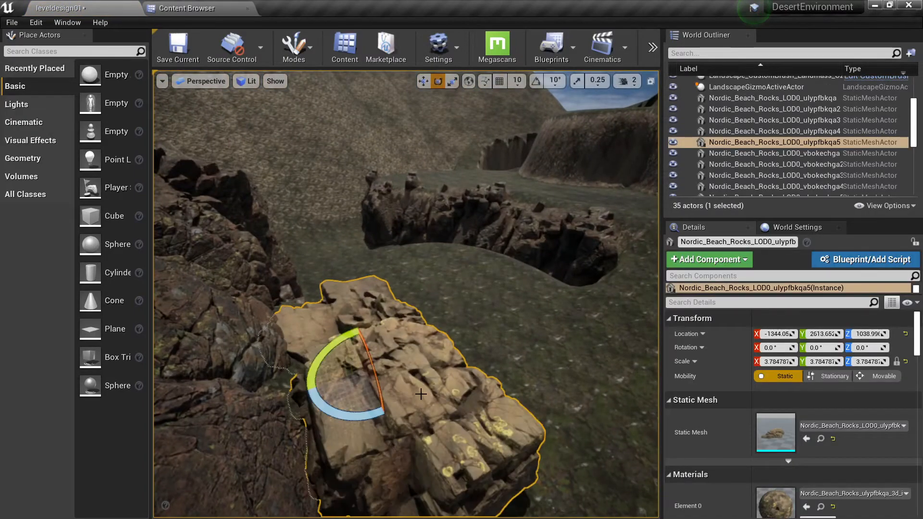
{"action": "left_click_drag", "start_coordinate": [336, 411], "coordinate": [384, 411]}
{"action": "key", "text": "w"}
Duplicate the beach rocks along the clearing's edge, turning the copy to about 114.5° and raising its scale to about 5.85 in Z.
{"action": "right_click_drag", "start_coordinate": [359, 368], "coordinate": [348, 394]}
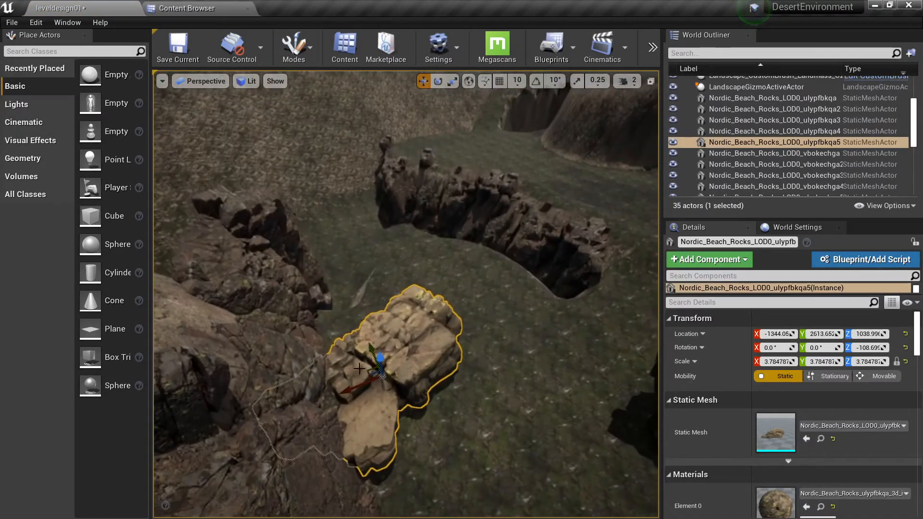
{"action": "left_click_drag", "start_coordinate": [369, 372], "coordinate": [327, 309]}
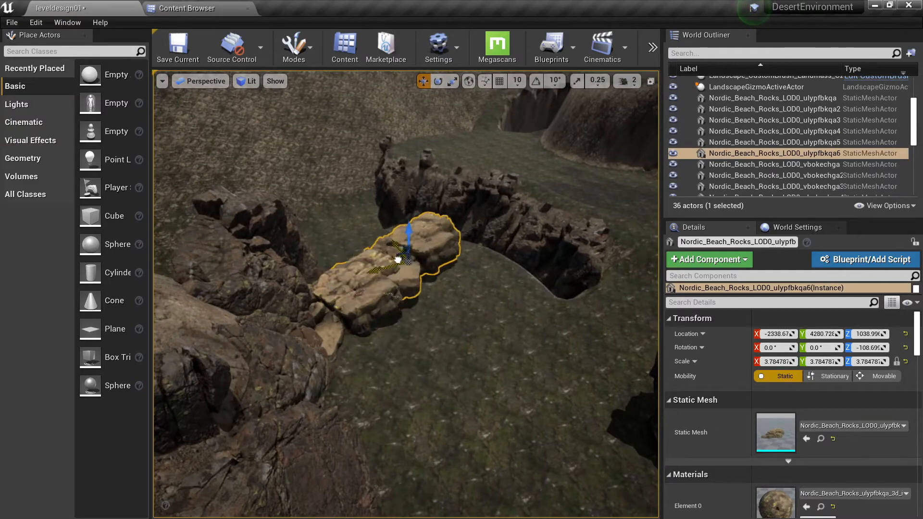
{"action": "key", "text": "e"}
{"action": "right_click_drag", "start_coordinate": [410, 266], "coordinate": [406, 303]}
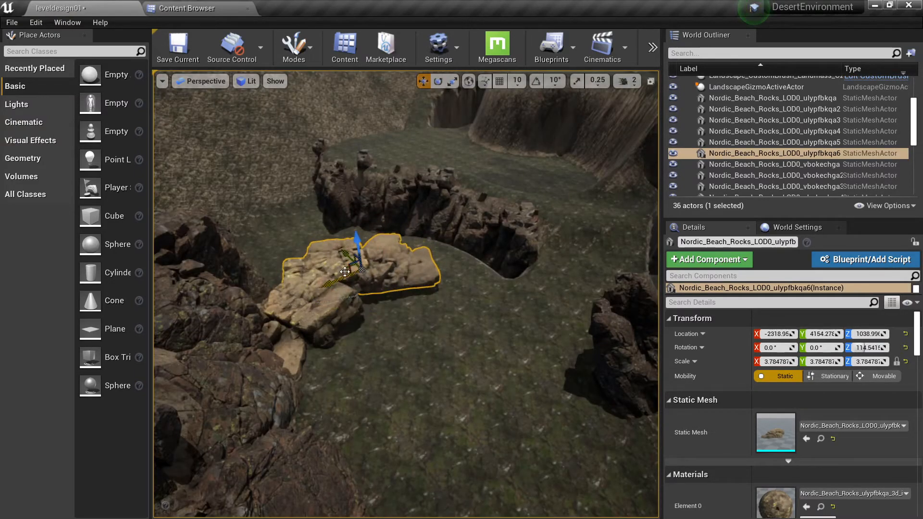
{"action": "left_click_drag", "start_coordinate": [375, 252], "coordinate": [392, 284]}
{"action": "right_click_drag", "start_coordinate": [392, 284], "coordinate": [423, 238]}
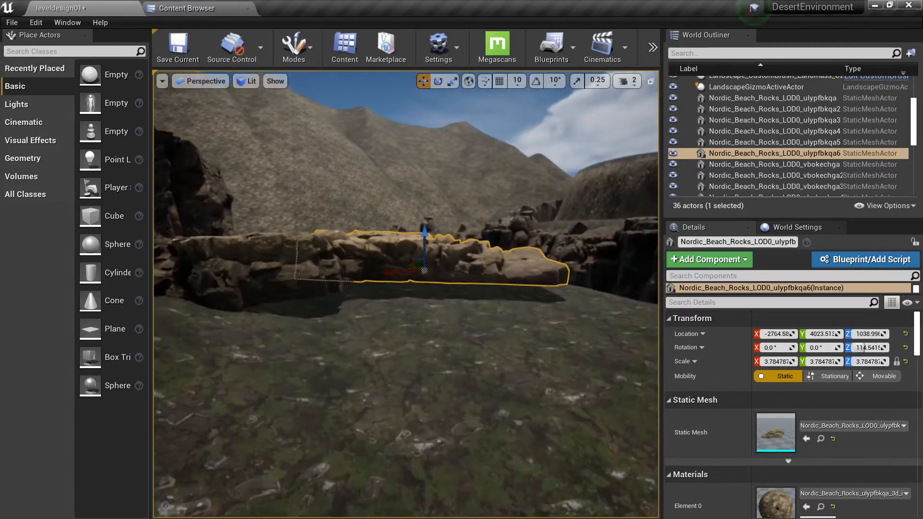
{"action": "key", "text": "r"}
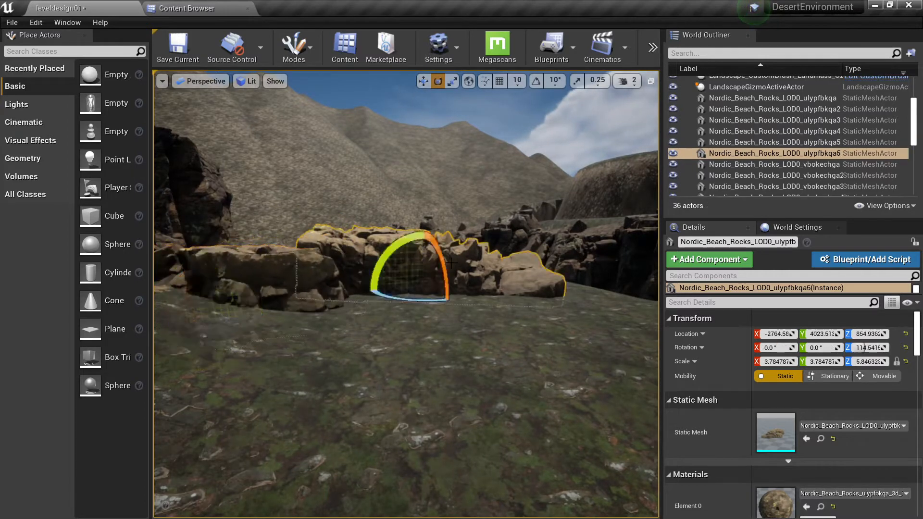
Duplicate the heightened beach rocks, turn the copy to about -24.3° in Z and shift it to extend the rock row.
{"action": "right_click_drag", "start_coordinate": [451, 262], "coordinate": [327, 270]}
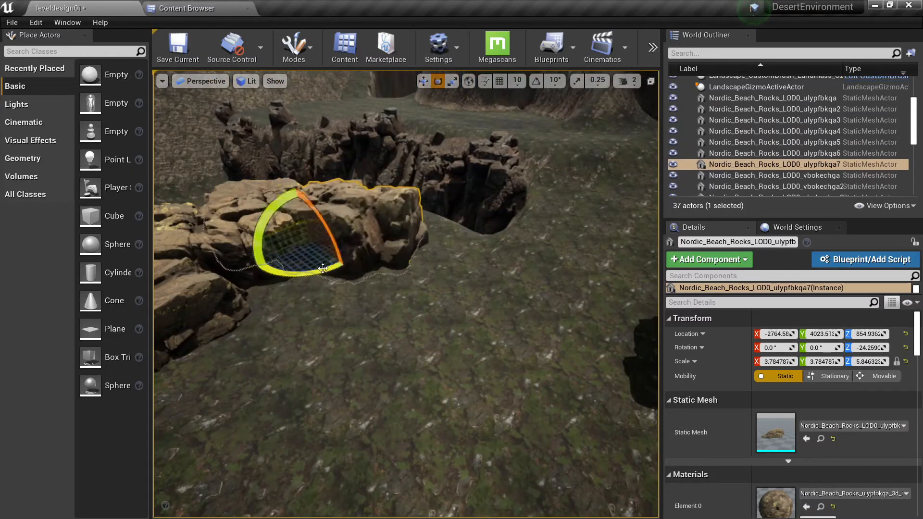
{"action": "left_click_drag", "start_coordinate": [385, 231], "coordinate": [373, 235]}
{"action": "right_click_drag", "start_coordinate": [373, 235], "coordinate": [427, 163]}
{"action": "key", "text": "Escape"}
{"action": "right_click_drag", "start_coordinate": [373, 235], "coordinate": [336, 231]}
{"action": "mouse_move", "coordinate": [419, 244]}
{"action": "right_mouse_down"}
{"action": "mouse_move", "coordinate": [437, 283]}
{"action": "mouse_move", "coordinate": [428, 254]}
{"action": "mouse_move", "coordinate": [419, 274]}
{"action": "mouse_move", "coordinate": [419, 244]}
{"action": "right_mouse_up"}
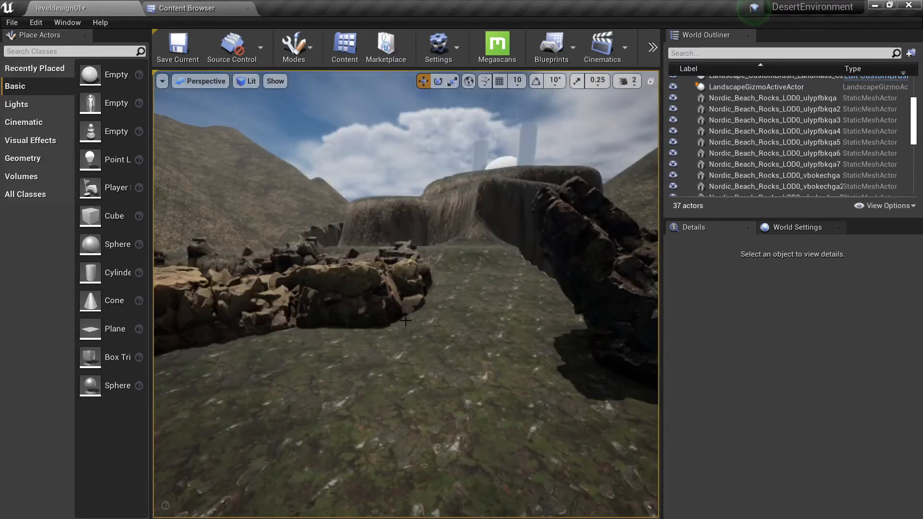
Switch to Foliage mode and add four Dry_Plant_Set static mesh foliage types, including Var10, Var1 and Var2.
{"action": "right_click_drag", "start_coordinate": [405, 321], "coordinate": [444, 269]}
{"action": "left_click", "coordinate": [300, 39]}
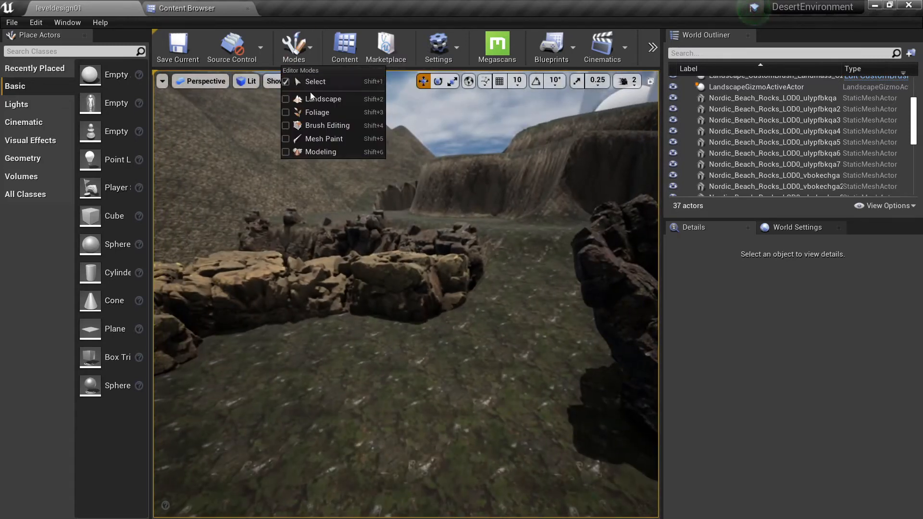
{"action": "left_click", "coordinate": [309, 111]}
{"action": "left_click", "coordinate": [63, 140]}
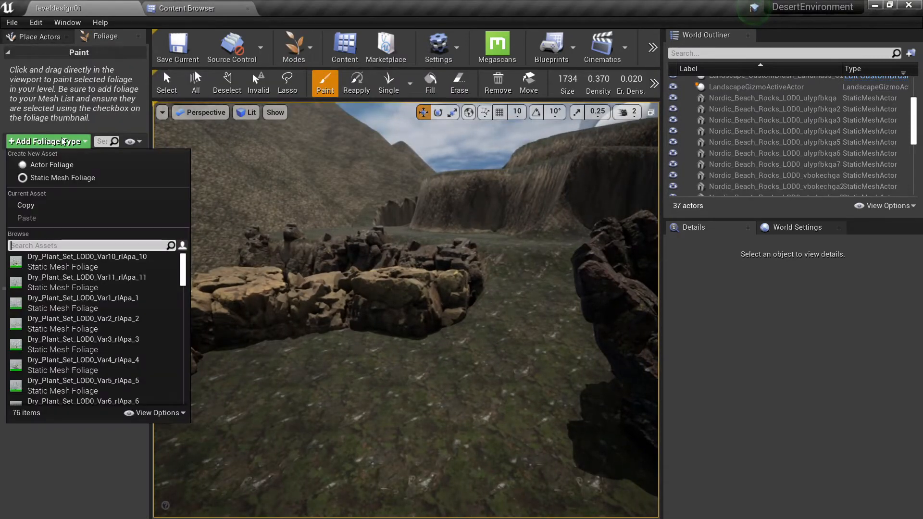
{"action": "left_click", "coordinate": [77, 262]}
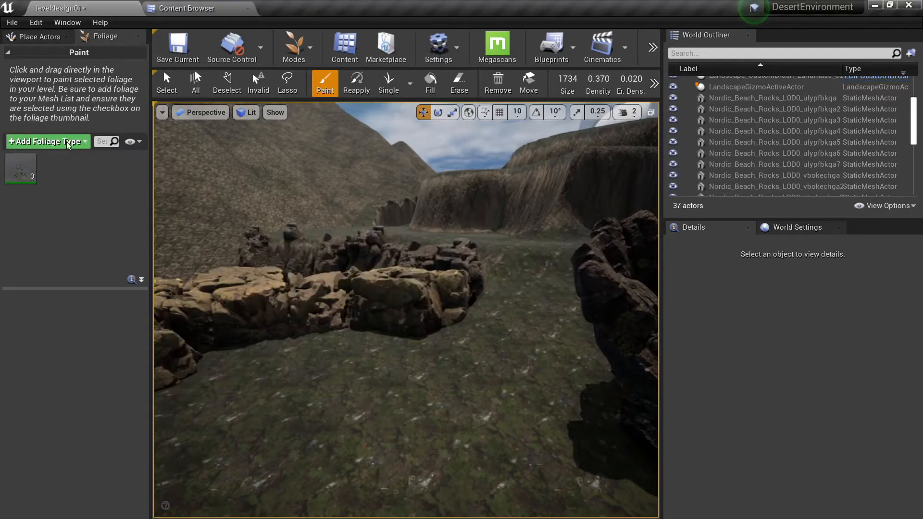
{"action": "left_click", "coordinate": [67, 144]}
{"action": "left_click", "coordinate": [45, 262]}
{"action": "left_click", "coordinate": [65, 141]}
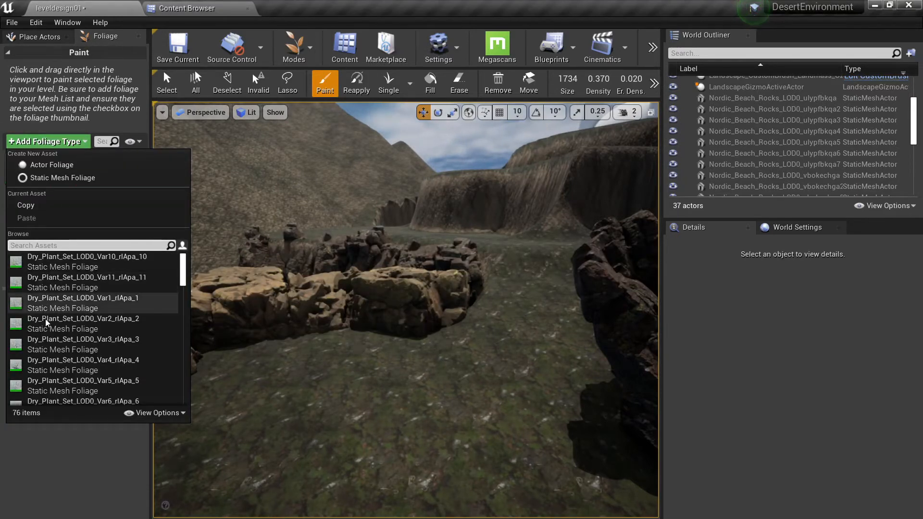
{"action": "left_click", "coordinate": [72, 303]}
{"action": "left_click", "coordinate": [63, 140]}
{"action": "left_click", "coordinate": [83, 327]}
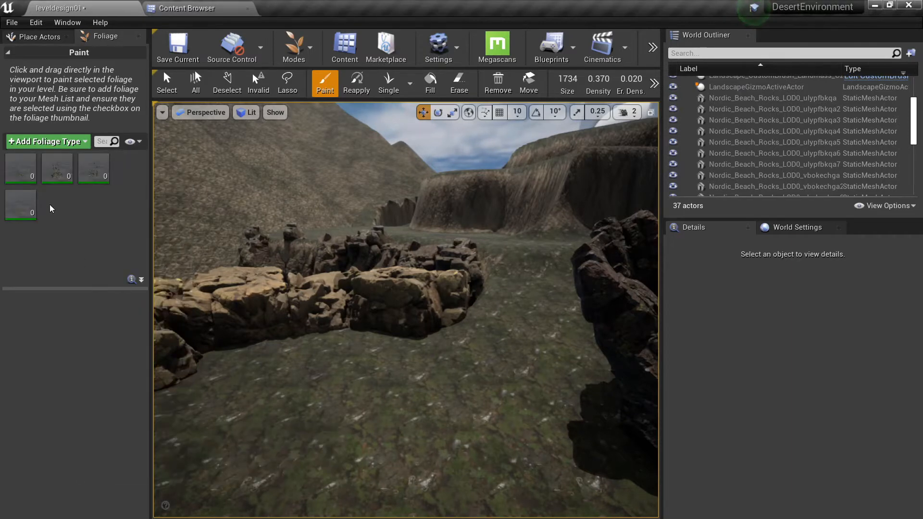
Select all four dry plant foliage types for painting and reduce the brush size to 341.7.
{"action": "left_click", "coordinate": [21, 206]}
{"action": "left_click", "coordinate": [20, 167], "text": "shift"}
{"action": "left_click", "coordinate": [11, 159]}
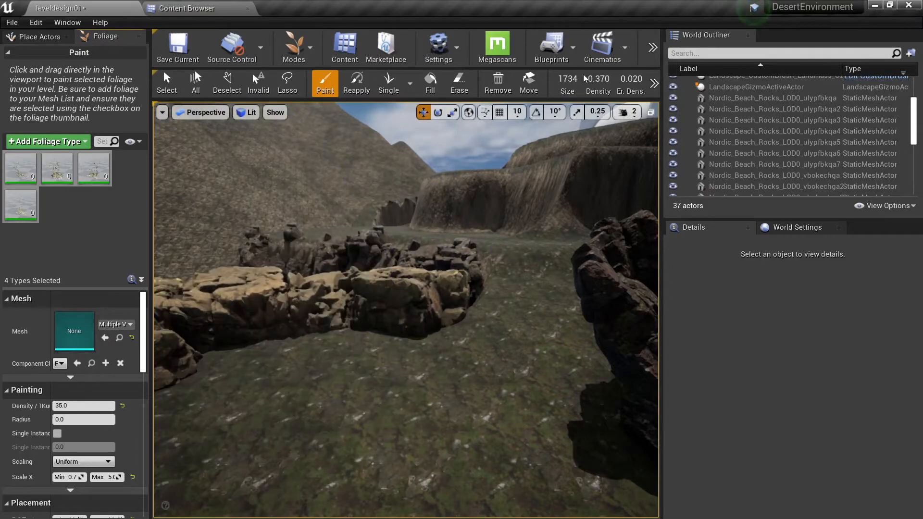
{"action": "left_click_drag", "start_coordinate": [585, 78], "coordinate": [559, 78]}
Paint dry plants along the bases of the beach rocks and coastal cliff on both sides of the clearing.
{"action": "right_click_drag", "start_coordinate": [310, 370], "coordinate": [310, 432]}
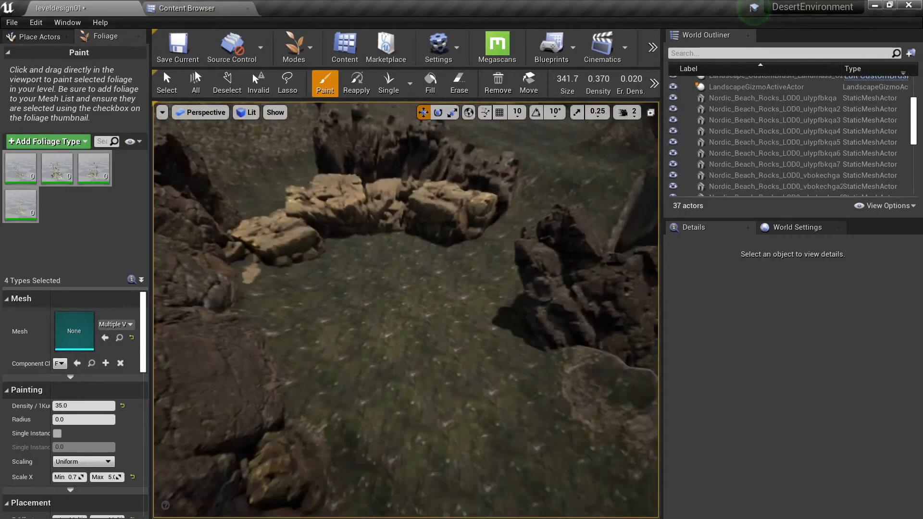
{"action": "right_click_drag", "start_coordinate": [409, 371], "coordinate": [385, 370]}
{"action": "mouse_move", "coordinate": [385, 370]}
{"action": "left_mouse_down"}
{"action": "mouse_move", "coordinate": [353, 264]}
{"action": "mouse_move", "coordinate": [462, 252]}
{"action": "left_mouse_up"}
{"action": "right_click_drag", "start_coordinate": [462, 252], "coordinate": [524, 262]}
{"action": "mouse_move", "coordinate": [352, 252]}
{"action": "left_mouse_down"}
{"action": "mouse_move", "coordinate": [414, 291]}
{"action": "mouse_move", "coordinate": [461, 289]}
{"action": "left_mouse_up"}
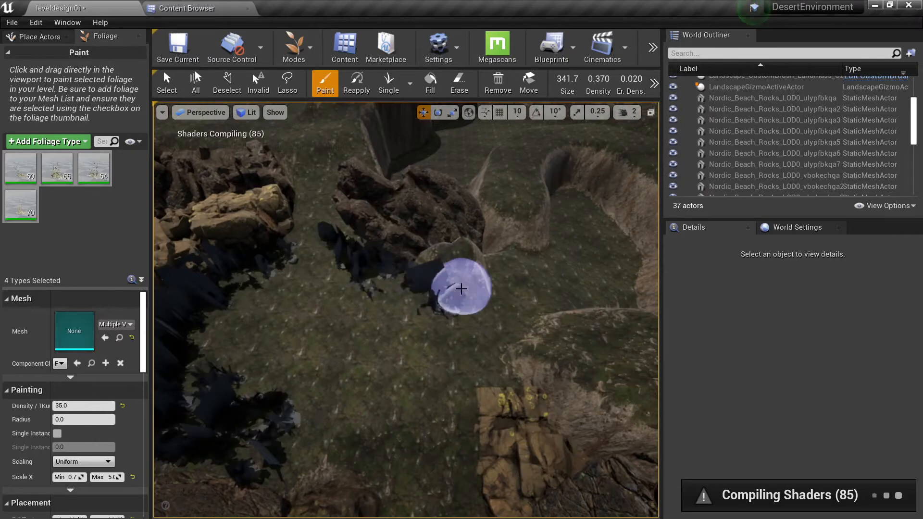
{"action": "right_click_drag", "start_coordinate": [461, 289], "coordinate": [404, 241]}
{"action": "mouse_move", "coordinate": [373, 323]}
{"action": "left_mouse_down"}
{"action": "mouse_move", "coordinate": [418, 330]}
{"action": "mouse_move", "coordinate": [436, 257]}
{"action": "mouse_move", "coordinate": [542, 263]}
{"action": "mouse_move", "coordinate": [515, 272]}
{"action": "mouse_move", "coordinate": [523, 276]}
{"action": "mouse_move", "coordinate": [513, 223]}
{"action": "mouse_move", "coordinate": [426, 192]}
{"action": "left_mouse_up"}
{"action": "mouse_move", "coordinate": [426, 192]}
{"action": "right_mouse_down"}
{"action": "mouse_move", "coordinate": [399, 163]}
{"action": "mouse_move", "coordinate": [399, 288]}
{"action": "mouse_move", "coordinate": [352, 313]}
{"action": "right_mouse_up"}
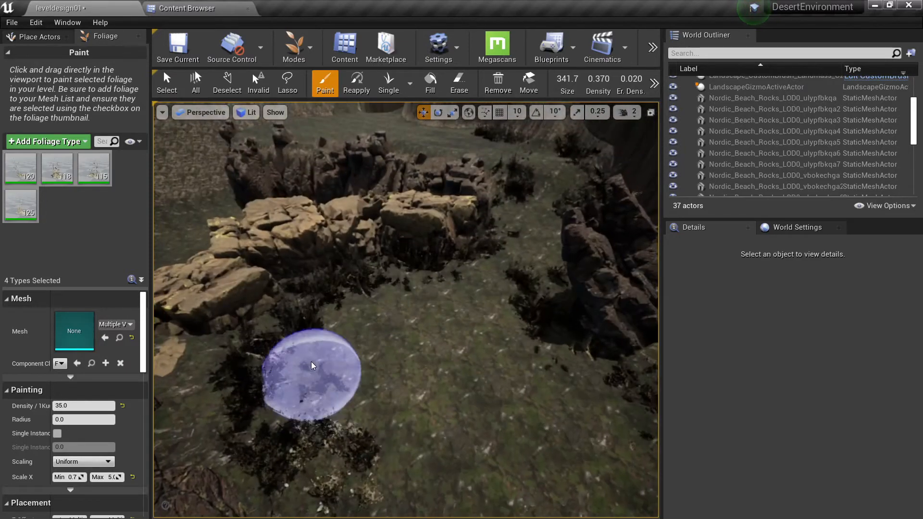
Paint more dry plants around the base of the coastal cliff and the beach rocks edging the clearing, undoing one stroke.
{"action": "left_click", "coordinate": [311, 366]}
{"action": "mouse_move", "coordinate": [435, 272]}
{"action": "right_mouse_down"}
{"action": "mouse_move", "coordinate": [435, 226]}
{"action": "mouse_move", "coordinate": [471, 308]}
{"action": "mouse_move", "coordinate": [409, 312]}
{"action": "right_mouse_up"}
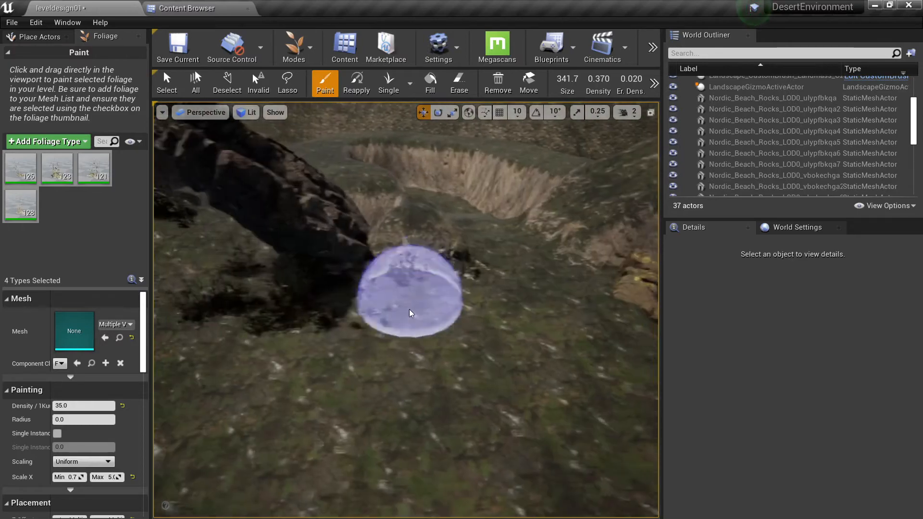
{"action": "mouse_move", "coordinate": [409, 313]}
{"action": "left_mouse_down"}
{"action": "mouse_move", "coordinate": [459, 296]}
{"action": "mouse_move", "coordinate": [378, 290]}
{"action": "left_mouse_up"}
{"action": "mouse_move", "coordinate": [377, 290]}
{"action": "right_mouse_down"}
{"action": "mouse_move", "coordinate": [432, 289]}
{"action": "mouse_move", "coordinate": [377, 288]}
{"action": "mouse_move", "coordinate": [474, 304]}
{"action": "mouse_move", "coordinate": [466, 344]}
{"action": "right_mouse_up"}
{"action": "key", "text": "ctrl+z"}
{"action": "left_click_drag", "start_coordinate": [466, 344], "coordinate": [474, 296]}
{"action": "mouse_move", "coordinate": [474, 297]}
{"action": "right_mouse_down"}
{"action": "mouse_move", "coordinate": [474, 240]}
{"action": "mouse_move", "coordinate": [355, 212]}
{"action": "mouse_move", "coordinate": [312, 216]}
{"action": "mouse_move", "coordinate": [394, 216]}
{"action": "mouse_move", "coordinate": [375, 216]}
{"action": "mouse_move", "coordinate": [469, 303]}
{"action": "right_mouse_up"}
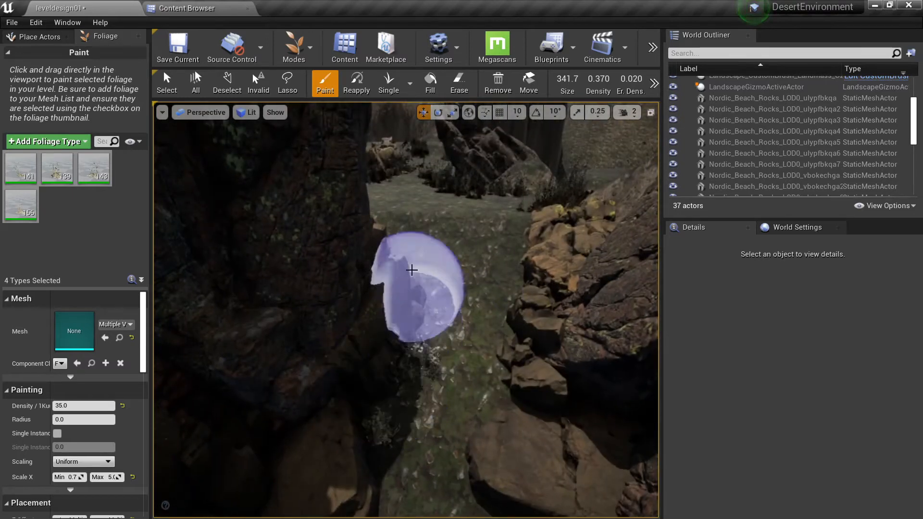
Paint dry plants along both rock walls of the narrow passage, save the level and return to object placement.
{"action": "left_click_drag", "start_coordinate": [411, 270], "coordinate": [500, 258]}
{"action": "mouse_move", "coordinate": [526, 292]}
{"action": "left_mouse_down"}
{"action": "mouse_move", "coordinate": [500, 383]}
{"action": "mouse_move", "coordinate": [511, 297]}
{"action": "mouse_move", "coordinate": [488, 387]}
{"action": "left_mouse_up"}
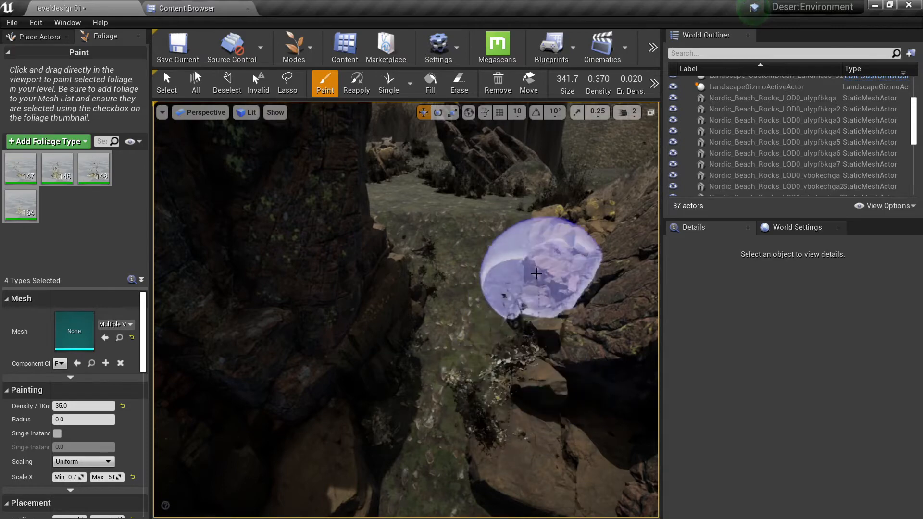
{"action": "key", "text": "ctrl+z"}
{"action": "mouse_move", "coordinate": [510, 357]}
{"action": "right_mouse_down"}
{"action": "mouse_move", "coordinate": [504, 240]}
{"action": "mouse_move", "coordinate": [505, 250]}
{"action": "mouse_move", "coordinate": [514, 242]}
{"action": "mouse_move", "coordinate": [476, 336]}
{"action": "mouse_move", "coordinate": [475, 387]}
{"action": "right_mouse_up"}
{"action": "right_click_drag", "start_coordinate": [471, 346], "coordinate": [435, 336]}
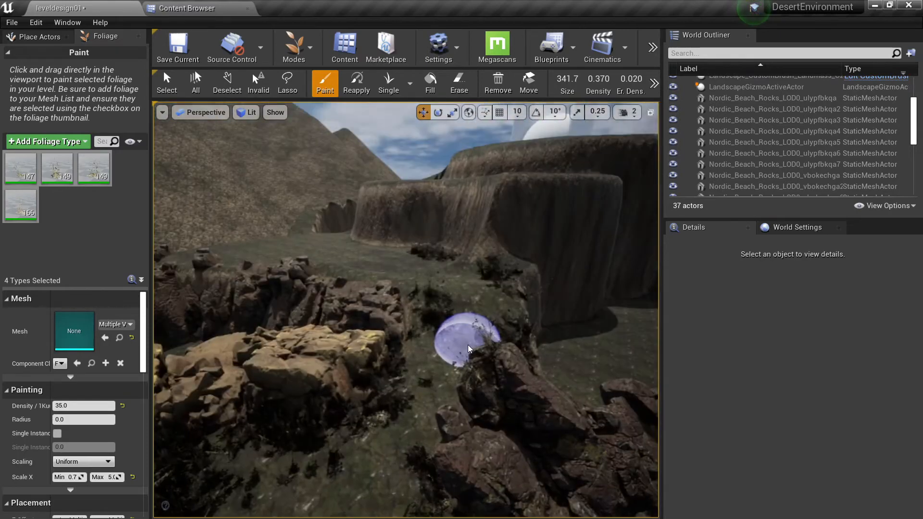
{"action": "key", "text": "ctrl+s"}
{"action": "key", "text": "shift+1"}
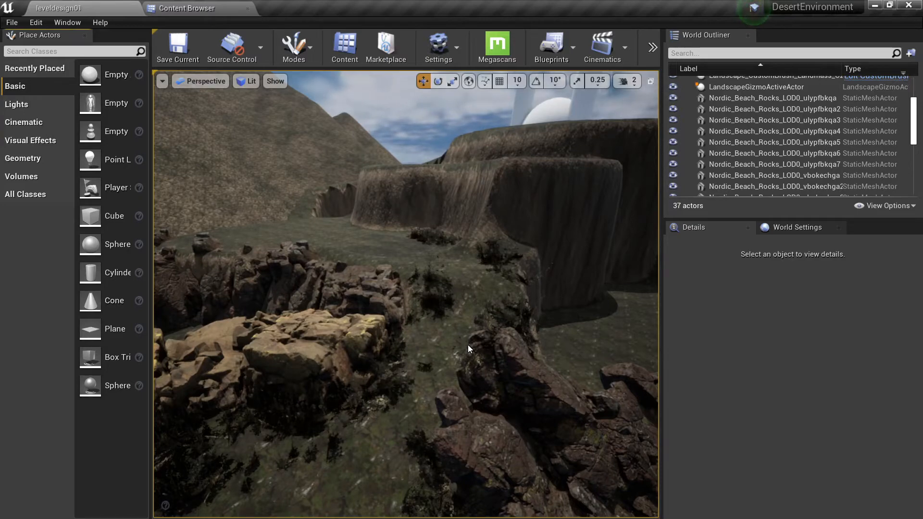
Duplicate the Nordic_Coastal_Cliff ullqbb1ga rock, move the copy out beside the plateau and scale it uniformly to about 6.32.
{"action": "right_click_drag", "start_coordinate": [472, 318], "coordinate": [543, 324]}
{"action": "left_click", "coordinate": [471, 339]}
{"action": "right_click_drag", "start_coordinate": [471, 339], "coordinate": [468, 296]}
{"action": "key", "text": "e"}
{"action": "left_click_drag", "start_coordinate": [455, 393], "coordinate": [495, 392], "text": "alt"}
{"action": "key", "text": "w"}
{"action": "left_click_drag", "start_coordinate": [462, 439], "coordinate": [449, 325]}
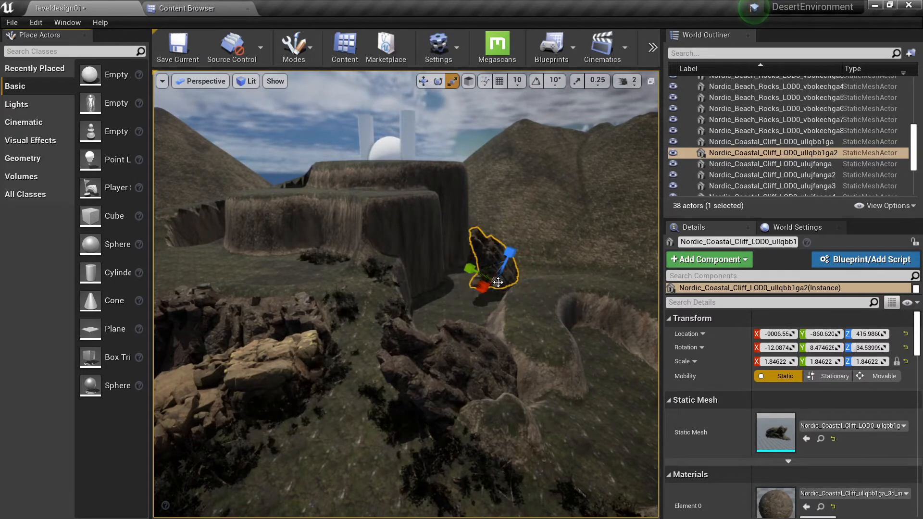
{"action": "left_click_drag", "start_coordinate": [509, 251], "coordinate": [533, 226]}
{"action": "mouse_move", "coordinate": [528, 282]}
{"action": "right_mouse_down"}
{"action": "mouse_move", "coordinate": [480, 283]}
{"action": "mouse_move", "coordinate": [546, 281]}
{"action": "right_mouse_up"}
Turn the enlarged cliff copy to about 90.5° in Z and settle it beside the plateau at about X -10143, Y -2088, Z -276.
{"action": "left_click_drag", "start_coordinate": [481, 261], "coordinate": [473, 324]}
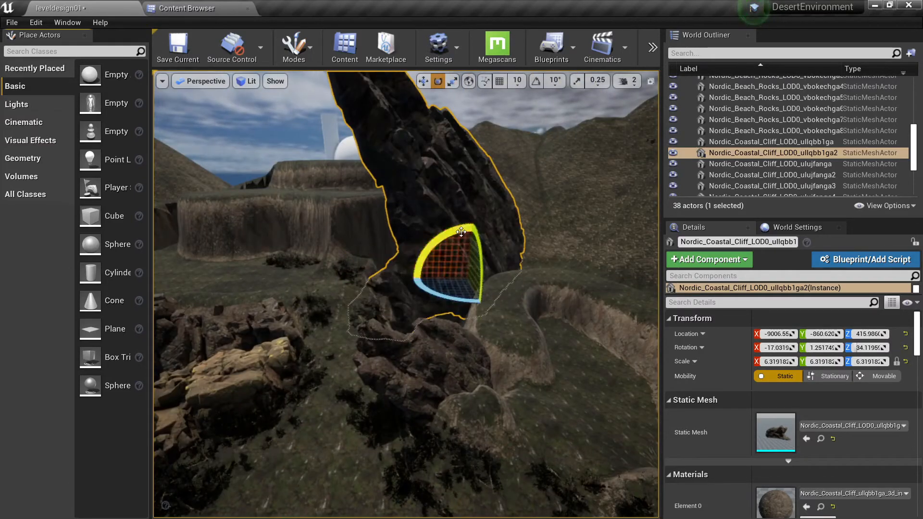
{"action": "left_click_drag", "start_coordinate": [444, 233], "coordinate": [466, 225]}
{"action": "key", "text": "ctrl+z"}
{"action": "key", "text": "w"}
{"action": "right_click_drag", "start_coordinate": [469, 274], "coordinate": [487, 286]}
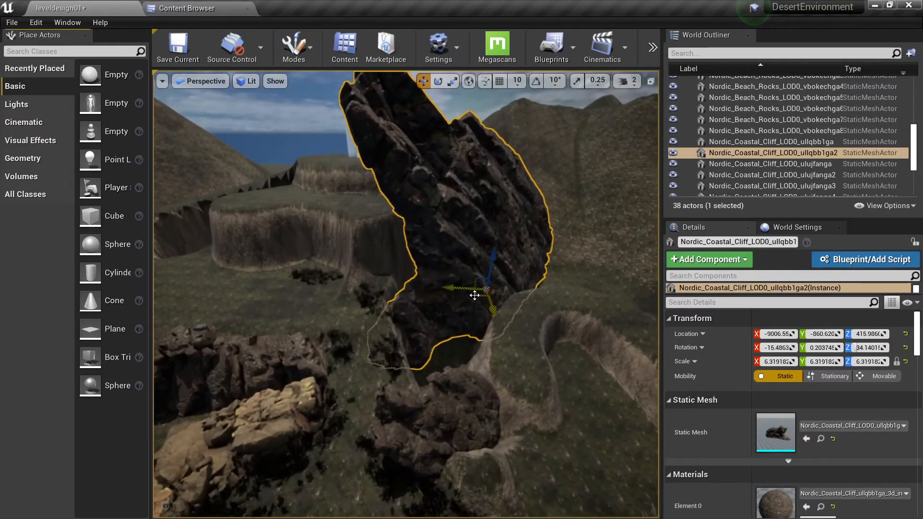
{"action": "left_click_drag", "start_coordinate": [474, 294], "coordinate": [493, 275]}
{"action": "key", "text": "w"}
{"action": "left_click_drag", "start_coordinate": [503, 227], "coordinate": [520, 251]}
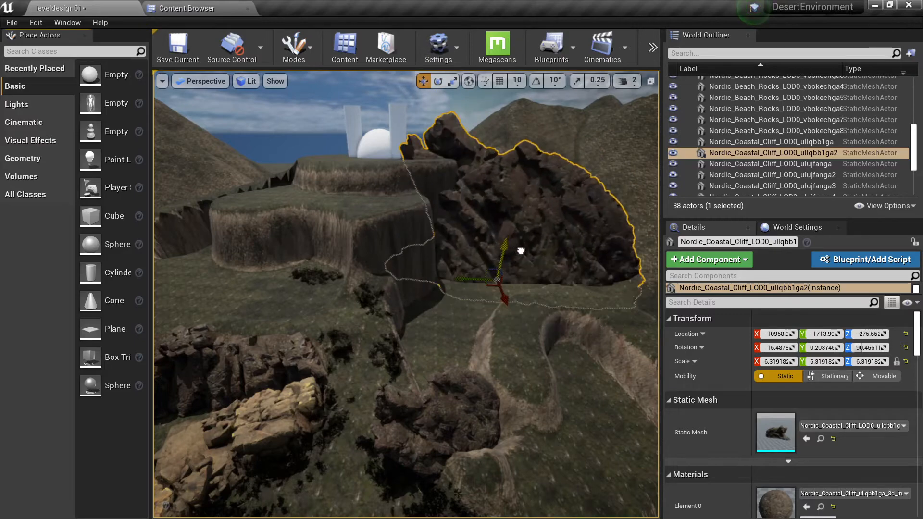
{"action": "mouse_move", "coordinate": [503, 287]}
{"action": "left_mouse_down"}
{"action": "mouse_move", "coordinate": [478, 282]}
{"action": "mouse_move", "coordinate": [491, 297]}
{"action": "left_mouse_up"}
{"action": "key", "text": "Escape"}
{"action": "right_click_drag", "start_coordinate": [492, 297], "coordinate": [421, 238]}
{"action": "left_click", "coordinate": [552, 255]}
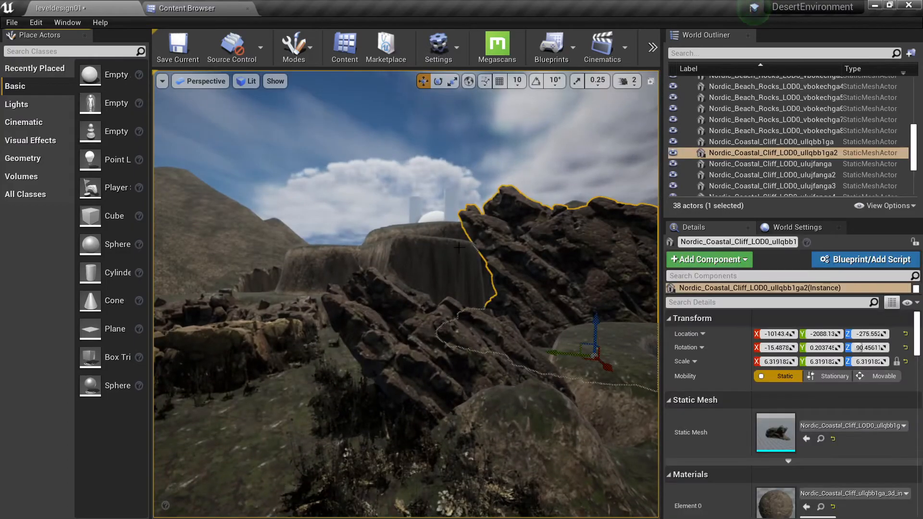
Place a Nordic_Coastal_Cliff ulujfanga mesh from the Rocks collection by the plateau, turned to about -133.1° in Z and scaled to about 9.96.
{"action": "left_click", "coordinate": [235, 9]}
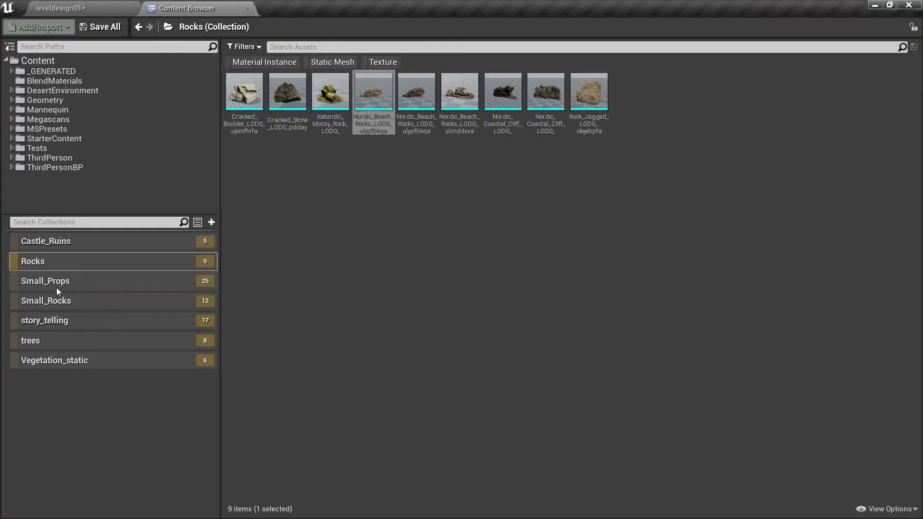
{"action": "left_click", "coordinate": [416, 94]}
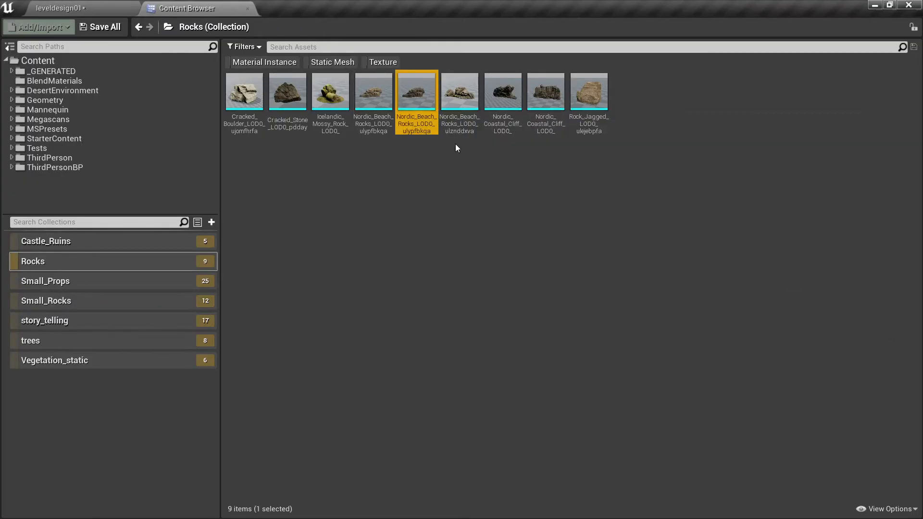
{"action": "left_click_drag", "start_coordinate": [527, 102], "coordinate": [444, 284]}
{"action": "right_click_drag", "start_coordinate": [444, 284], "coordinate": [436, 319]}
{"action": "key", "text": "e"}
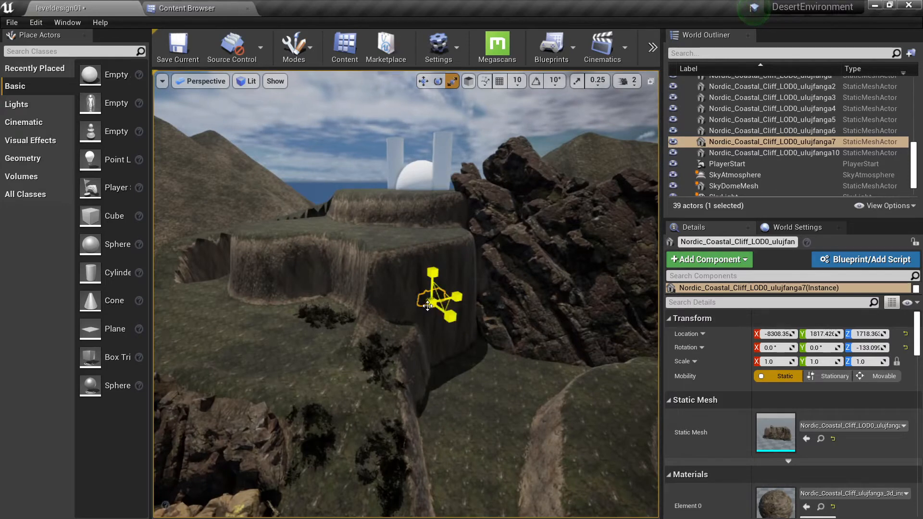
{"action": "left_click_drag", "start_coordinate": [427, 306], "coordinate": [437, 329]}
Move the new coastal cliff against the plateau face, set its Z scale to about 9.48 and raise it to about Z 988.
{"action": "key", "text": "w"}
{"action": "left_click_drag", "start_coordinate": [422, 367], "coordinate": [483, 343]}
{"action": "key", "text": "r"}
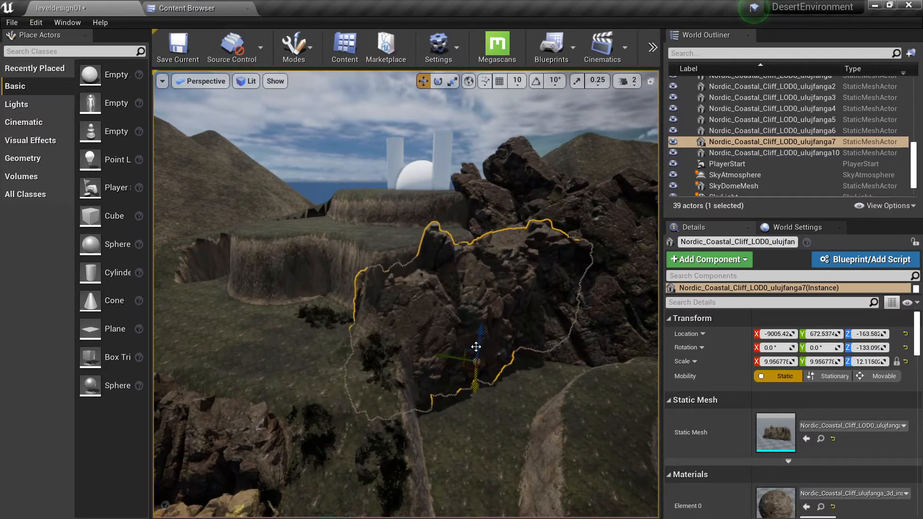
{"action": "left_click_drag", "start_coordinate": [483, 329], "coordinate": [482, 291]}
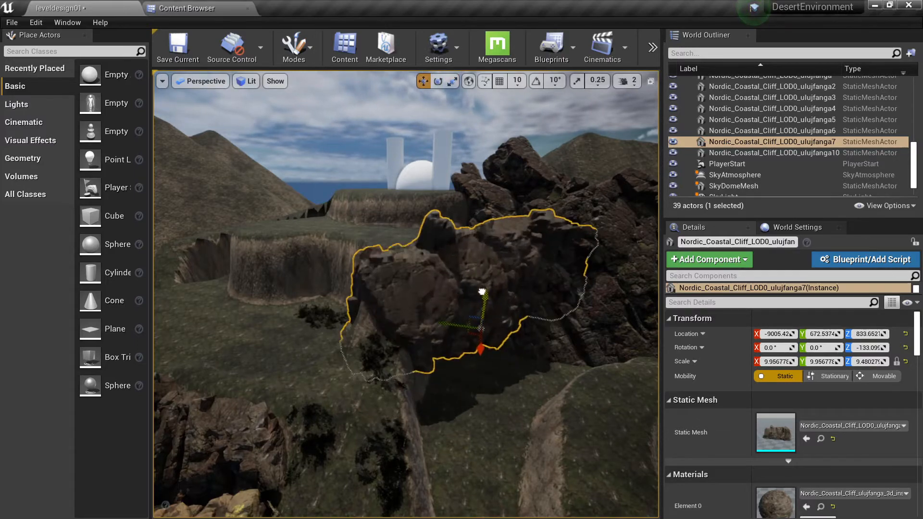
{"action": "right_click_drag", "start_coordinate": [490, 304], "coordinate": [491, 316]}
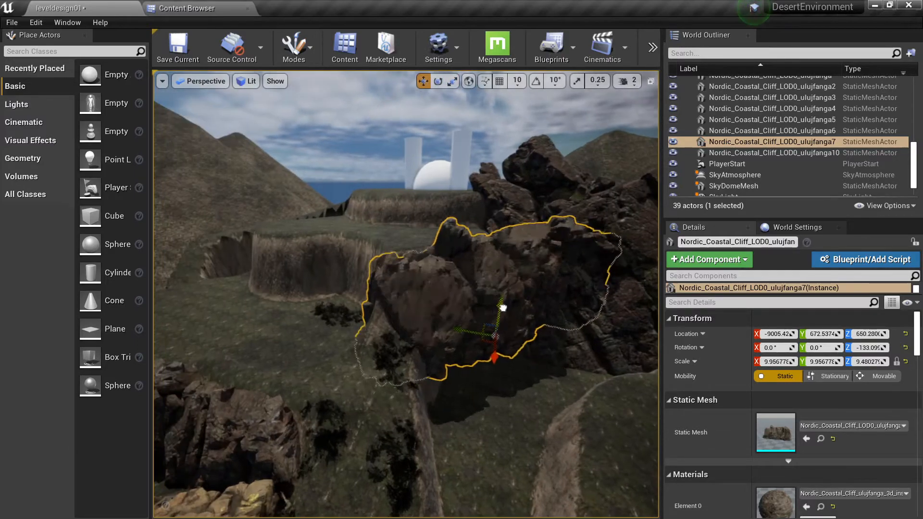
{"action": "left_click_drag", "start_coordinate": [503, 308], "coordinate": [503, 294]}
{"action": "right_click_drag", "start_coordinate": [503, 294], "coordinate": [346, 117]}
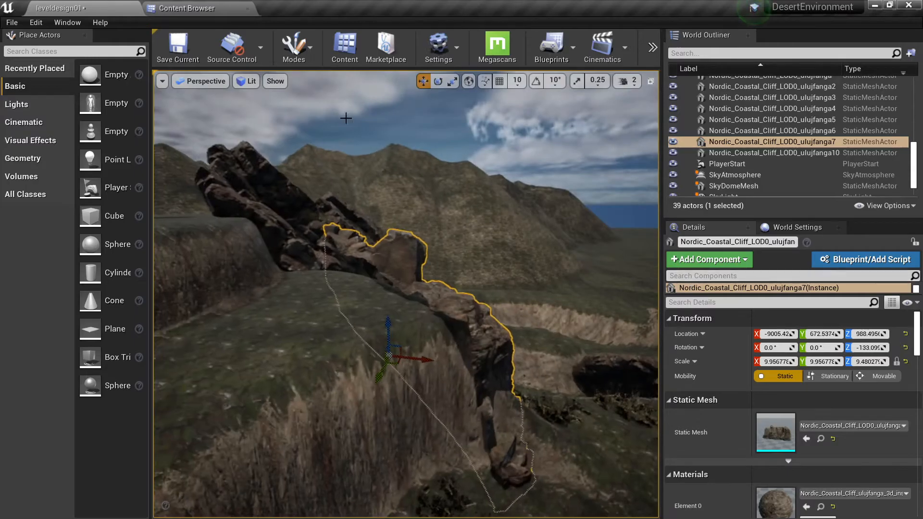
Place Nordic_Beach_Rocks ulypfbkqa from the Rocks collection on the ledge behind the cliff, scaled to about 6.44 and turned to about -61.2° in Z.
{"action": "left_click", "coordinate": [191, 8]}
{"action": "left_click_drag", "start_coordinate": [374, 92], "coordinate": [340, 281]}
{"action": "key", "text": "f"}
{"action": "key", "text": "r"}
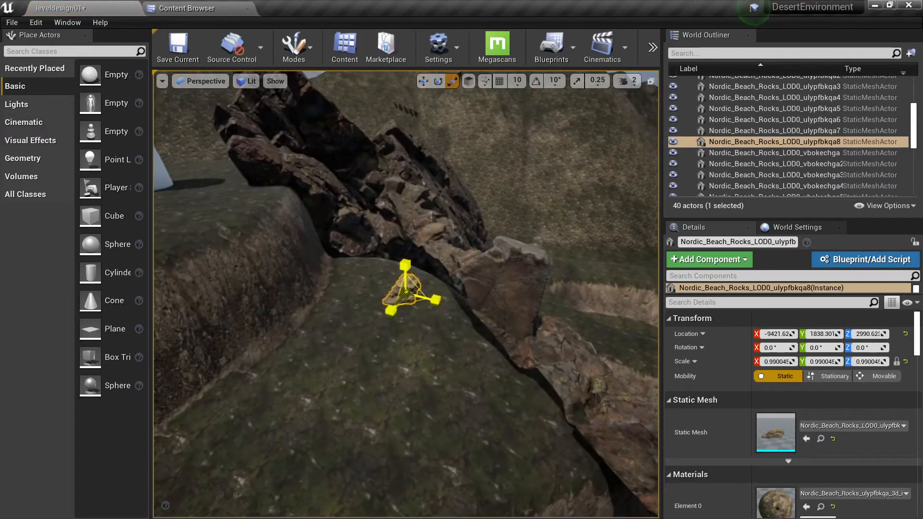
{"action": "left_click_drag", "start_coordinate": [405, 292], "coordinate": [430, 254]}
{"action": "left_click_drag", "start_coordinate": [434, 327], "coordinate": [420, 269]}
{"action": "key", "text": "w"}
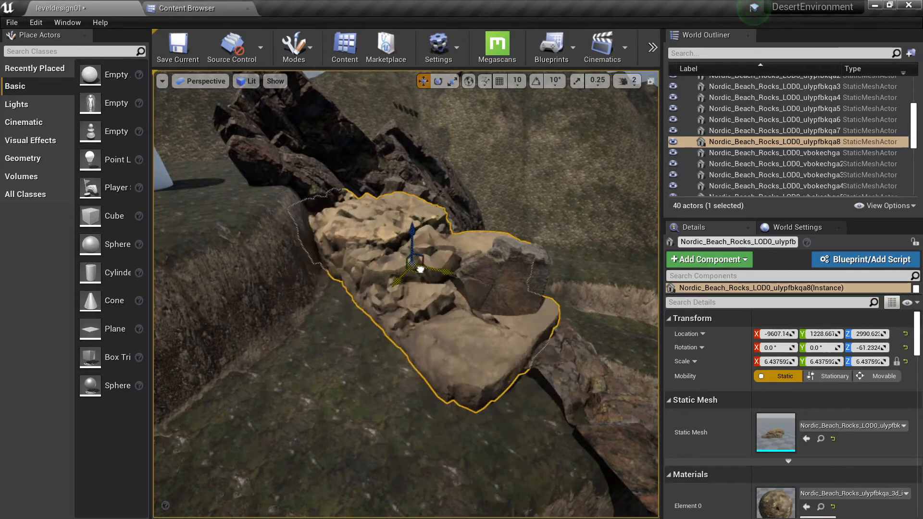
{"action": "left_click_drag", "start_coordinate": [474, 302], "coordinate": [474, 356]}
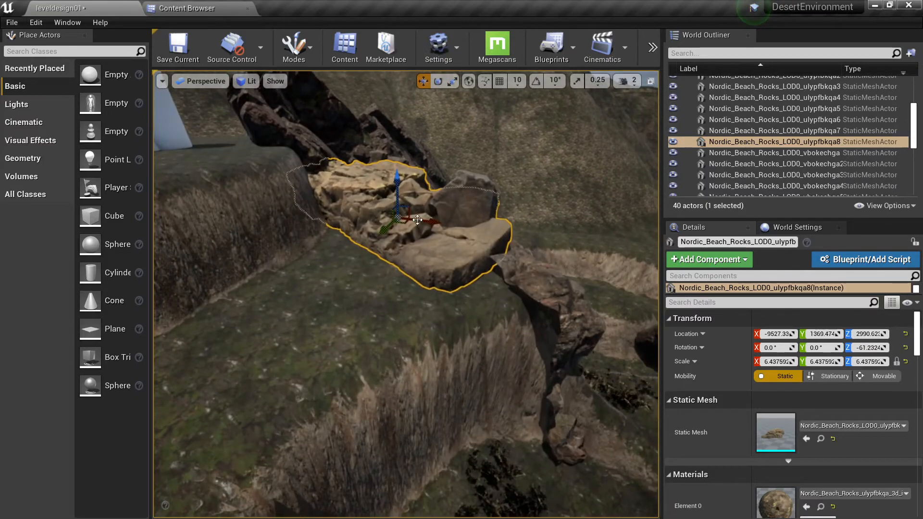
{"action": "left_click_drag", "start_coordinate": [404, 225], "coordinate": [466, 279], "text": "alt"}
{"action": "key", "text": "e"}
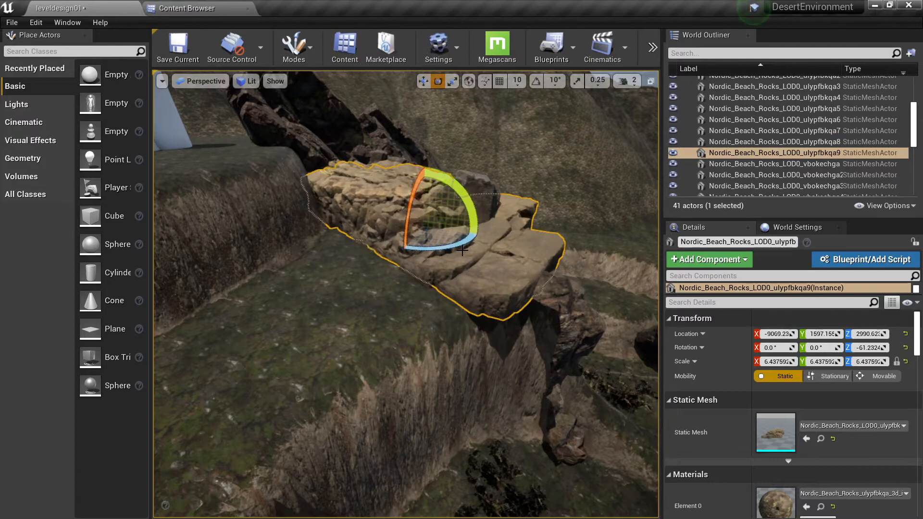
{"action": "key", "text": "Delete"}
Stretch the beach rocks on the ledge to about 7.74 in Y and sink them to about Z 2849.
{"action": "left_click", "coordinate": [414, 217]}
{"action": "key", "text": "r"}
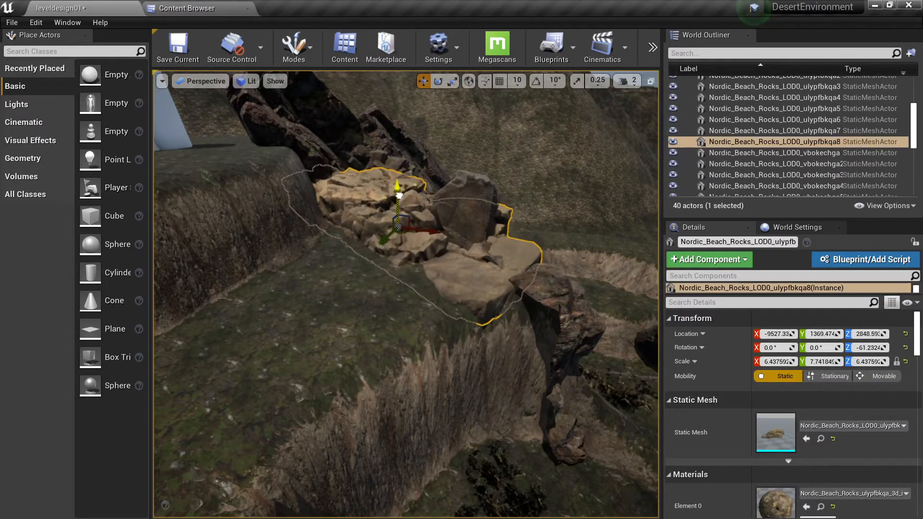
{"action": "key", "text": "Escape"}
{"action": "right_click_drag", "start_coordinate": [399, 196], "coordinate": [418, 169]}
Shift the large coastal cliff closer in against the plateau, below the beach rocks.
{"action": "left_click", "coordinate": [425, 312]}
{"action": "right_click_drag", "start_coordinate": [425, 312], "coordinate": [437, 373]}
{"action": "left_click_drag", "start_coordinate": [422, 354], "coordinate": [451, 353]}
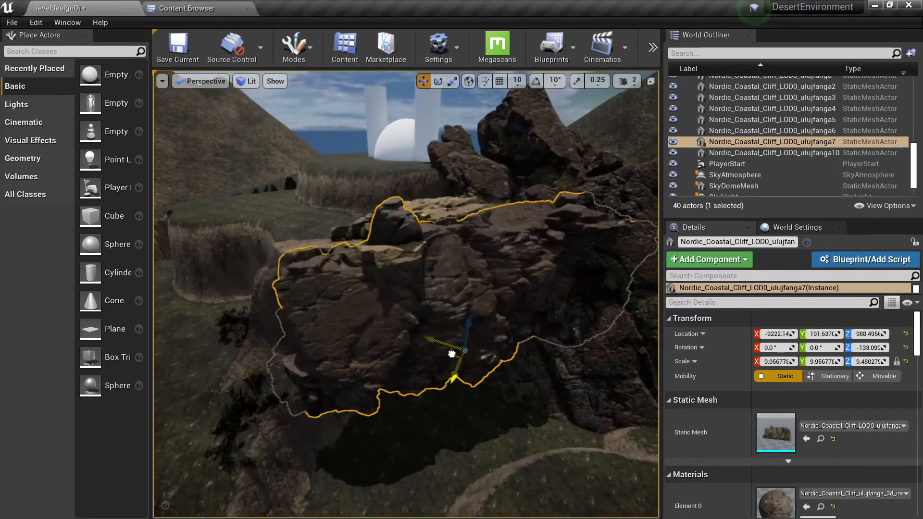
{"action": "key", "text": "Escape"}
Stretch the ledge's beach rocks to about 11.08 in Z, lower them to about Z 2388, and raise the coastal cliff below slightly.
{"action": "right_click_drag", "start_coordinate": [465, 340], "coordinate": [416, 305]}
{"action": "left_click", "coordinate": [415, 304]}
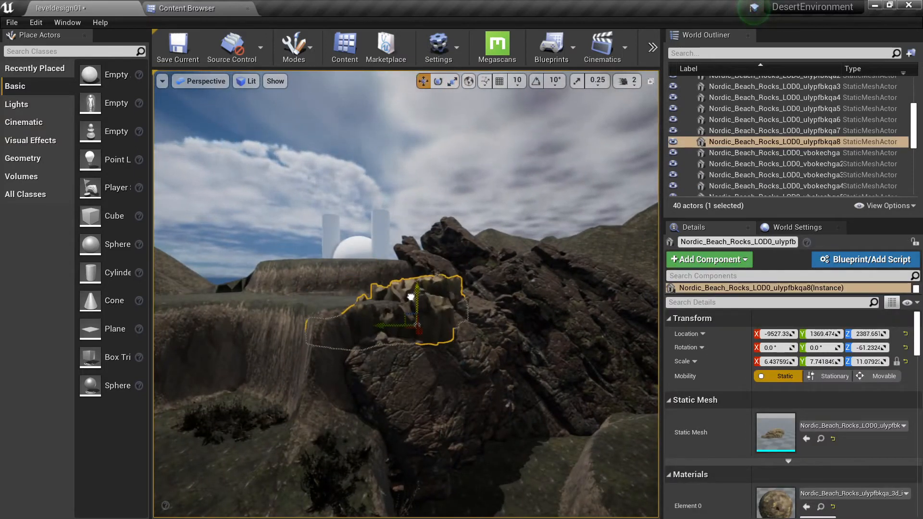
{"action": "key", "text": "Escape"}
{"action": "left_click", "coordinate": [410, 365]}
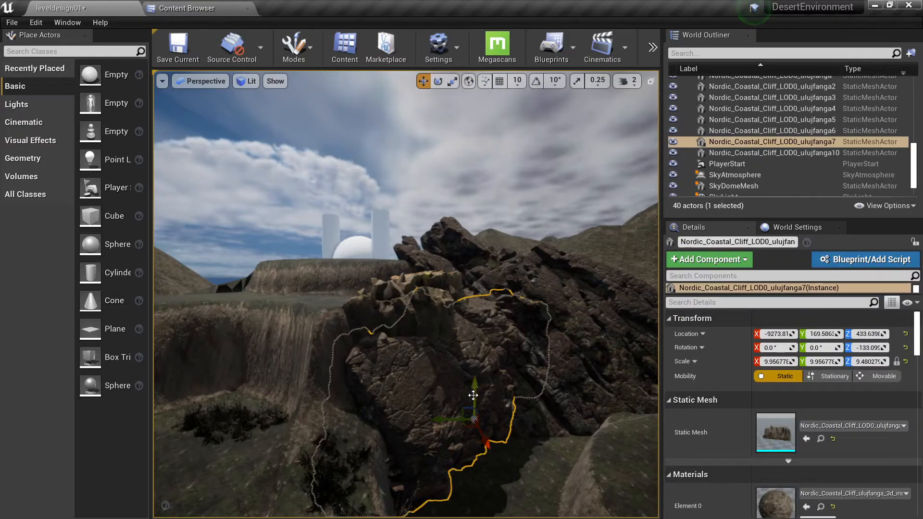
{"action": "left_click_drag", "start_coordinate": [473, 395], "coordinate": [473, 383]}
{"action": "key", "text": "Escape"}
{"action": "right_click_drag", "start_coordinate": [473, 383], "coordinate": [504, 312]}
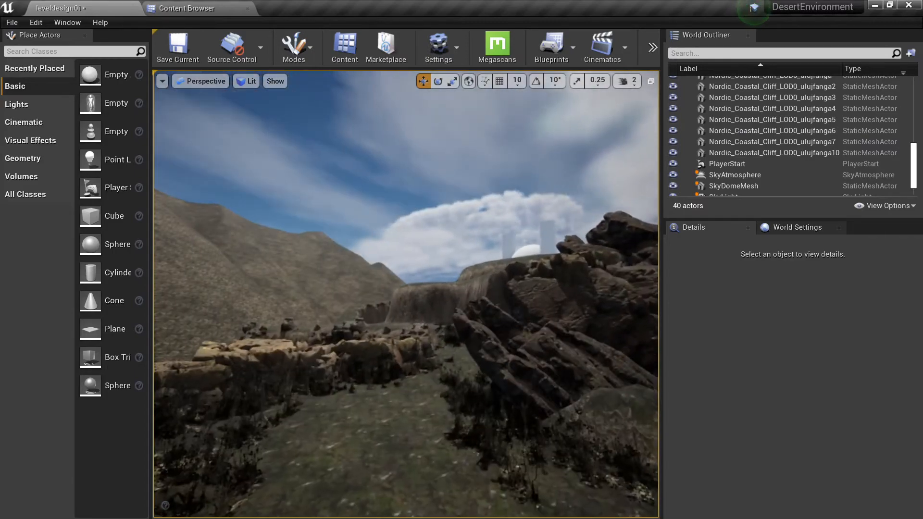
Place Japanese_Stone_Pillars ueqpafvfa from the Small_Props collection beside the white towers and scale it uniformly to about 11.37.
{"action": "left_click", "coordinate": [547, 235]}
{"action": "right_click_drag", "start_coordinate": [548, 236], "coordinate": [605, 241]}
{"action": "left_click", "coordinate": [192, 8]}
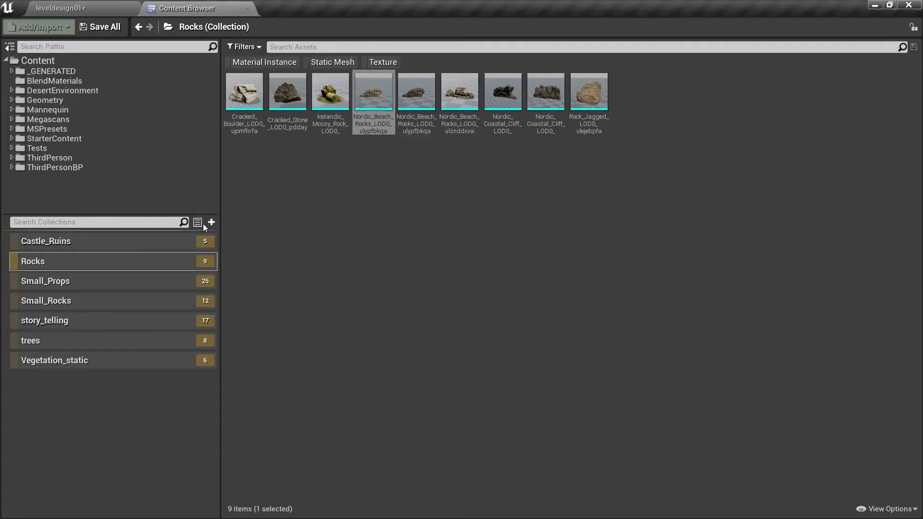
{"action": "left_click", "coordinate": [53, 282]}
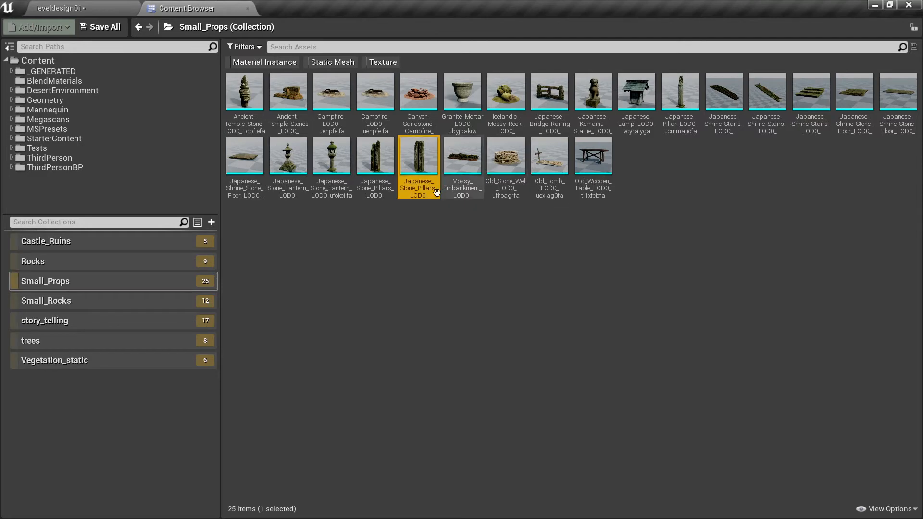
{"action": "left_click_drag", "start_coordinate": [437, 192], "coordinate": [376, 280]}
{"action": "key", "text": "r"}
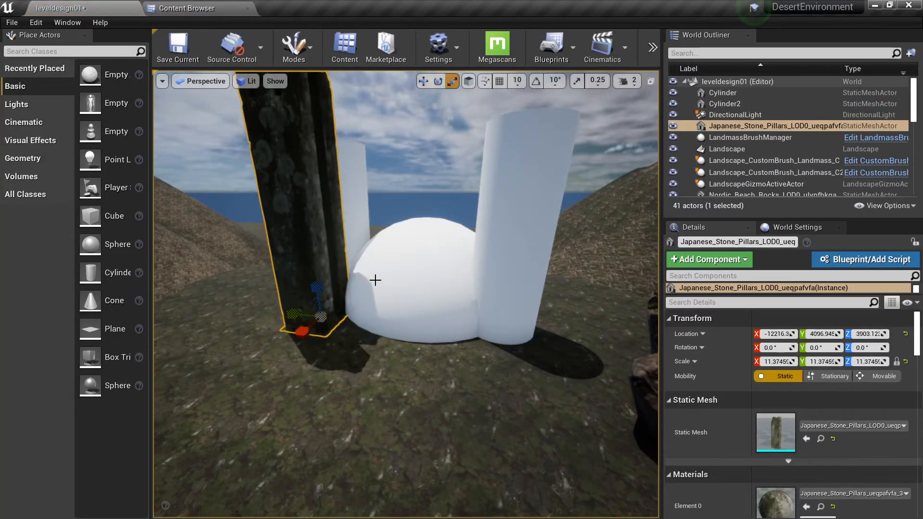
Delete the white placeholder dome and both white cylinder towers from the plateau top.
{"action": "left_click", "coordinate": [402, 274]}
{"action": "key", "text": "Delete"}
{"action": "left_click", "coordinate": [529, 247]}
{"action": "key", "text": "Delete"}
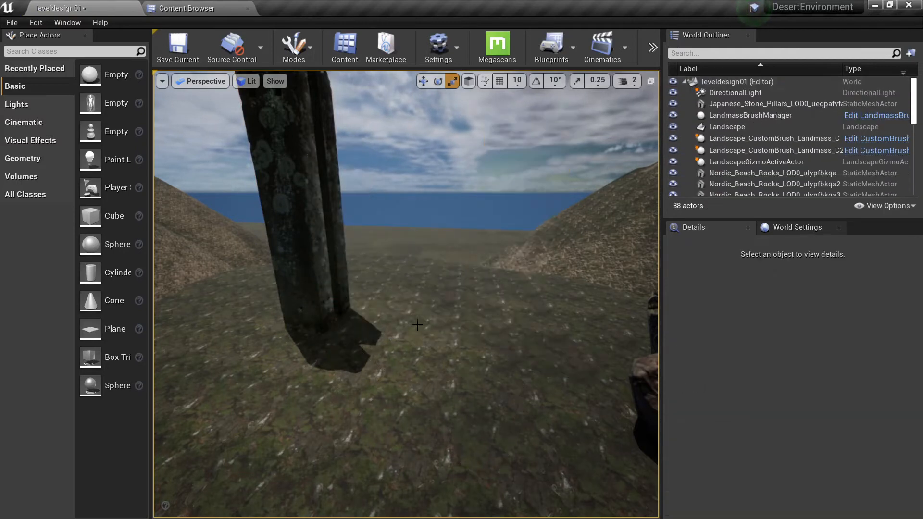
Turn the stone pillars to about 28.5° in Z and duplicate them across the plateau top to about X -12151, Y 2027, undoing the extra scaling.
{"action": "left_click", "coordinate": [310, 298]}
{"action": "key", "text": "e"}
{"action": "key", "text": "w"}
{"action": "left_click_drag", "start_coordinate": [316, 335], "coordinate": [518, 347]}
{"action": "right_click_drag", "start_coordinate": [469, 290], "coordinate": [450, 231]}
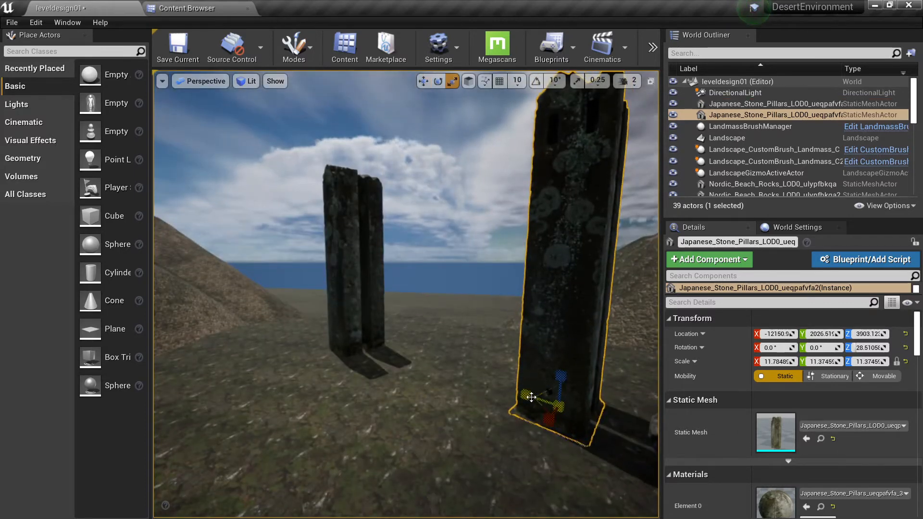
{"action": "key", "text": "ctrl+z"}
Duplicate the farther stone pillars turned to about -73.5° in Z, scale the copy down and place another copy beside the opposite pillars.
{"action": "left_click", "coordinate": [367, 336]}
{"action": "key", "text": "e"}
{"action": "left_click_drag", "start_coordinate": [367, 362], "coordinate": [413, 350], "text": "alt"}
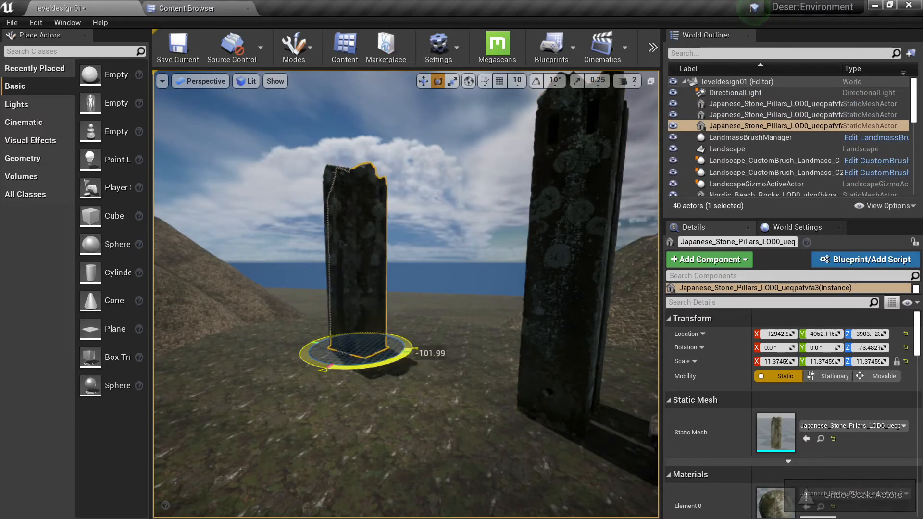
{"action": "key", "text": "r"}
{"action": "key", "text": "w"}
{"action": "left_click_drag", "start_coordinate": [357, 346], "coordinate": [486, 405]}
{"action": "key", "text": "Escape"}
Place Old_Tomb_LOD0_uexlag0fa from the Small_Props collection in front of the pillars and scale it uniformly to about 12.69.
{"action": "right_click_drag", "start_coordinate": [487, 405], "coordinate": [354, 261]}
{"action": "left_click", "coordinate": [186, 8]}
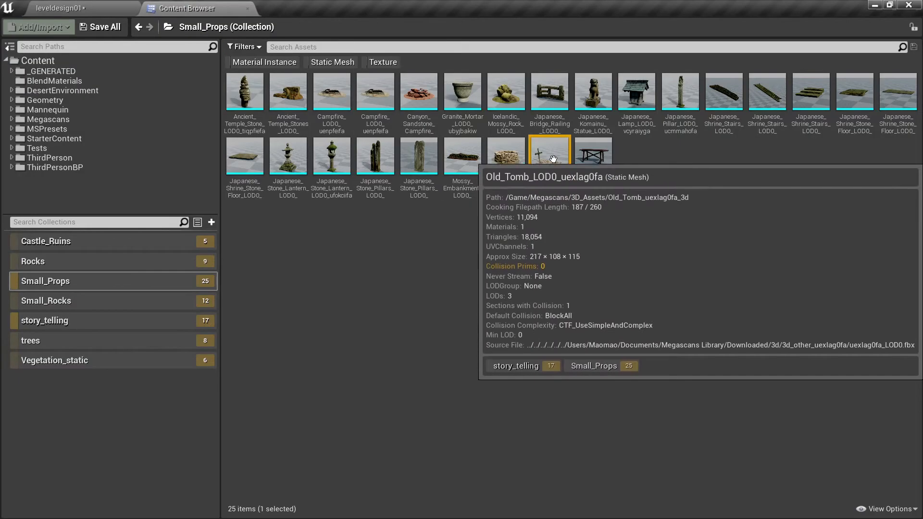
{"action": "left_click_drag", "start_coordinate": [531, 183], "coordinate": [431, 343]}
{"action": "key", "text": "r"}
{"action": "key", "text": "w"}
Move the old tomb between the stone pillars to about X -12235, Y 3231 and reselect it from the path's viewpoint.
{"action": "right_click_drag", "start_coordinate": [431, 342], "coordinate": [384, 479]}
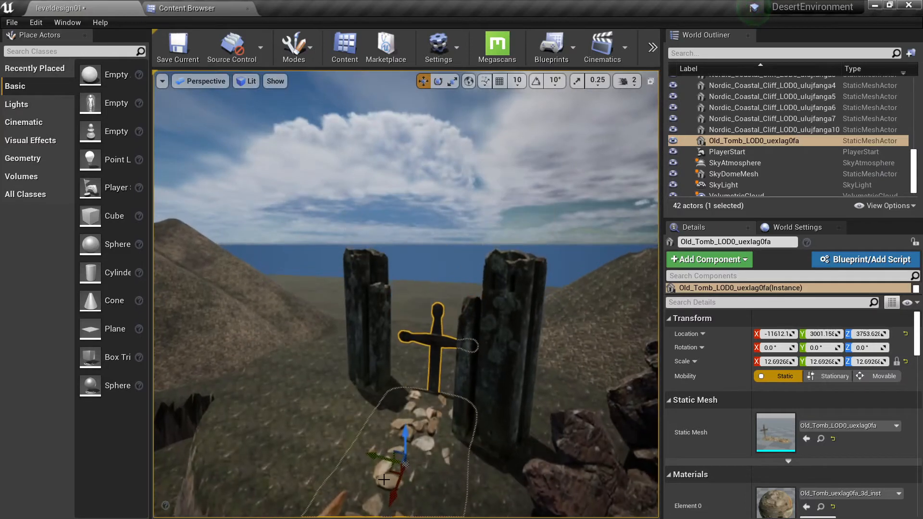
{"action": "left_click_drag", "start_coordinate": [392, 473], "coordinate": [391, 425]}
{"action": "key", "text": "Escape"}
{"action": "right_click_drag", "start_coordinate": [391, 424], "coordinate": [380, 365]}
{"action": "left_click", "coordinate": [461, 298]}
{"action": "left_click", "coordinate": [459, 300]}
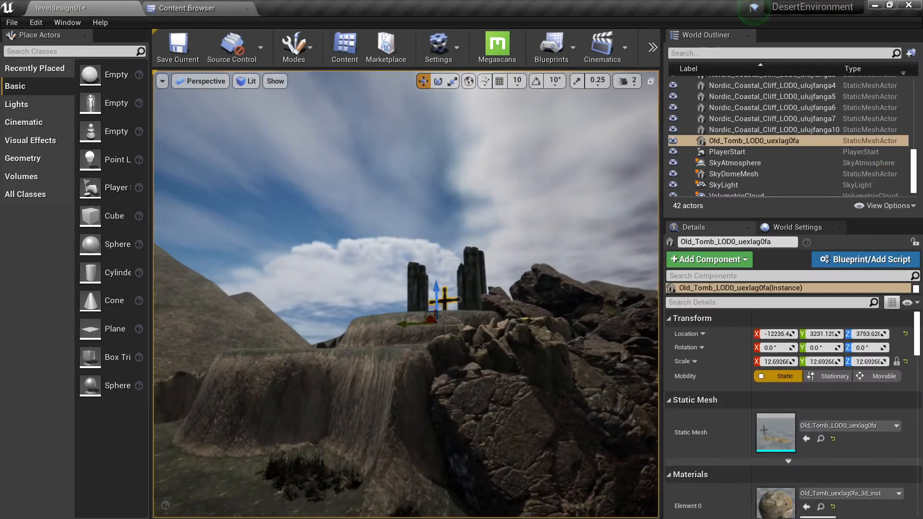
Place the Japanese Komainu statue from the Small_Props collection beside the plateau pillars and scale it uniformly to about 12.60.
{"action": "key", "text": "Escape"}
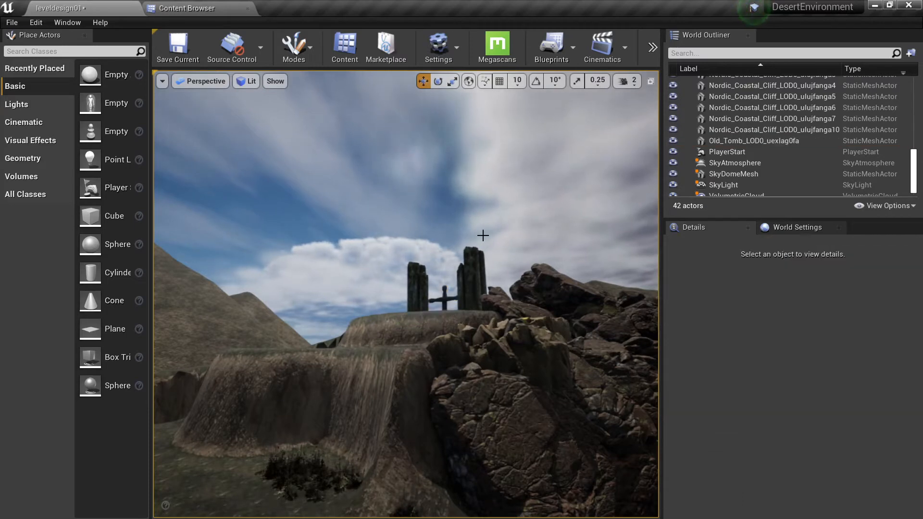
{"action": "left_click", "coordinate": [196, 5]}
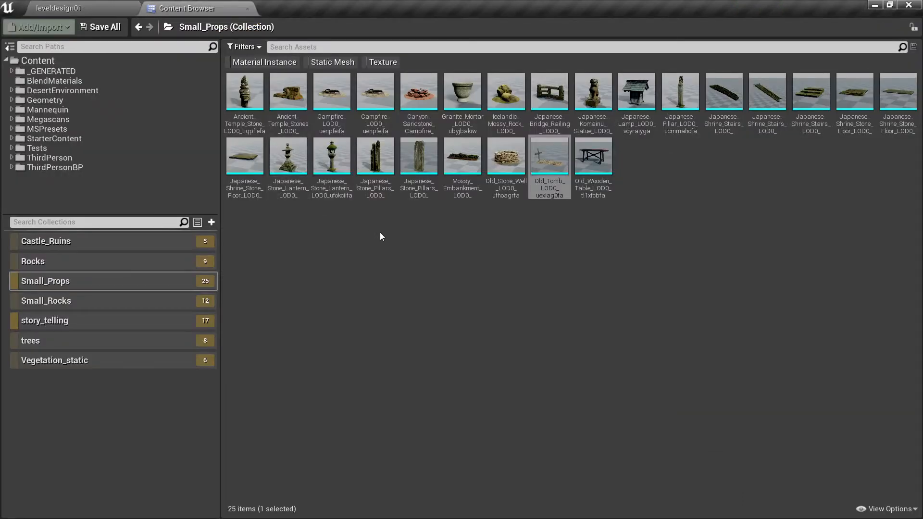
{"action": "left_click", "coordinate": [76, 5]}
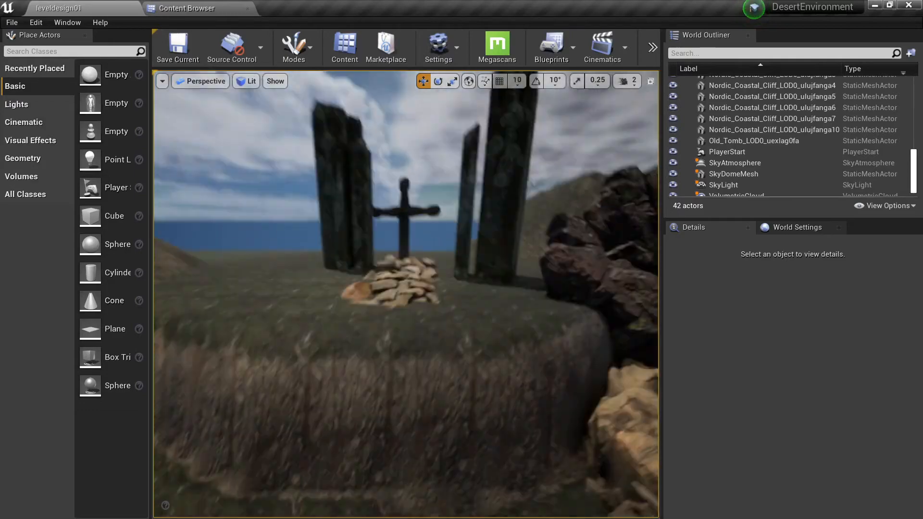
{"action": "right_click_drag", "start_coordinate": [405, 294], "coordinate": [469, 281]}
{"action": "left_click", "coordinate": [240, 4]}
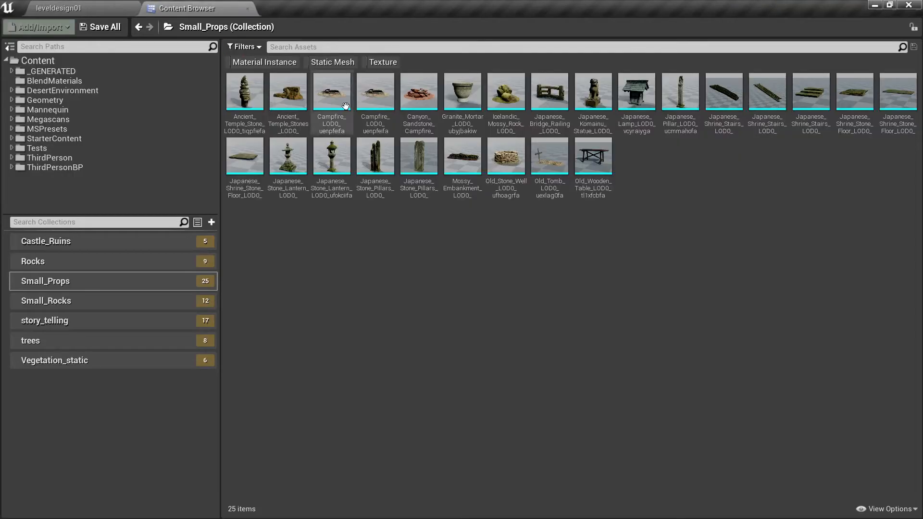
{"action": "left_click", "coordinate": [593, 92]}
{"action": "left_click_drag", "start_coordinate": [592, 93], "coordinate": [287, 313]}
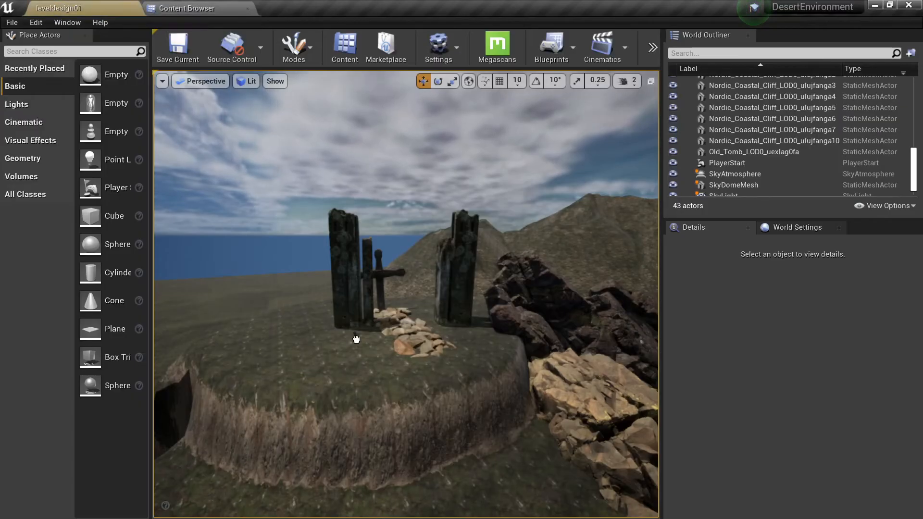
{"action": "left_click", "coordinate": [356, 339]}
{"action": "key", "text": "r"}
{"action": "left_click_drag", "start_coordinate": [355, 338], "coordinate": [365, 319]}
Turn the Komainu statue to about -86° in Z and move it beside the stone pillars.
{"action": "key", "text": "e"}
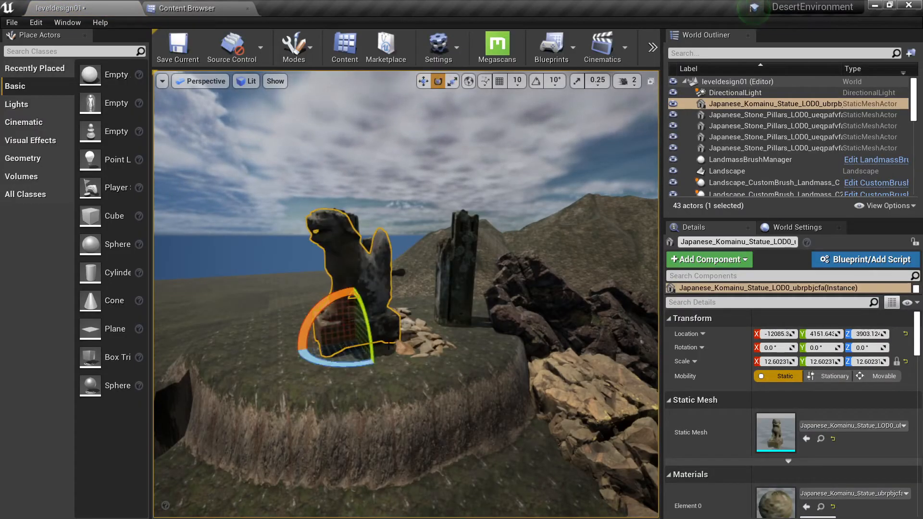
{"action": "left_click_drag", "start_coordinate": [362, 360], "coordinate": [288, 338]}
{"action": "left_click_drag", "start_coordinate": [295, 307], "coordinate": [295, 327]}
{"action": "key", "text": "Escape"}
{"action": "right_click_drag", "start_coordinate": [295, 327], "coordinate": [293, 274]}
{"action": "right_click_drag", "start_coordinate": [368, 308], "coordinate": [369, 287]}
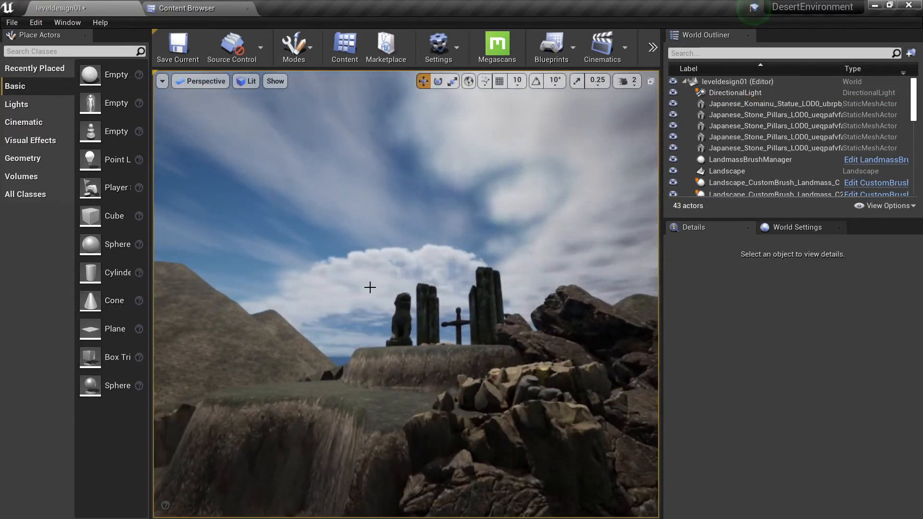
Move the Komainu statue between the stone pillars to about X -13023, Y 3208, and delete the old tomb.
{"action": "left_click", "coordinate": [393, 314]}
{"action": "right_click_drag", "start_coordinate": [393, 314], "coordinate": [423, 380]}
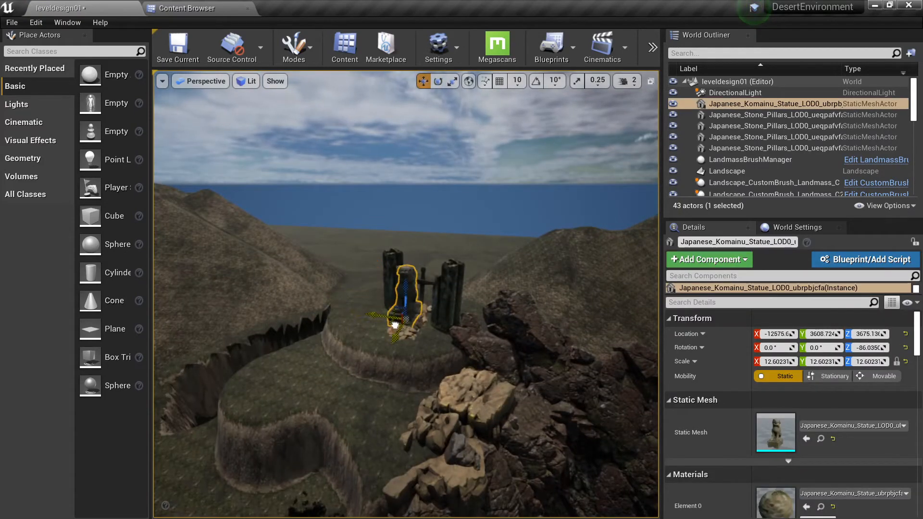
{"action": "left_click_drag", "start_coordinate": [404, 322], "coordinate": [406, 321]}
{"action": "key", "text": "Escape"}
{"action": "right_click_drag", "start_coordinate": [407, 322], "coordinate": [412, 370]}
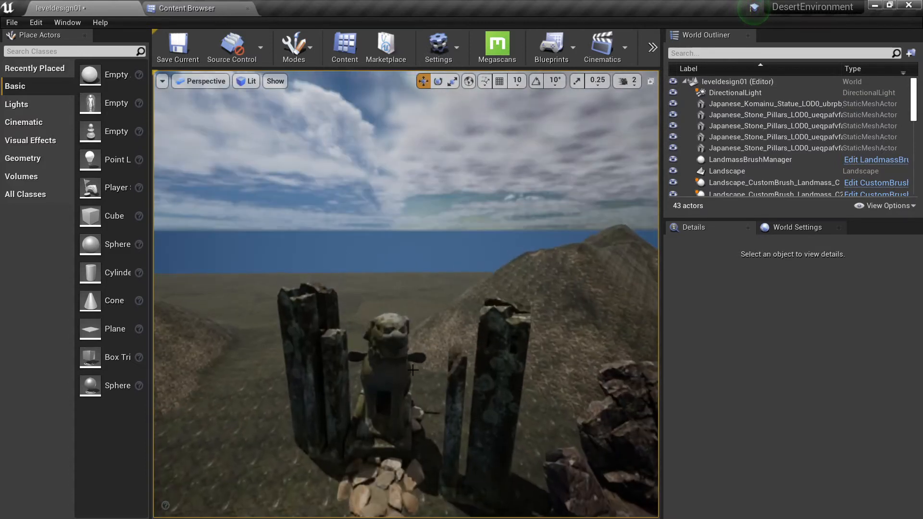
{"action": "left_click", "coordinate": [384, 478]}
{"action": "key", "text": "Delete"}
Turn the Komainu statue to about -38.35° in Z and adjust its position between the pillars.
{"action": "left_click", "coordinate": [406, 476]}
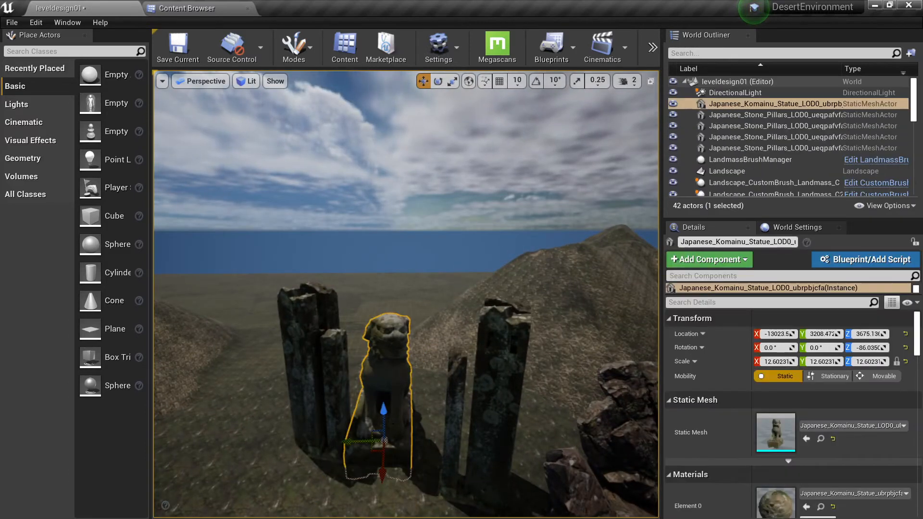
{"action": "key", "text": "e"}
{"action": "left_click_drag", "start_coordinate": [406, 476], "coordinate": [441, 460]}
{"action": "key", "text": "w"}
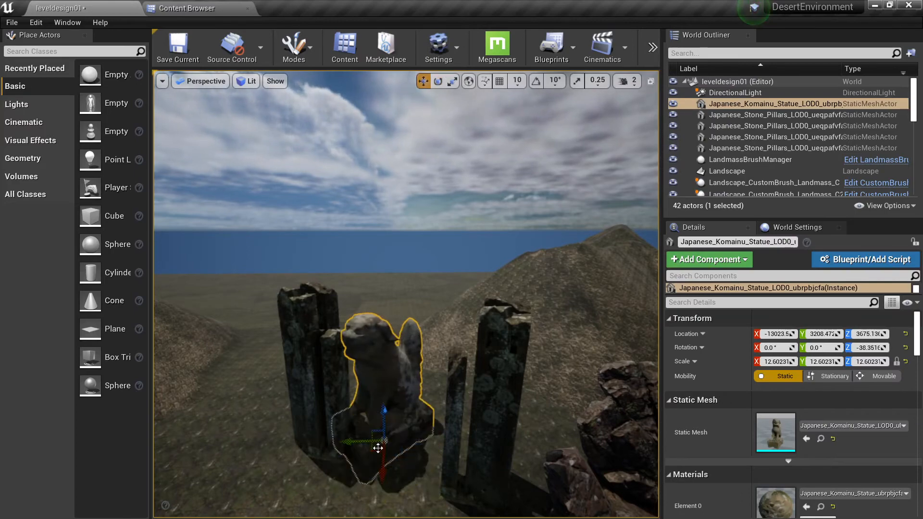
{"action": "left_click_drag", "start_coordinate": [377, 448], "coordinate": [404, 466]}
{"action": "key", "text": "Escape"}
{"action": "key", "text": "s"}
{"action": "right_click_drag", "start_coordinate": [403, 466], "coordinate": [389, 336]}
Duplicate the stone pillars nearest the cliff to about X -13821, Y 2027, and stretch the copy to about 22.50 in Z scale.
{"action": "left_click", "coordinate": [454, 305]}
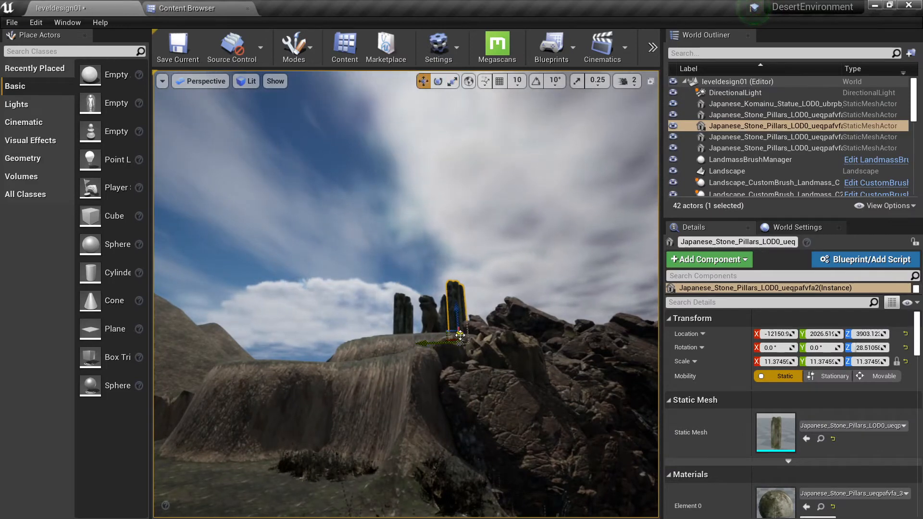
{"action": "left_click_drag", "start_coordinate": [460, 335], "coordinate": [461, 345], "text": "alt"}
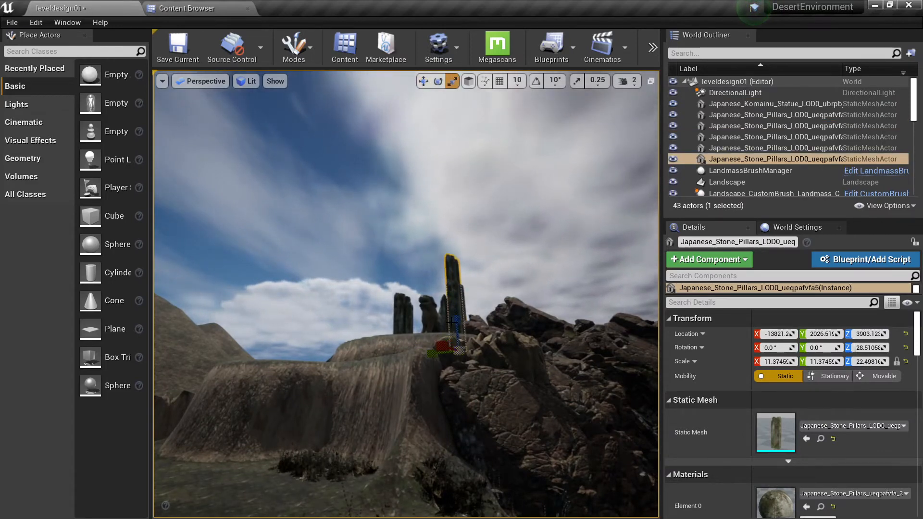
{"action": "key", "text": "Escape"}
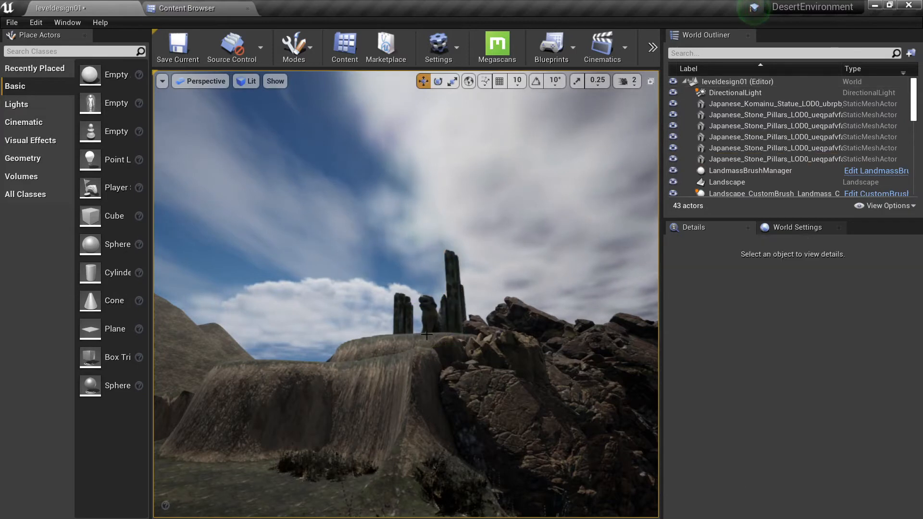
Duplicate stone pillars to about X -14376, Y 3620, and stretch the copy to about 16.38 in Y and 51.13 in Z scale.
{"action": "left_click", "coordinate": [403, 322]}
{"action": "left_click_drag", "start_coordinate": [394, 345], "coordinate": [398, 347], "text": "alt"}
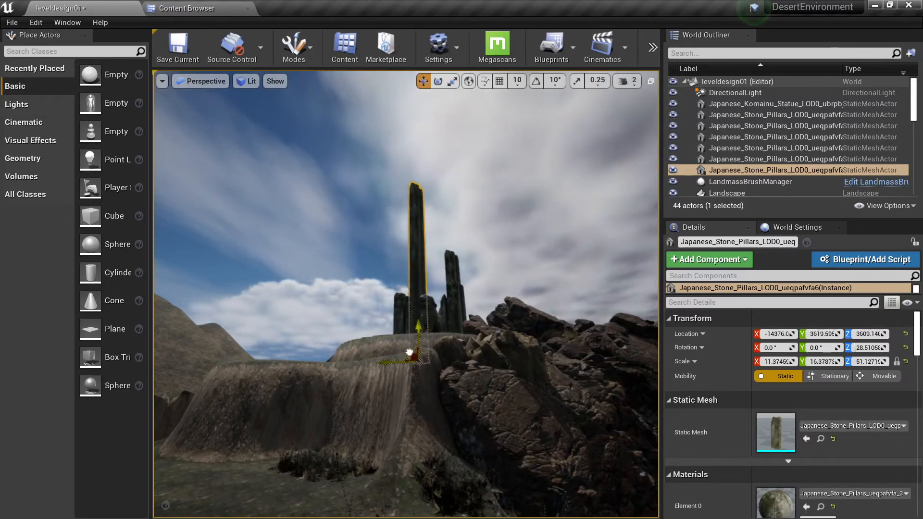
{"action": "key", "text": "Escape"}
{"action": "mouse_move", "coordinate": [410, 353]}
{"action": "right_mouse_down"}
{"action": "mouse_move", "coordinate": [331, 346]}
{"action": "mouse_move", "coordinate": [411, 399]}
{"action": "mouse_move", "coordinate": [409, 365]}
{"action": "right_mouse_up"}
{"action": "key", "text": "s"}
Delete the tallest stone pillars as seen from the path and undo the deletion.
{"action": "right_click_drag", "start_coordinate": [507, 299], "coordinate": [492, 287]}
{"action": "key", "text": "w"}
{"action": "left_click", "coordinate": [466, 272]}
{"action": "key", "text": "Delete"}
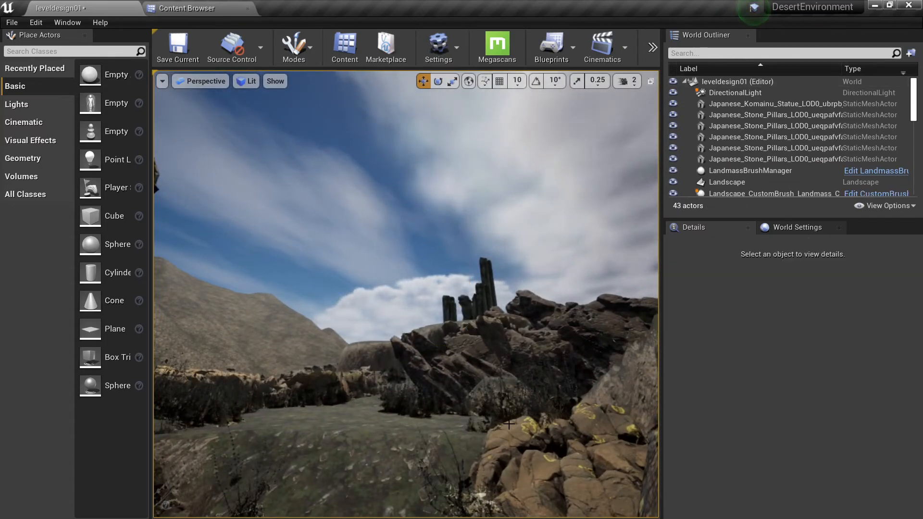
{"action": "key", "text": "ctrl+z"}
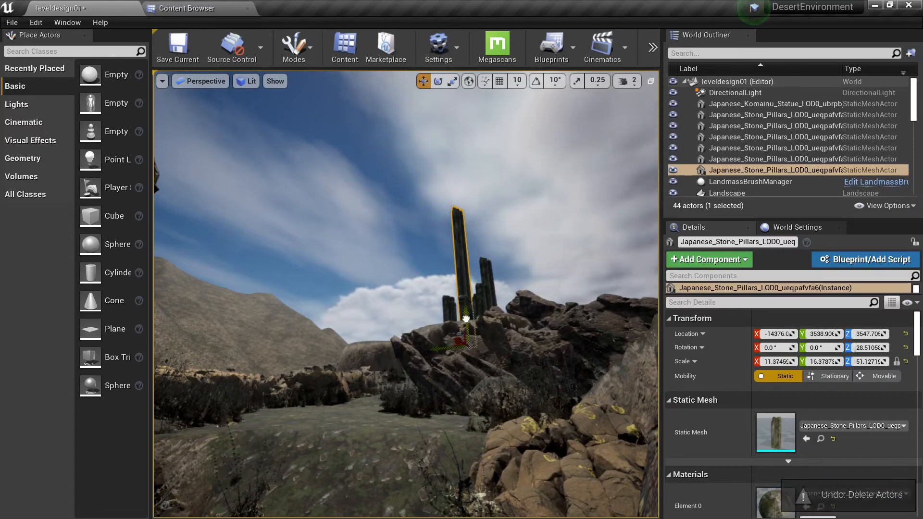
Lower the tallest stone pillars into the plateau and check the landmark from along the path.
{"action": "left_click_drag", "start_coordinate": [466, 319], "coordinate": [465, 354]}
{"action": "key", "text": "Escape"}
{"action": "key", "text": "s"}
{"action": "right_click_drag", "start_coordinate": [466, 353], "coordinate": [470, 413]}
{"action": "key", "text": "w"}
{"action": "key", "text": "ctrl+l"}
{"action": "key", "text": "s"}
{"action": "key", "text": "s"}
{"action": "key", "text": "w"}
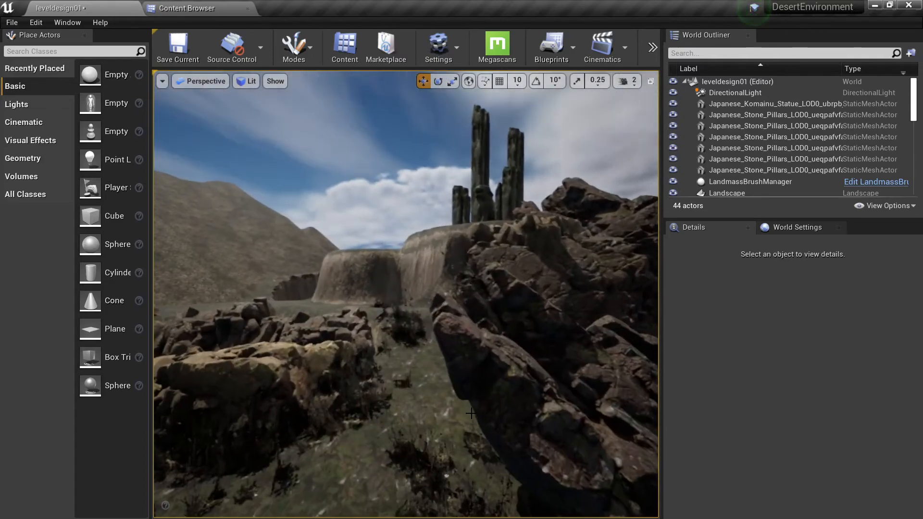
Duplicate the Nordic coastal cliff below the plateau and move the copy to about X -8504, Y 5, Z -901.
{"action": "key", "text": "e"}
{"action": "right_click_drag", "start_coordinate": [447, 309], "coordinate": [439, 336]}
{"action": "left_click", "coordinate": [468, 327]}
{"action": "key", "text": "q"}
{"action": "left_click_drag", "start_coordinate": [439, 336], "coordinate": [446, 387], "text": "alt"}
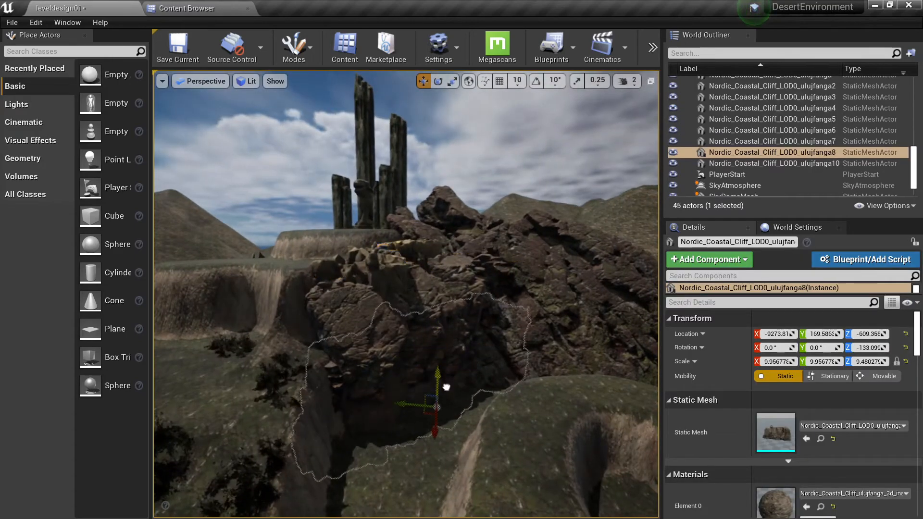
{"action": "left_click_drag", "start_coordinate": [426, 437], "coordinate": [434, 458]}
{"action": "right_click_drag", "start_coordinate": [434, 459], "coordinate": [399, 478]}
{"action": "key", "text": "s"}
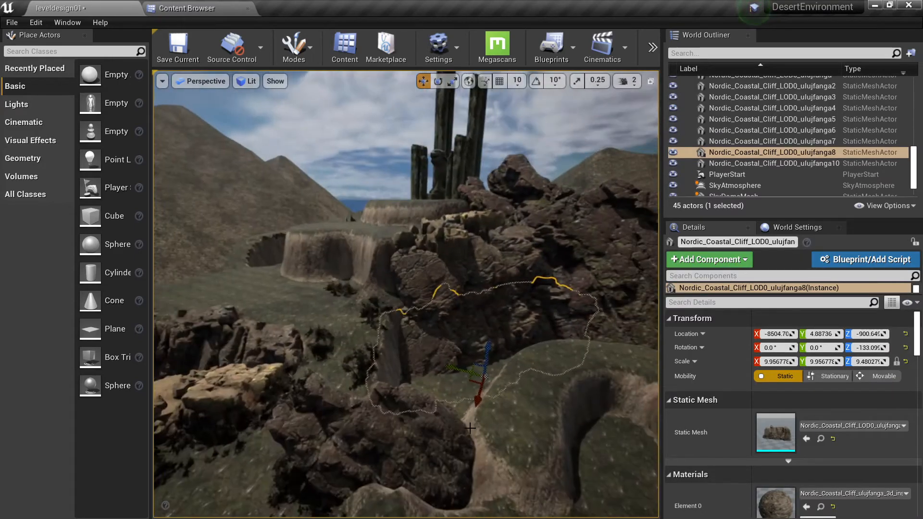
Duplicate the Nordic beach rocks beside the path to about X -5368, Y 3753, Z 1233, and turn the copy to about -17° in Z.
{"action": "key", "text": "e"}
{"action": "right_click_drag", "start_coordinate": [480, 385], "coordinate": [463, 418]}
{"action": "key", "text": "w"}
{"action": "key", "text": "w"}
{"action": "key", "text": "s"}
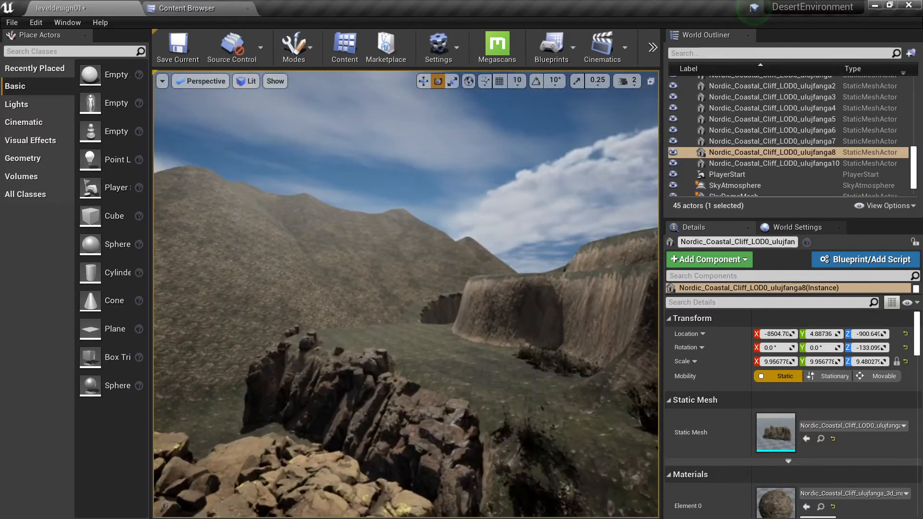
{"action": "right_click_drag", "start_coordinate": [360, 339], "coordinate": [365, 374]}
{"action": "left_click", "coordinate": [365, 374]}
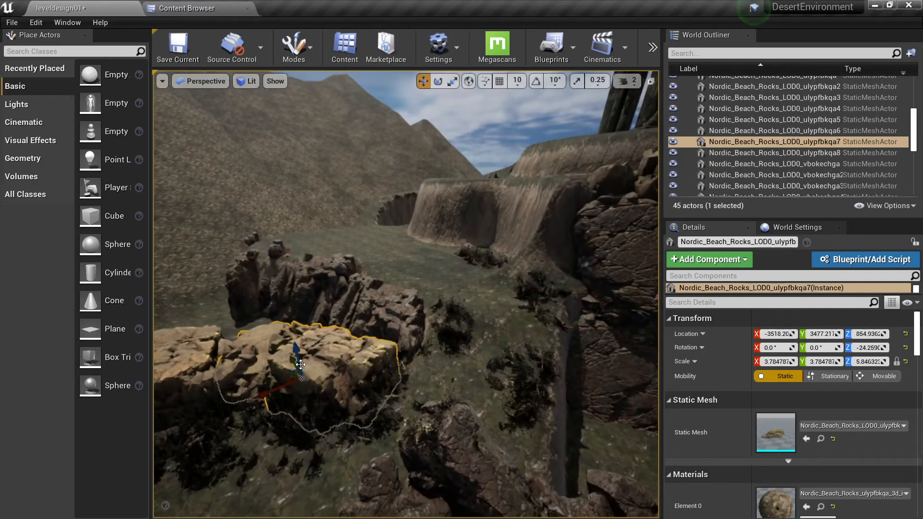
{"action": "left_click_drag", "start_coordinate": [300, 364], "coordinate": [283, 313], "text": "alt"}
{"action": "right_click_drag", "start_coordinate": [277, 309], "coordinate": [401, 377]}
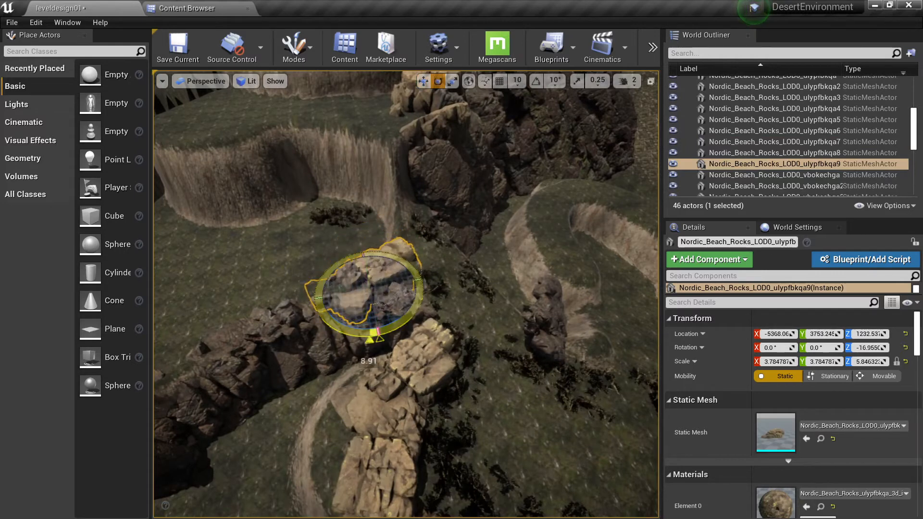
Duplicate the new beach rocks along the low cliff to about X -5364, Y 5180, and turn the copy to about -194° in Z.
{"action": "left_click_drag", "start_coordinate": [365, 297], "coordinate": [252, 278], "text": "alt"}
{"action": "key", "text": "e"}
{"action": "key", "text": "w"}
{"action": "right_click_drag", "start_coordinate": [251, 279], "coordinate": [357, 359]}
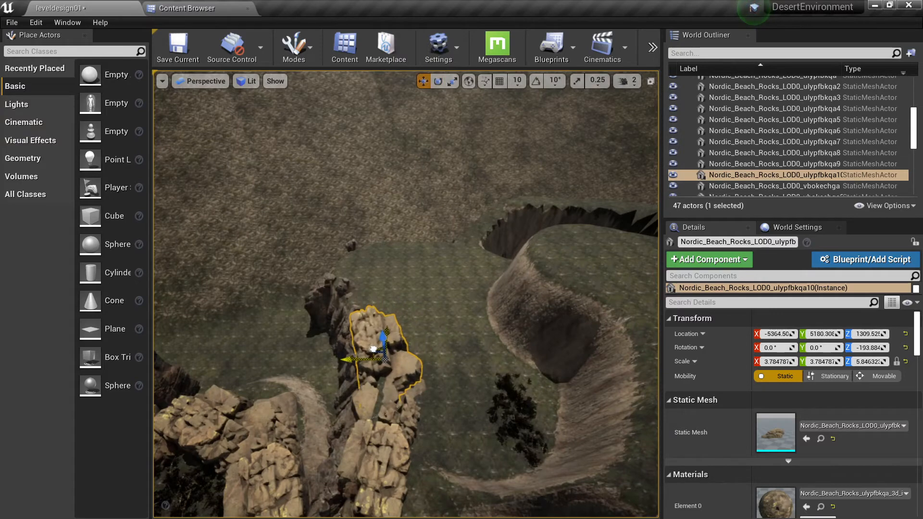
Extend the rock row with another beach rocks copy at about X -4902, Y 7042, turned to about -197° in Z.
{"action": "right_click_drag", "start_coordinate": [398, 409], "coordinate": [344, 260]}
{"action": "left_click_drag", "start_coordinate": [325, 277], "coordinate": [492, 297], "text": "alt"}
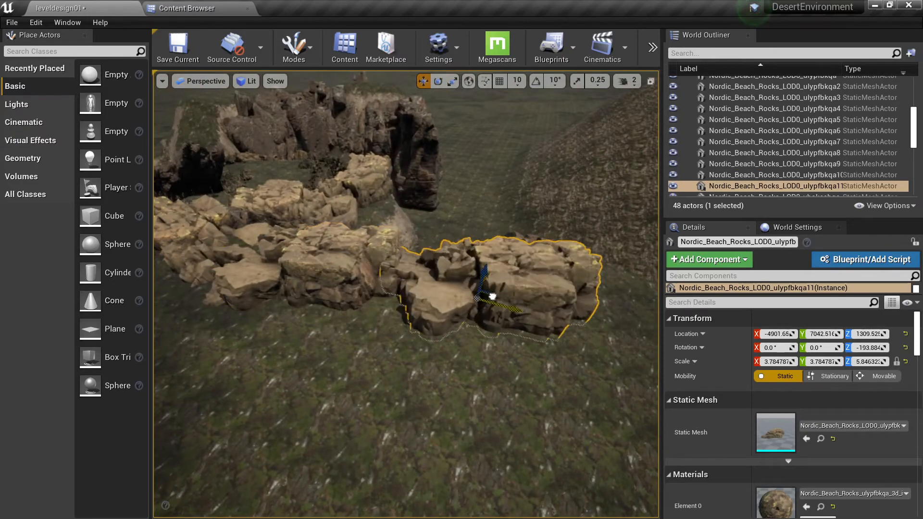
{"action": "right_click_drag", "start_coordinate": [492, 297], "coordinate": [577, 288]}
{"action": "right_click_drag", "start_coordinate": [463, 393], "coordinate": [460, 362]}
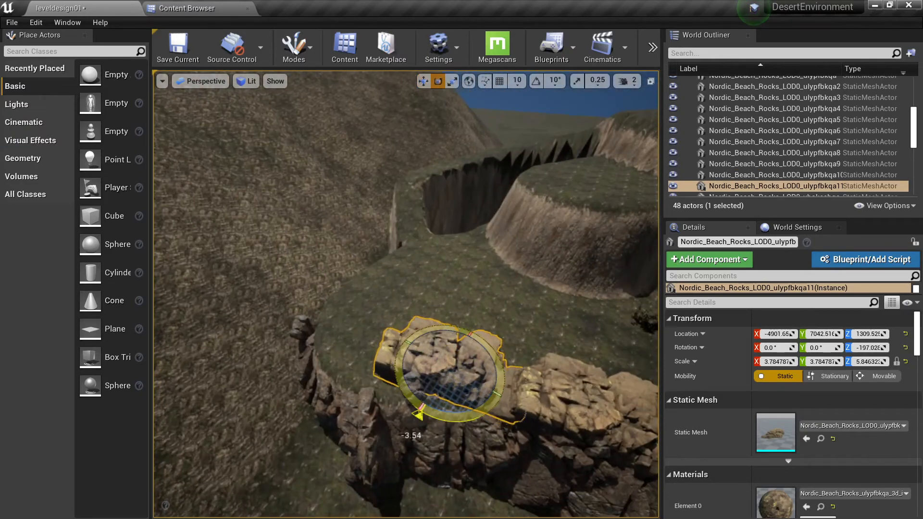
{"action": "left_click_drag", "start_coordinate": [428, 416], "coordinate": [432, 417]}
{"action": "key", "text": "Escape"}
Duplicate the small Nordic beach rocks at the cliff foot and move the copy beside the rock row to about X -5962, Y 4652.
{"action": "right_click_drag", "start_coordinate": [432, 336], "coordinate": [375, 288]}
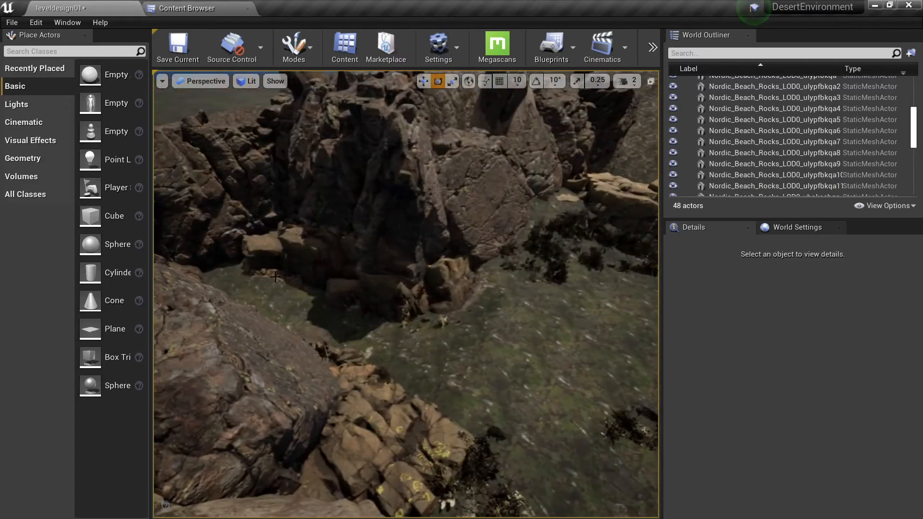
{"action": "left_click", "coordinate": [278, 279]}
{"action": "left_click_drag", "start_coordinate": [255, 263], "coordinate": [293, 290], "text": "alt"}
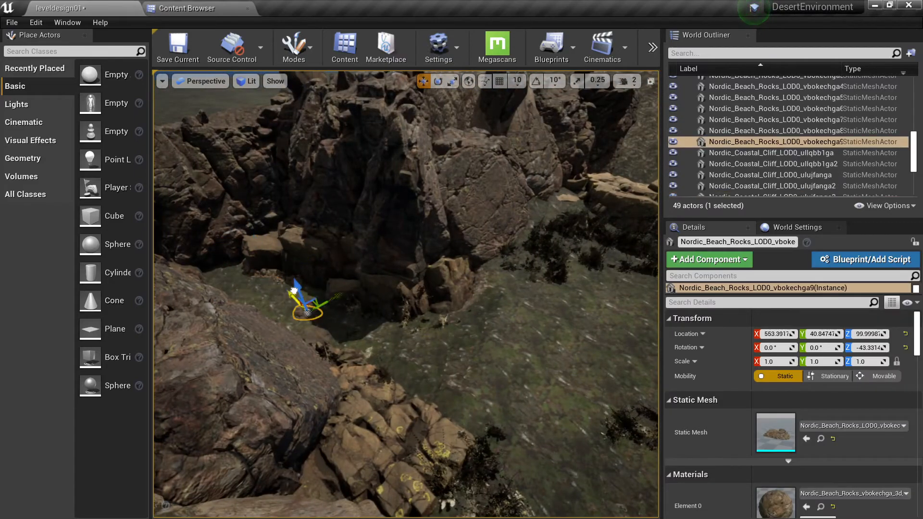
{"action": "right_click_drag", "start_coordinate": [259, 394], "coordinate": [306, 434]}
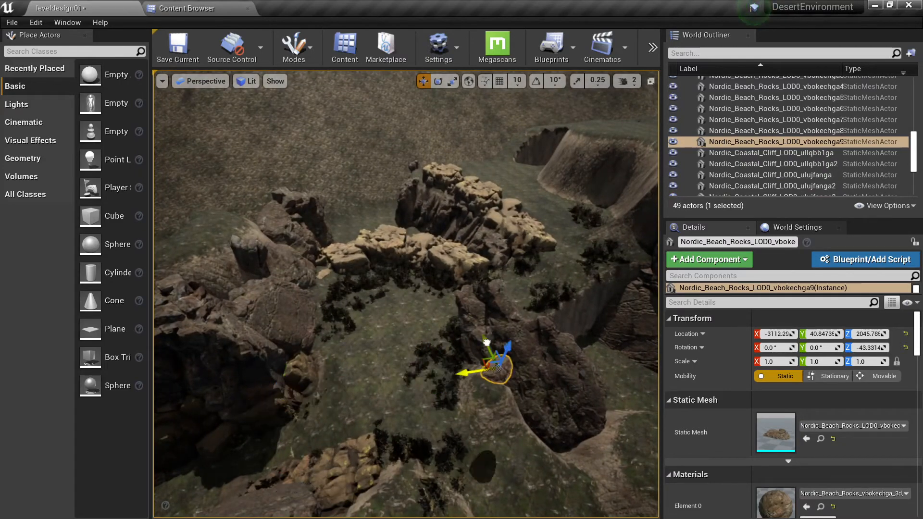
{"action": "left_click_drag", "start_coordinate": [625, 348], "coordinate": [653, 344]}
{"action": "right_click_drag", "start_coordinate": [408, 336], "coordinate": [464, 346]}
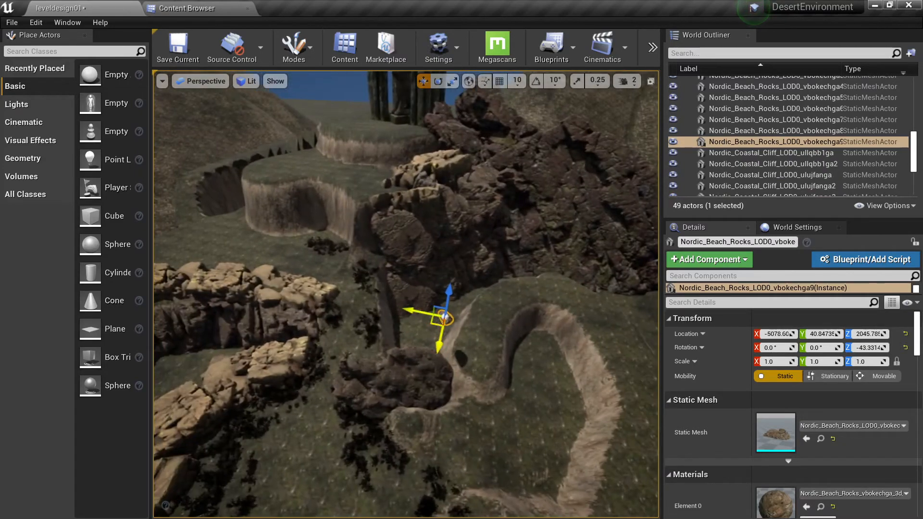
{"action": "left_click_drag", "start_coordinate": [239, 268], "coordinate": [252, 283]}
{"action": "right_click_drag", "start_coordinate": [355, 396], "coordinate": [332, 409]}
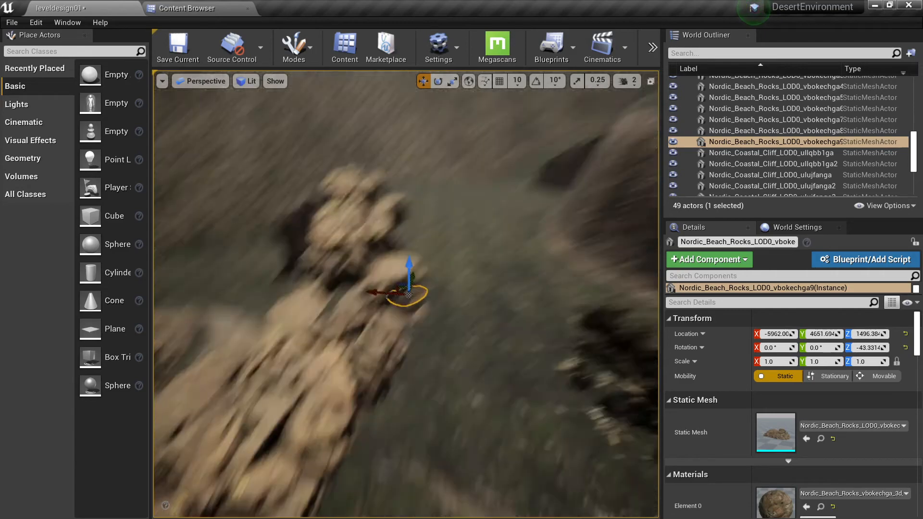
Lower the small beach rocks to about Z 1379, scale them uniformly to about 2.41 and move them to about X -6086, Y 4427.
{"action": "right_click_drag", "start_coordinate": [406, 294], "coordinate": [396, 304]}
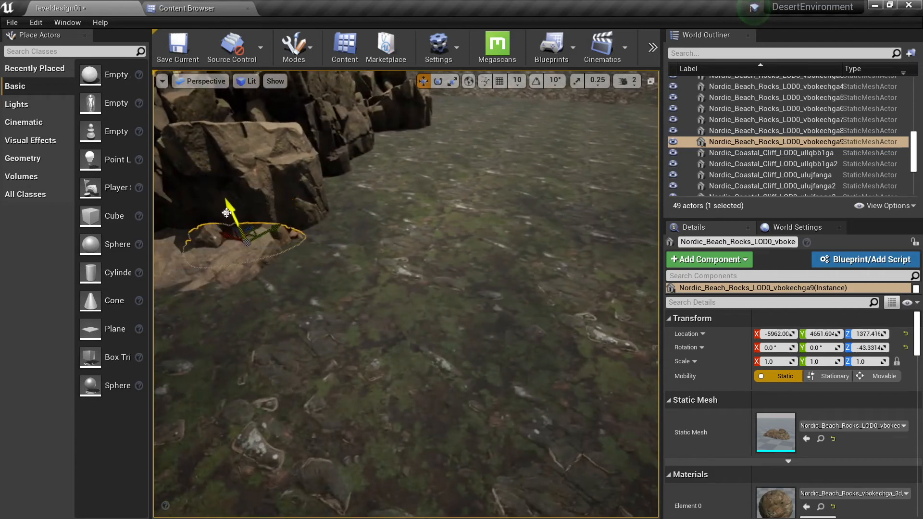
{"action": "left_click_drag", "start_coordinate": [226, 213], "coordinate": [225, 211]}
{"action": "right_click_drag", "start_coordinate": [226, 210], "coordinate": [223, 254]}
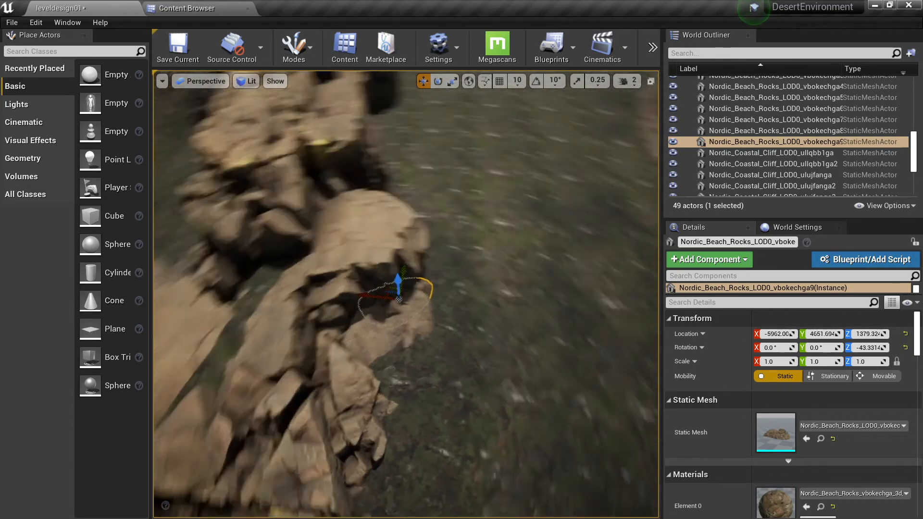
{"action": "right_click_drag", "start_coordinate": [346, 298], "coordinate": [361, 299]}
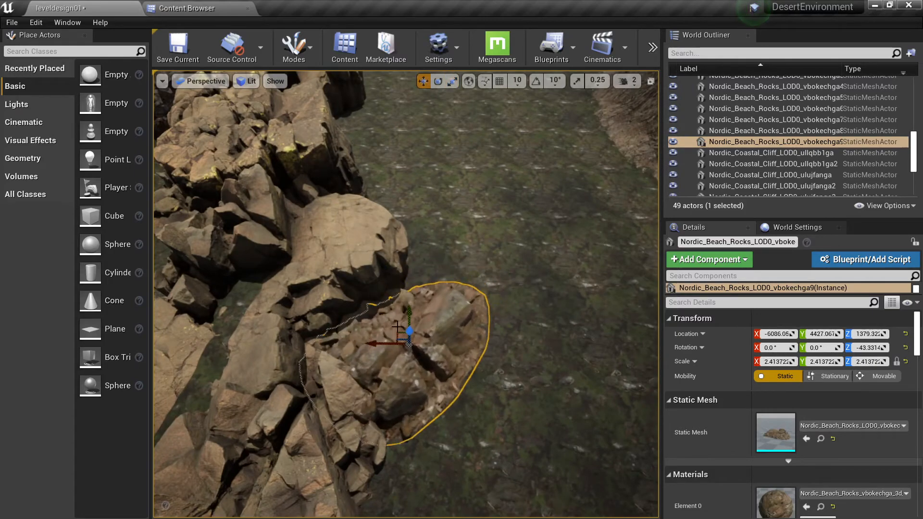
{"action": "left_click", "coordinate": [404, 318]}
{"action": "right_click_drag", "start_coordinate": [397, 327], "coordinate": [408, 269]}
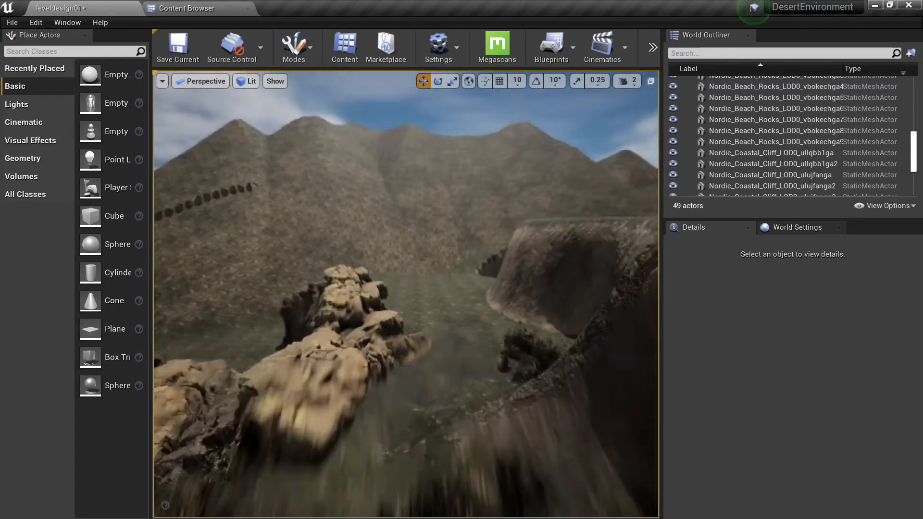
Duplicate the small beach rocks to the lower end of the cliff row at about X -4927, Y 2515, and tilt the copy to about -19° in Y.
{"action": "right_click_drag", "start_coordinate": [466, 245], "coordinate": [344, 219]}
{"action": "left_click", "coordinate": [466, 245]}
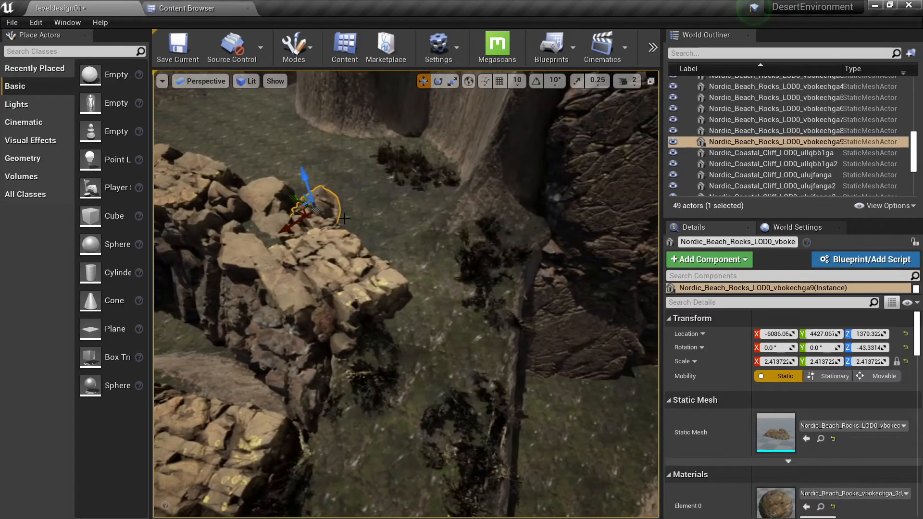
{"action": "left_click_drag", "start_coordinate": [294, 198], "coordinate": [386, 257], "text": "alt"}
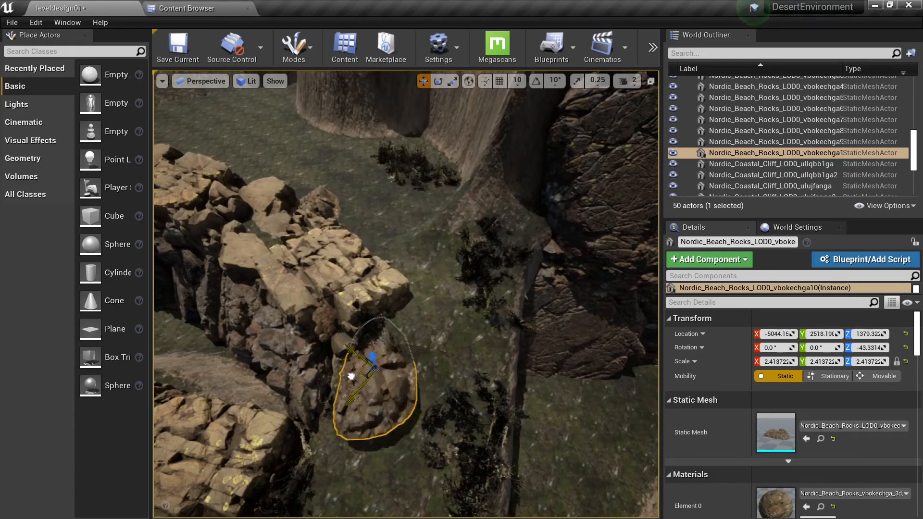
{"action": "left_click_drag", "start_coordinate": [351, 377], "coordinate": [336, 393]}
{"action": "right_click_drag", "start_coordinate": [336, 393], "coordinate": [360, 356]}
{"action": "key", "text": "e"}
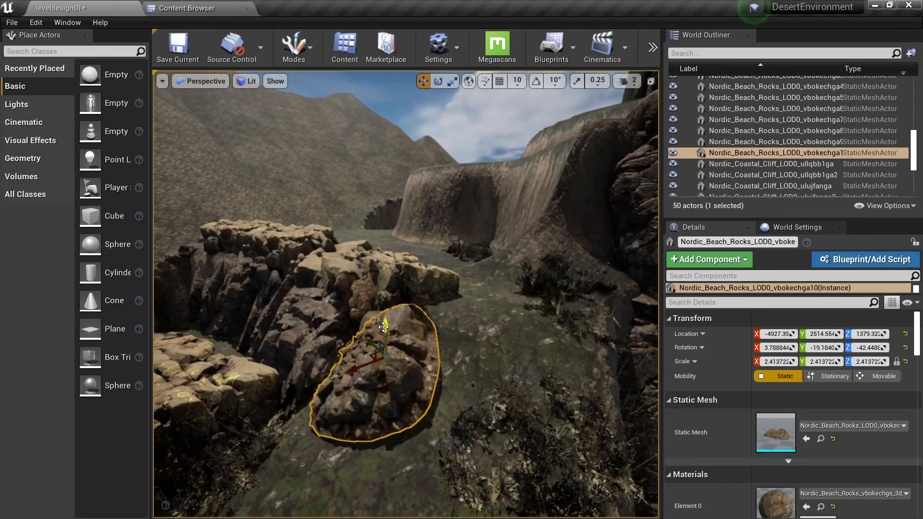
Lower the rock copy to about Z 1283, turn it to about -31° in Z and move it to about X -4858, Y 2623.
{"action": "left_click_drag", "start_coordinate": [390, 340], "coordinate": [389, 344]}
{"action": "key", "text": "Escape"}
{"action": "right_click_drag", "start_coordinate": [390, 344], "coordinate": [439, 427]}
{"action": "left_click", "coordinate": [439, 427]}
{"action": "key", "text": "e"}
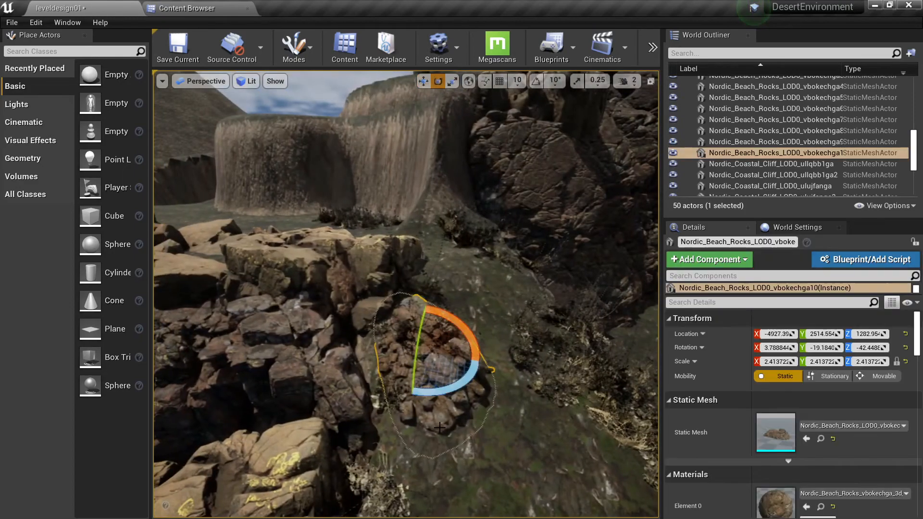
{"action": "left_click_drag", "start_coordinate": [412, 354], "coordinate": [392, 360]}
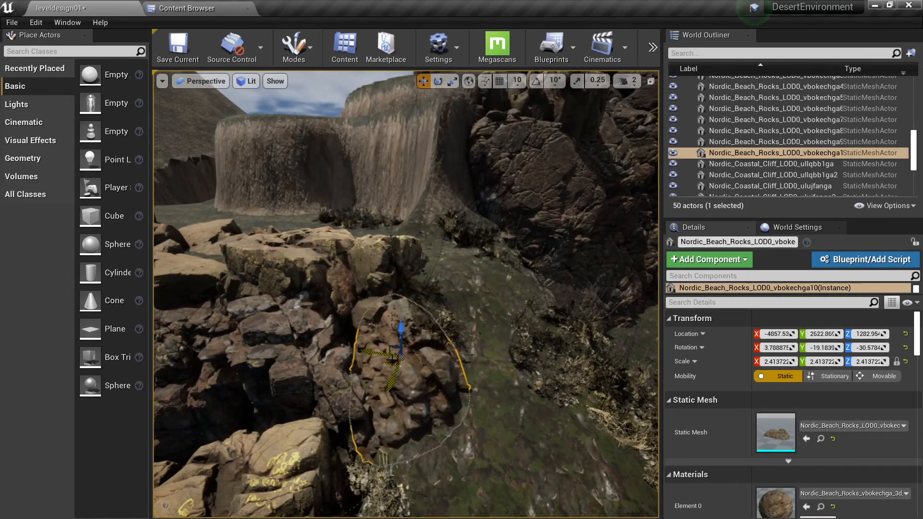
Duplicate the small beach rocks farther along the cliff foot to about X -4345, Y 2623, Z 1141, turned to about -210° in Z.
{"action": "right_click_drag", "start_coordinate": [392, 361], "coordinate": [451, 319]}
{"action": "left_click_drag", "start_coordinate": [451, 319], "coordinate": [413, 366], "text": "alt"}
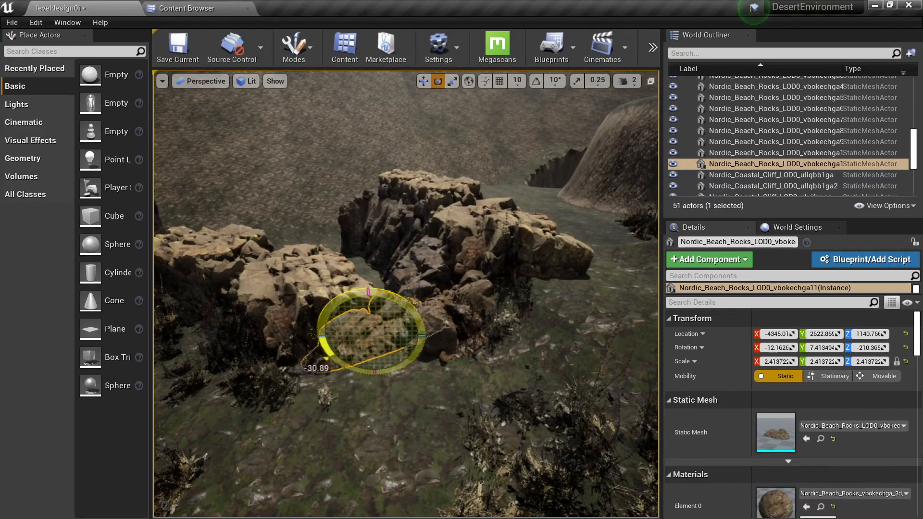
{"action": "left_click_drag", "start_coordinate": [327, 358], "coordinate": [329, 359]}
{"action": "key", "text": "w"}
Move the newest rock copy to about X -4271, Y 2419 and tilt it to about -6° in X and 11° in Y.
{"action": "right_click_drag", "start_coordinate": [330, 360], "coordinate": [534, 231]}
{"action": "key", "text": "Escape"}
{"action": "left_click", "coordinate": [271, 332]}
{"action": "key", "text": "e"}
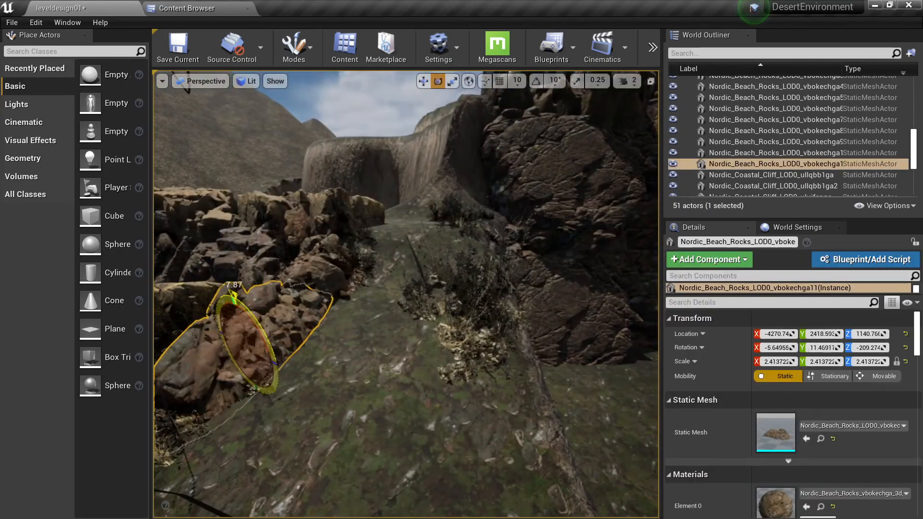
{"action": "left_click_drag", "start_coordinate": [234, 298], "coordinate": [236, 300]}
{"action": "key", "text": "Escape"}
Play-test the level in full screen from the canyon floor, running out of the canyon toward the stone pillars.
{"action": "right_click_drag", "start_coordinate": [406, 293], "coordinate": [480, 327]}
{"action": "right_click", "coordinate": [379, 436]}
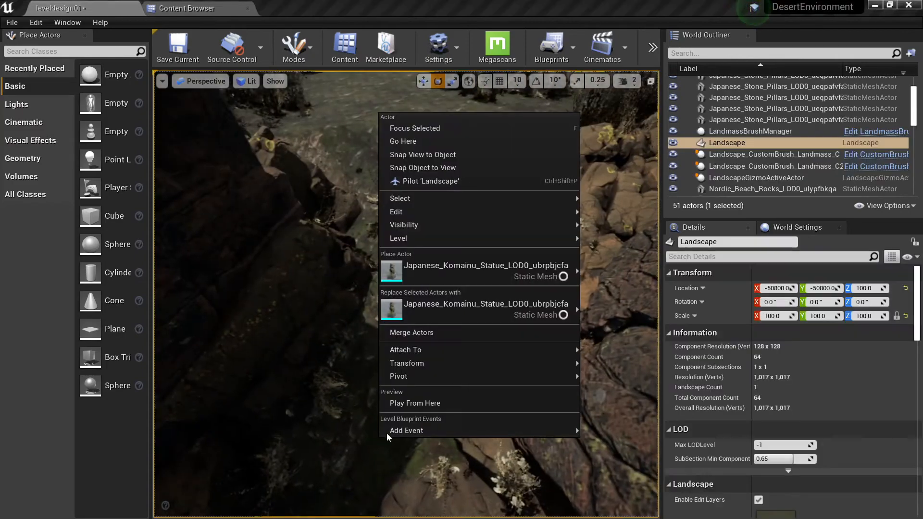
{"action": "left_click", "coordinate": [414, 403]}
{"action": "key", "text": "F11"}
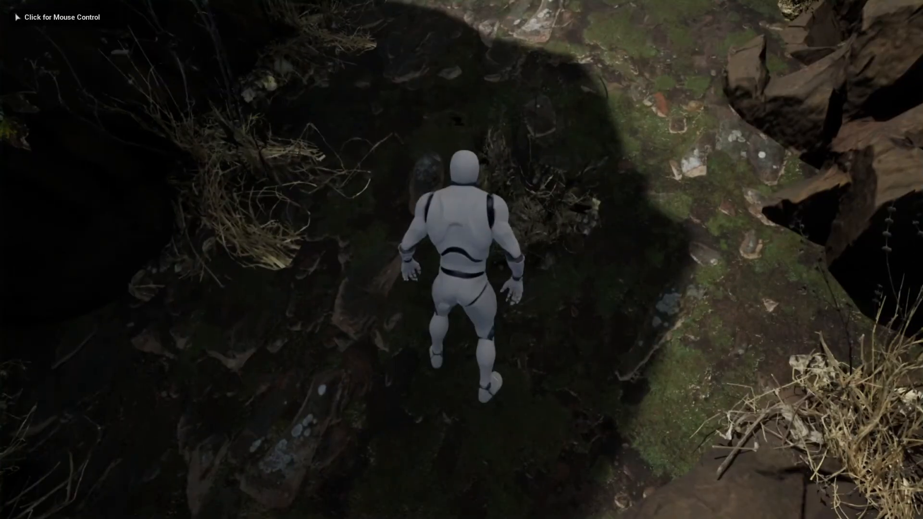
{"action": "left_click", "coordinate": [403, 411]}
{"action": "key", "text": "w"}
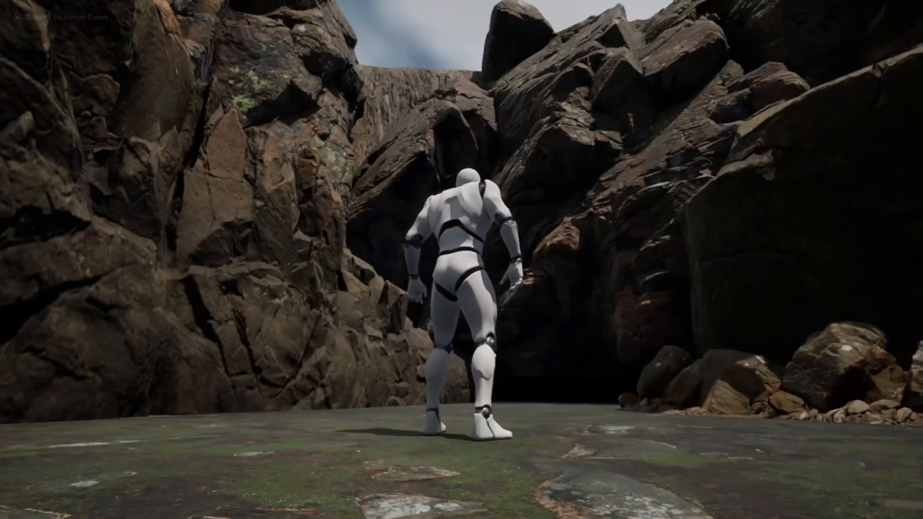
{"action": "key", "text": "w"}
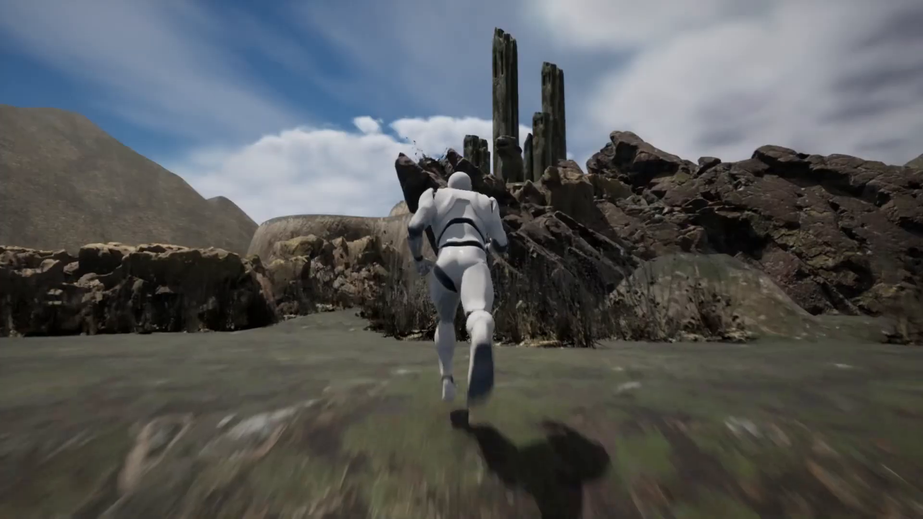
{"action": "key", "text": "a"}
{"action": "key", "text": "w"}
{"action": "key", "text": "d"}
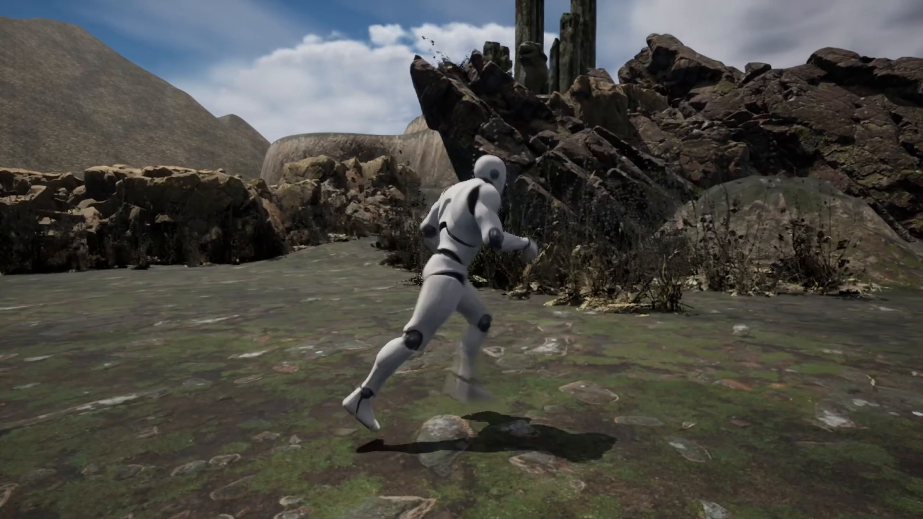
{"action": "key", "text": "w"}
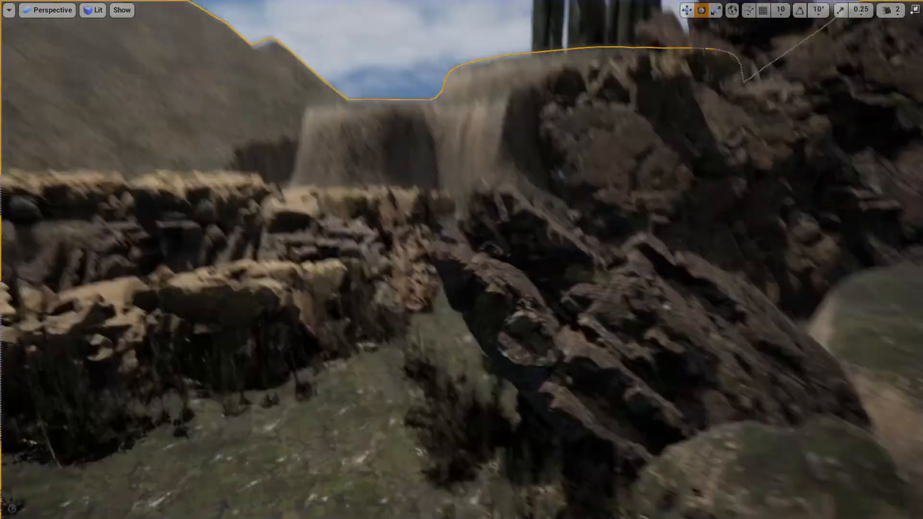
Move the large dark cliff slab beside the path away from the beach rocks and adjust its rotation.
{"action": "right_click_drag", "start_coordinate": [461, 259], "coordinate": [461, 336]}
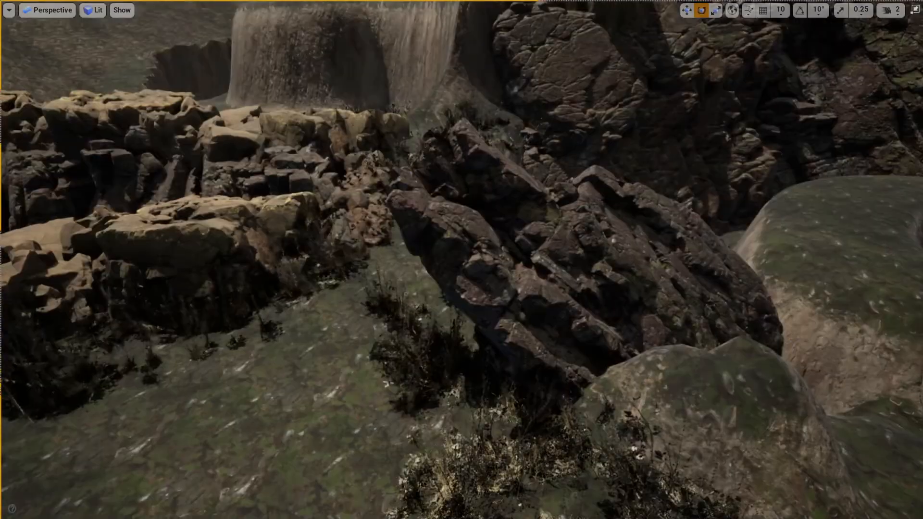
{"action": "left_click", "coordinate": [577, 336]}
{"action": "mouse_move", "coordinate": [577, 336]}
{"action": "right_mouse_down"}
{"action": "mouse_move", "coordinate": [577, 423]}
{"action": "mouse_move", "coordinate": [576, 336]}
{"action": "right_mouse_up"}
{"action": "key", "text": "w"}
{"action": "left_click_drag", "start_coordinate": [564, 433], "coordinate": [671, 456]}
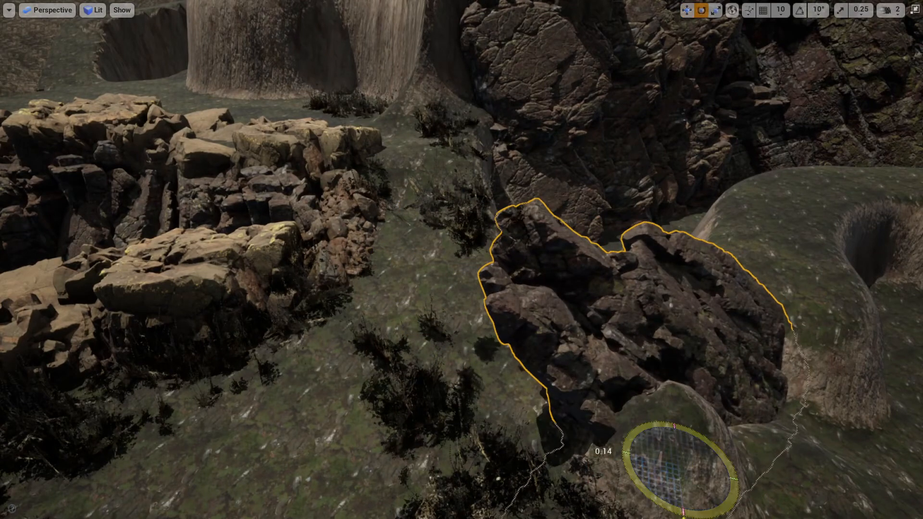
{"action": "left_click_drag", "start_coordinate": [682, 513], "coordinate": [644, 496]}
{"action": "key", "text": "g"}
Examine how the dark cliff slab frames the stone pillars when seen from the canyon exit.
{"action": "right_click_drag", "start_coordinate": [461, 260], "coordinate": [461, 159]}
{"action": "key", "text": "s"}
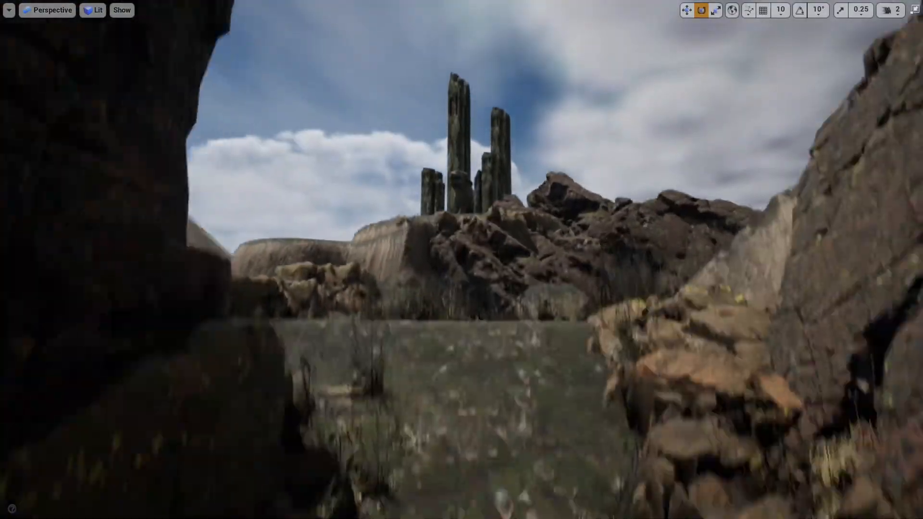
{"action": "key", "text": "e"}
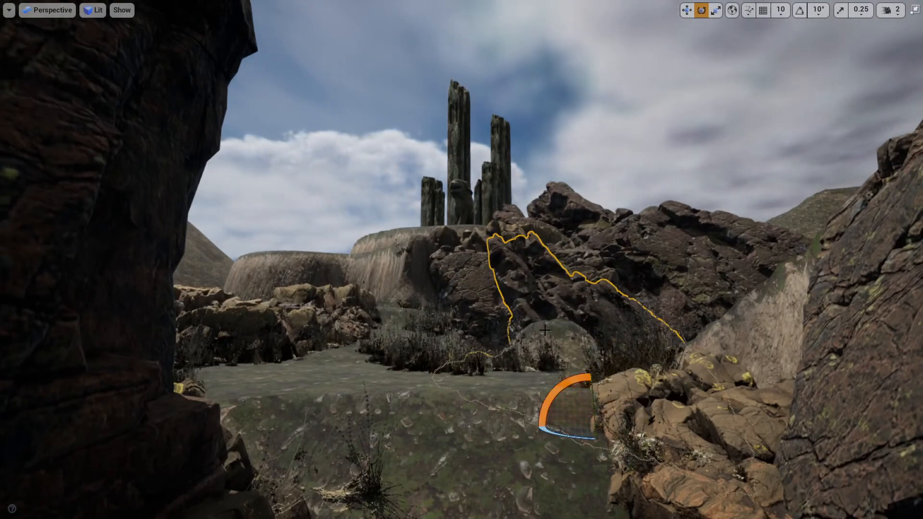
{"action": "key", "text": "g"}
{"action": "key", "text": "e"}
{"action": "right_click_drag", "start_coordinate": [593, 375], "coordinate": [564, 417]}
{"action": "key", "text": "q"}
{"action": "key", "text": "w"}
Play-test from the slope at the canyon exit, running across the open ground toward the pillars and the rock row.
{"action": "right_click", "coordinate": [565, 418]}
{"action": "left_click", "coordinate": [604, 383]}
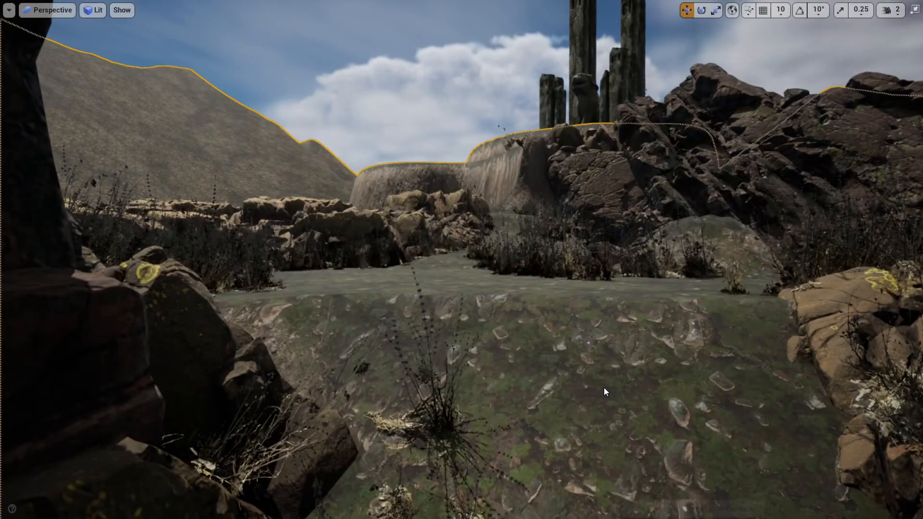
{"action": "key", "text": "w"}
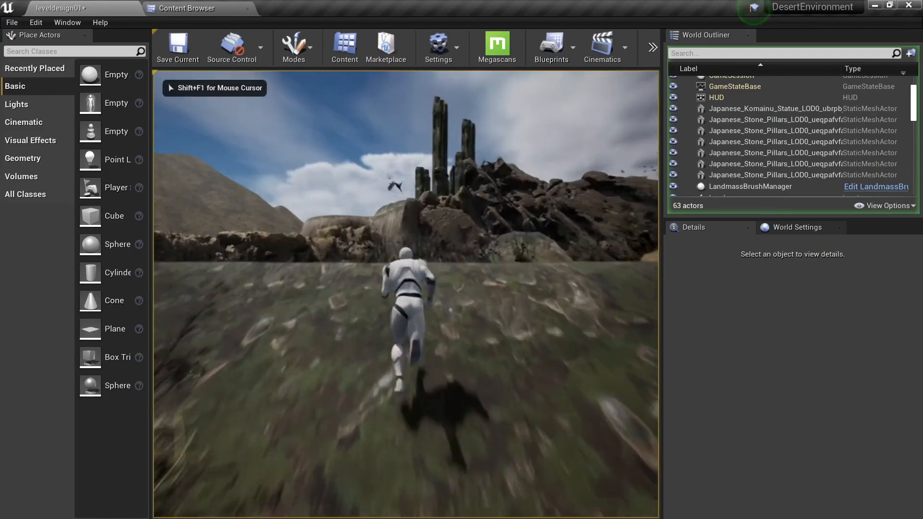
{"action": "key", "text": "d"}
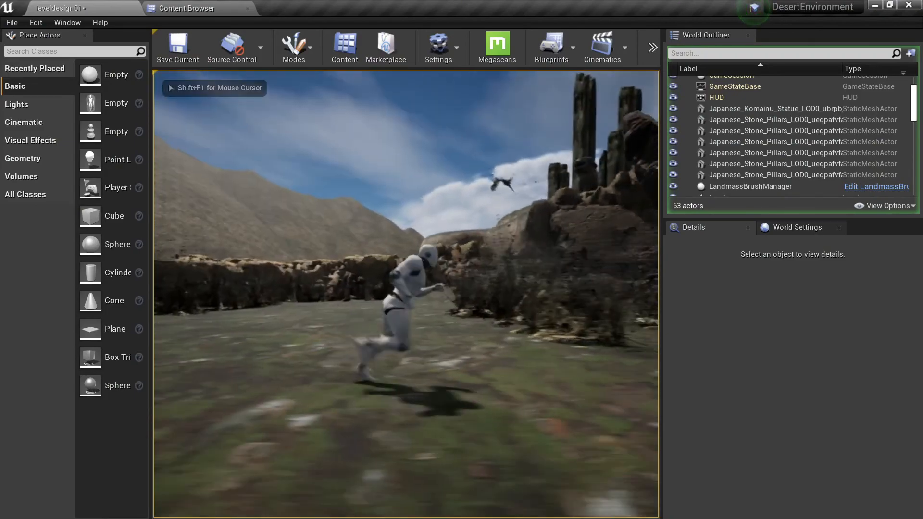
{"action": "key", "text": "s"}
{"action": "key", "text": "a"}
{"action": "key", "text": "Escape"}
Switch to foliage editing and erase some dry plants from the path between the beach rocks and the cliff slab.
{"action": "right_click_drag", "start_coordinate": [414, 326], "coordinate": [345, 303]}
{"action": "left_click", "coordinate": [414, 326]}
{"action": "left_click", "coordinate": [297, 57]}
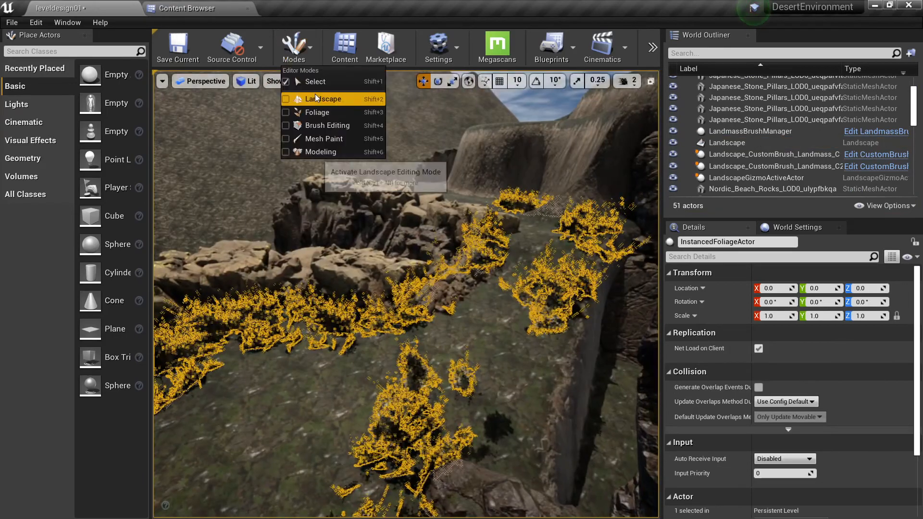
{"action": "left_click", "coordinate": [315, 94]}
{"action": "left_click", "coordinate": [303, 51]}
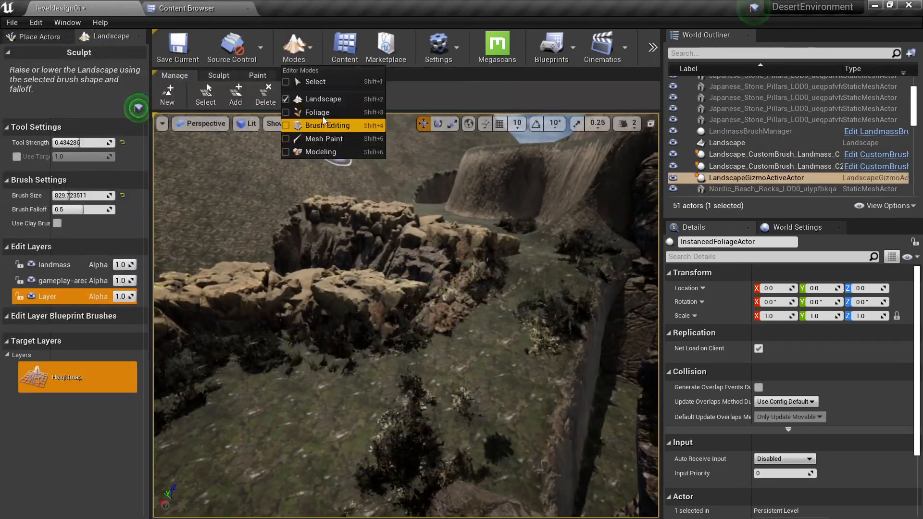
{"action": "left_click", "coordinate": [323, 111]}
{"action": "mouse_move", "coordinate": [416, 276]}
{"action": "right_mouse_down"}
{"action": "mouse_move", "coordinate": [432, 327]}
{"action": "mouse_move", "coordinate": [456, 336]}
{"action": "mouse_move", "coordinate": [433, 329]}
{"action": "right_mouse_up"}
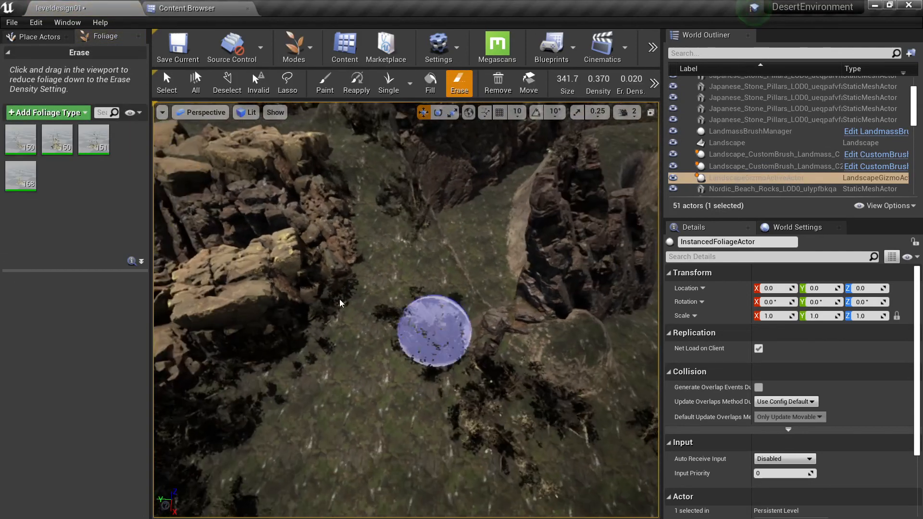
{"action": "key", "text": "shift"}
{"action": "mouse_move", "coordinate": [421, 269]}
{"action": "left_mouse_down", "text": "shift"}
{"action": "mouse_move", "coordinate": [422, 328]}
{"action": "mouse_move", "coordinate": [373, 265]}
{"action": "left_mouse_up", "text": "shift"}
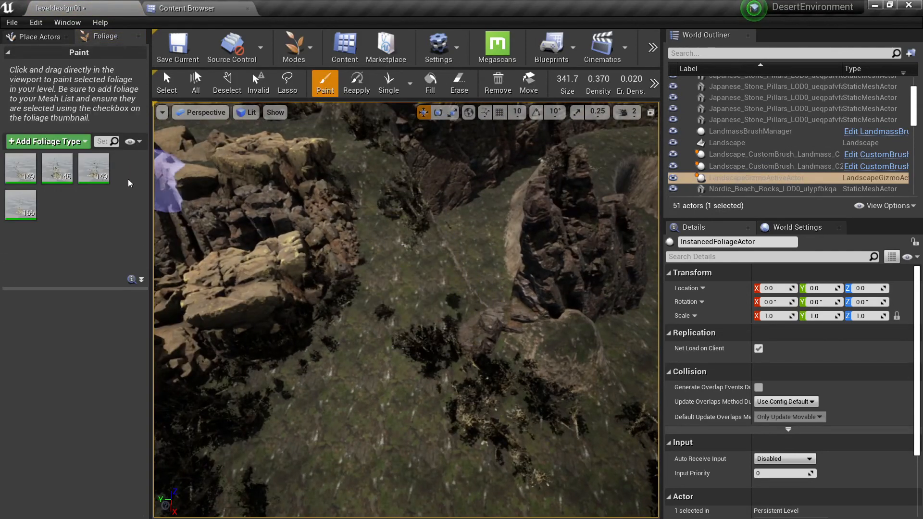
Select the two dry plants around the upright cliff slab and delete them.
{"action": "left_click", "coordinate": [167, 82]}
{"action": "left_click", "coordinate": [409, 245]}
{"action": "right_click_drag", "start_coordinate": [410, 244], "coordinate": [475, 281]}
{"action": "left_click", "coordinate": [435, 258]}
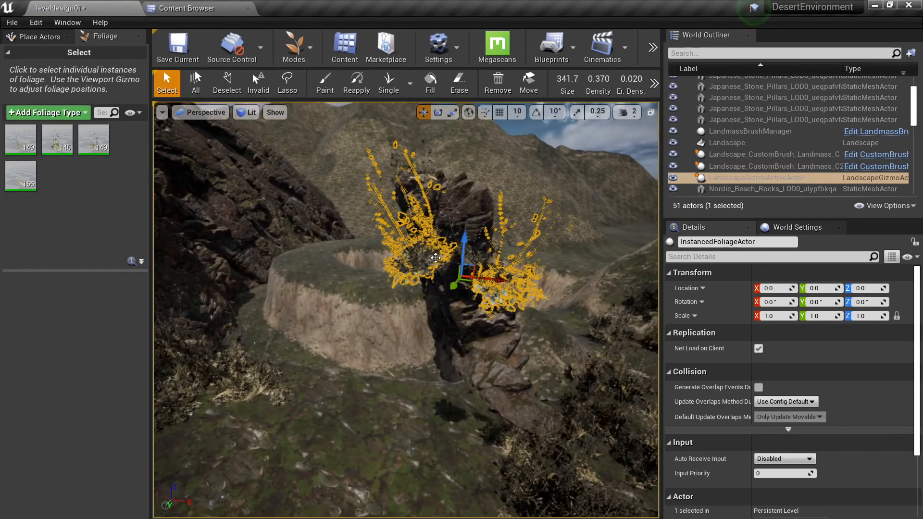
{"action": "key", "text": "Delete"}
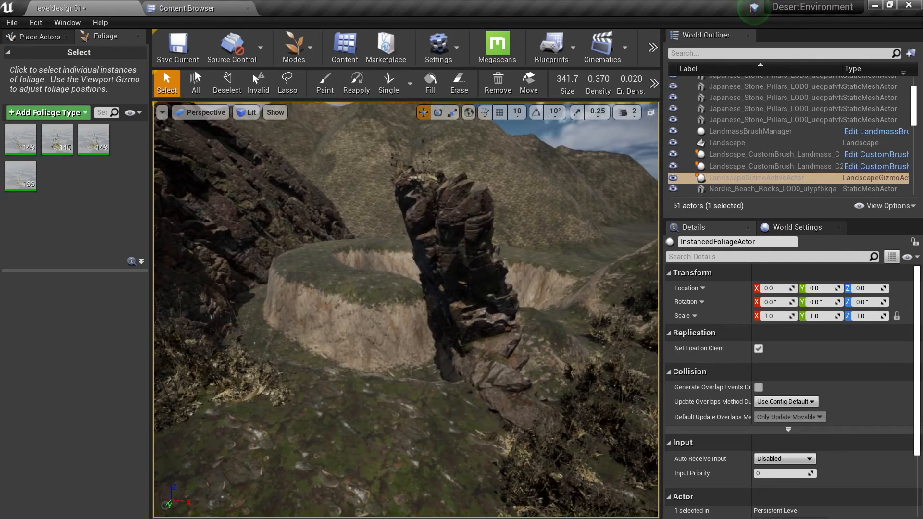
Delete the stray plant on the ground beside the path, leave foliage editing and save the level.
{"action": "scroll", "coordinate": [480, 288], "scroll_direction": "up", "scroll_amount": 10}
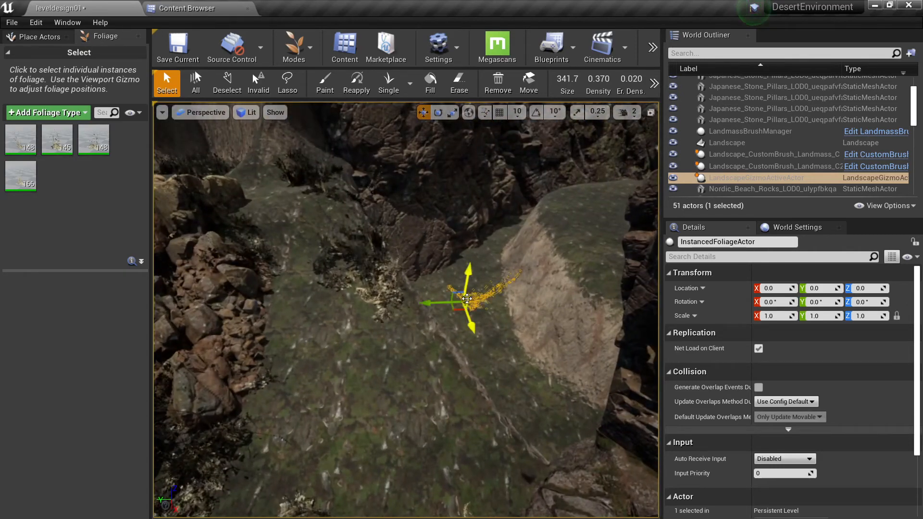
{"action": "right_click_drag", "start_coordinate": [467, 298], "coordinate": [515, 287]}
{"action": "left_click", "coordinate": [569, 167]}
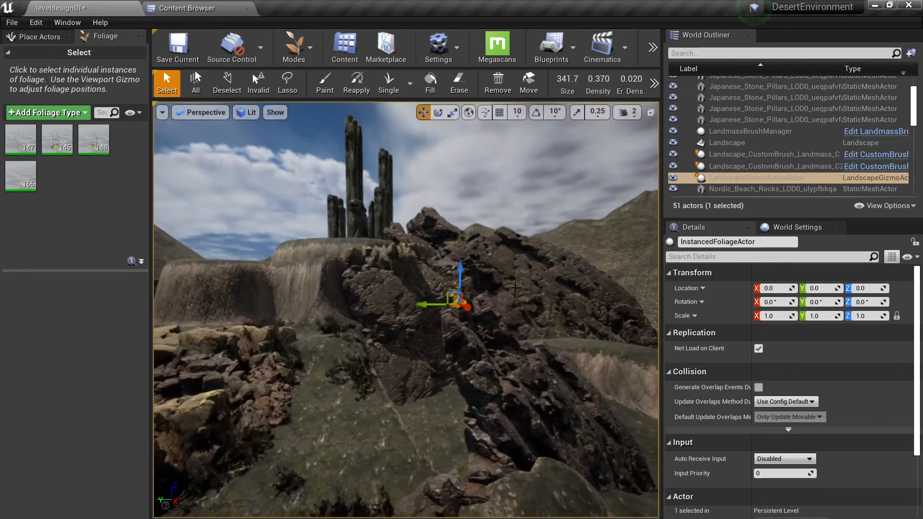
{"action": "right_click_drag", "start_coordinate": [439, 384], "coordinate": [439, 384]}
{"action": "key", "text": "shift+1"}
{"action": "key", "text": "ctrl+s"}
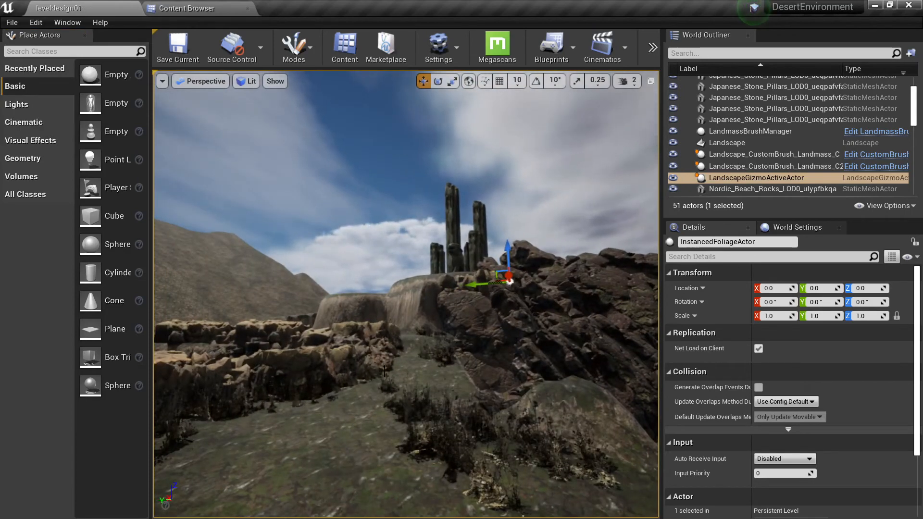
Duplicate a Nordic coastal cliff to the plateau's lower wall at about X -8137, Y 4052, Z 812, turned to about -408° in Z.
{"action": "right_click_drag", "start_coordinate": [384, 370], "coordinate": [410, 410]}
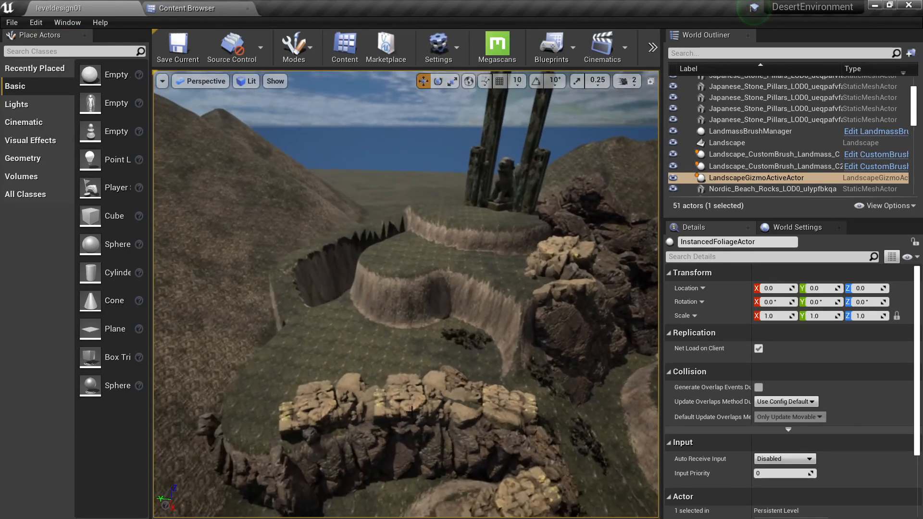
{"action": "left_click", "coordinate": [410, 411]}
{"action": "left_click", "coordinate": [462, 455]}
{"action": "left_click_drag", "start_coordinate": [441, 480], "coordinate": [448, 387], "text": "alt"}
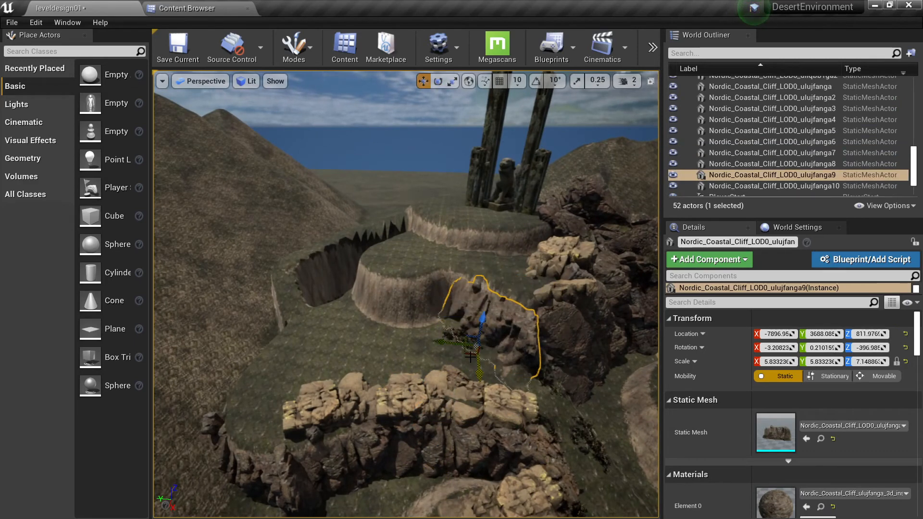
{"action": "right_click_drag", "start_coordinate": [470, 356], "coordinate": [476, 358]}
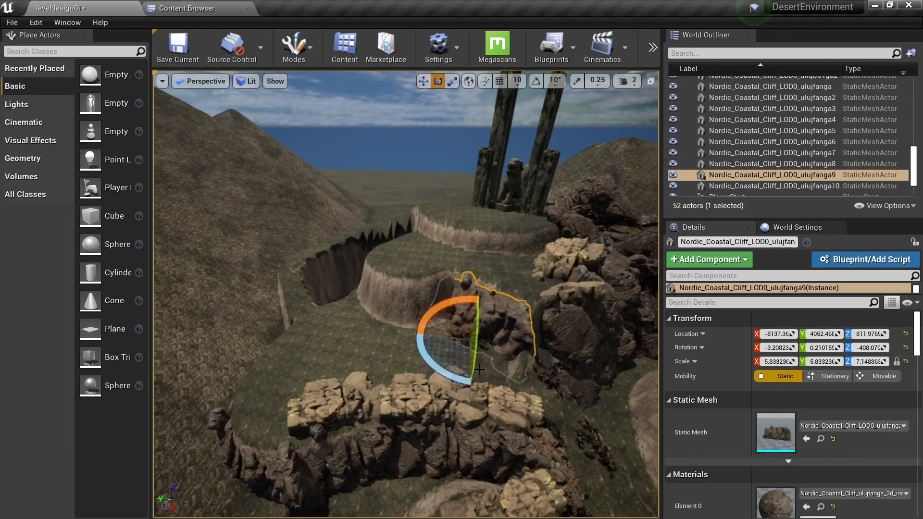
Continue the plateau wall with another coastal cliff copy at about X -7911, Y 5633, turned to about -457° in Z.
{"action": "left_click_drag", "start_coordinate": [479, 370], "coordinate": [486, 391], "text": "alt"}
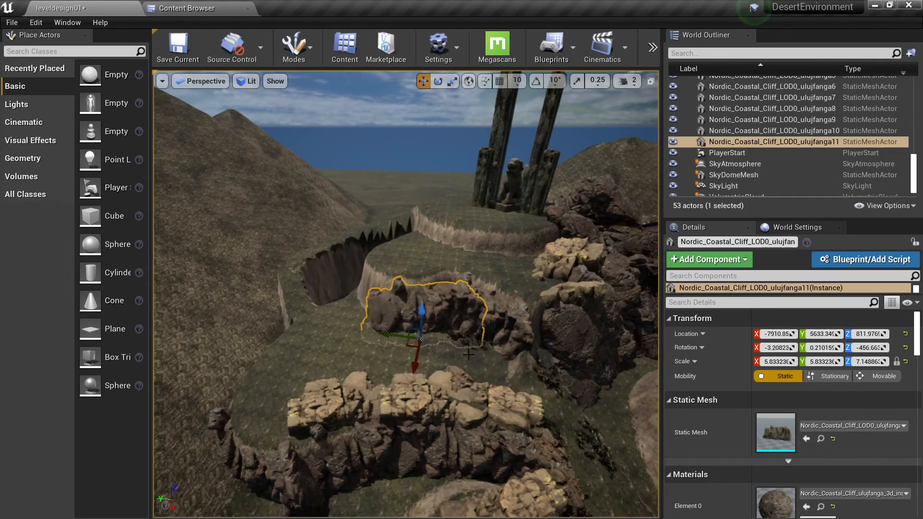
{"action": "key", "text": "Escape"}
{"action": "right_click_drag", "start_coordinate": [468, 355], "coordinate": [452, 335]}
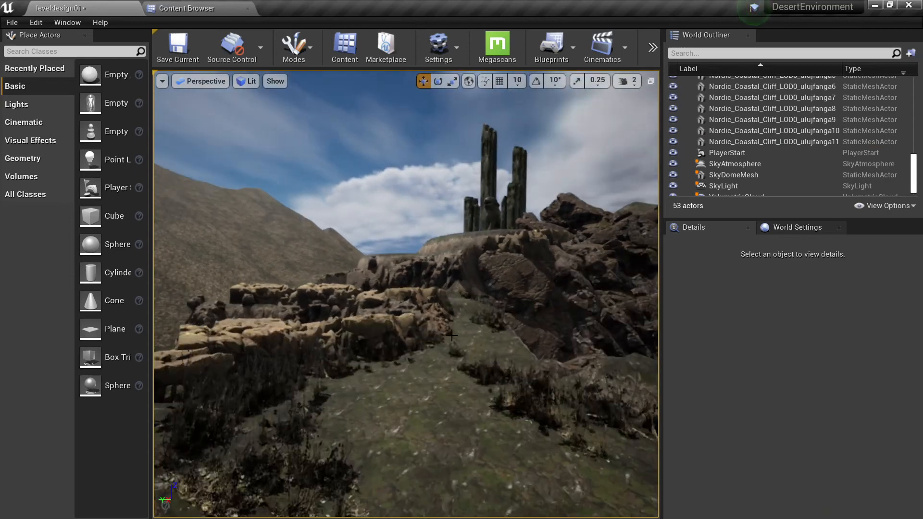
{"action": "scroll", "coordinate": [452, 335], "scroll_direction": "down", "scroll_amount": 5}
{"action": "scroll", "coordinate": [462, 339], "scroll_direction": "up", "scroll_amount": 4}
{"action": "scroll", "coordinate": [478, 348], "scroll_direction": "down", "scroll_amount": 4}
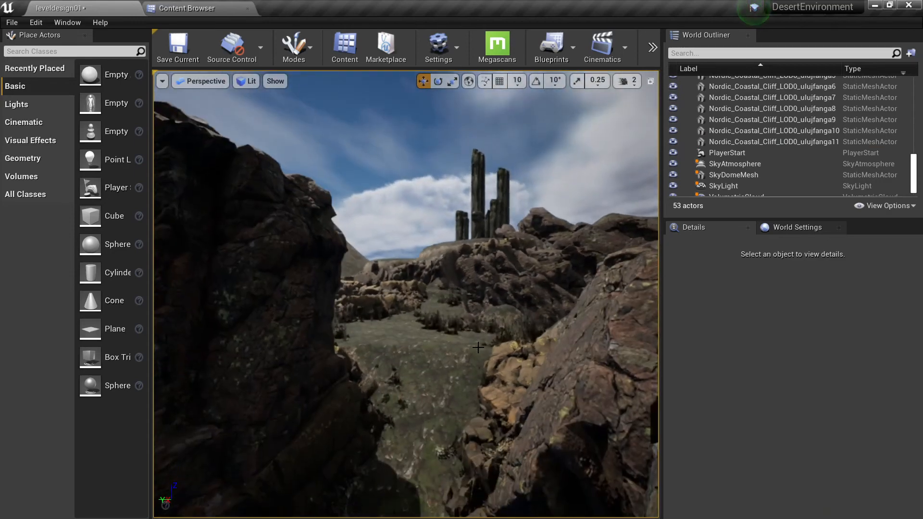
Examine the approach through the cliff gap up to the plateau, checking the large coastal cliff and the Komainu statue.
{"action": "right_click_drag", "start_coordinate": [354, 325], "coordinate": [443, 346]}
{"action": "left_click", "coordinate": [355, 326]}
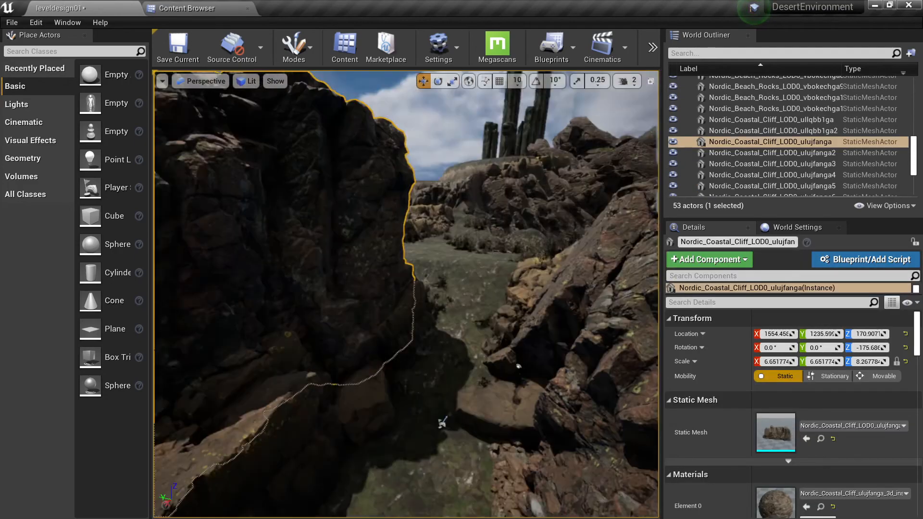
{"action": "right_click_drag", "start_coordinate": [442, 422], "coordinate": [443, 294]}
{"action": "left_click", "coordinate": [459, 345]}
{"action": "key", "text": "w"}
{"action": "left_click", "coordinate": [443, 254]}
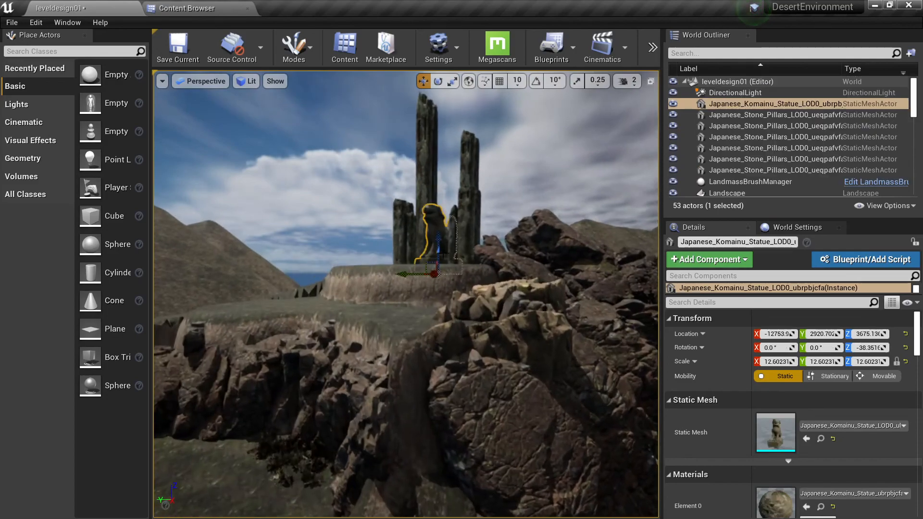
{"action": "key", "text": "Escape"}
Inspect the dry foliage along the path below the plateau, selecting the painted plants to check their spread.
{"action": "key", "text": "s"}
{"action": "right_click_drag", "start_coordinate": [443, 255], "coordinate": [394, 298]}
{"action": "key", "text": "s"}
{"action": "key", "text": "w"}
{"action": "right_click_drag", "start_coordinate": [447, 320], "coordinate": [432, 308]}
{"action": "left_click", "coordinate": [271, 321]}
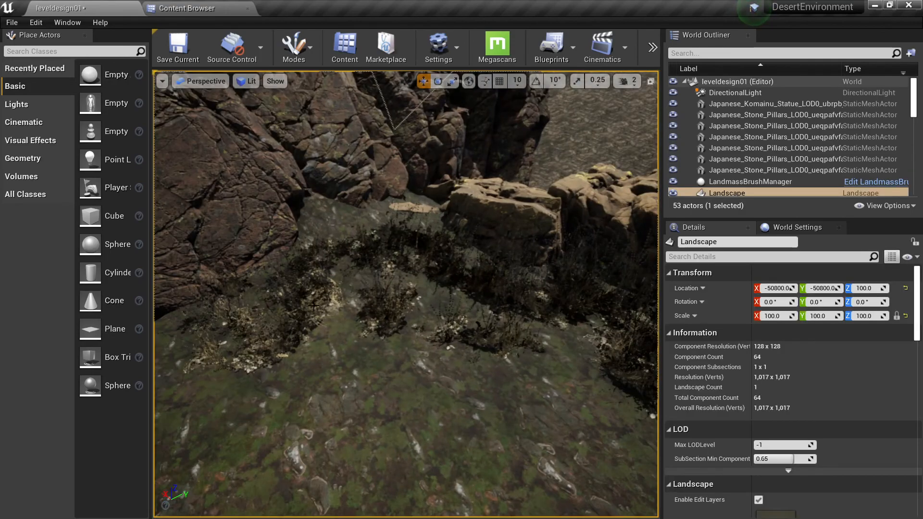
{"action": "left_click", "coordinate": [297, 327]}
{"action": "right_click_drag", "start_coordinate": [313, 421], "coordinate": [451, 360]}
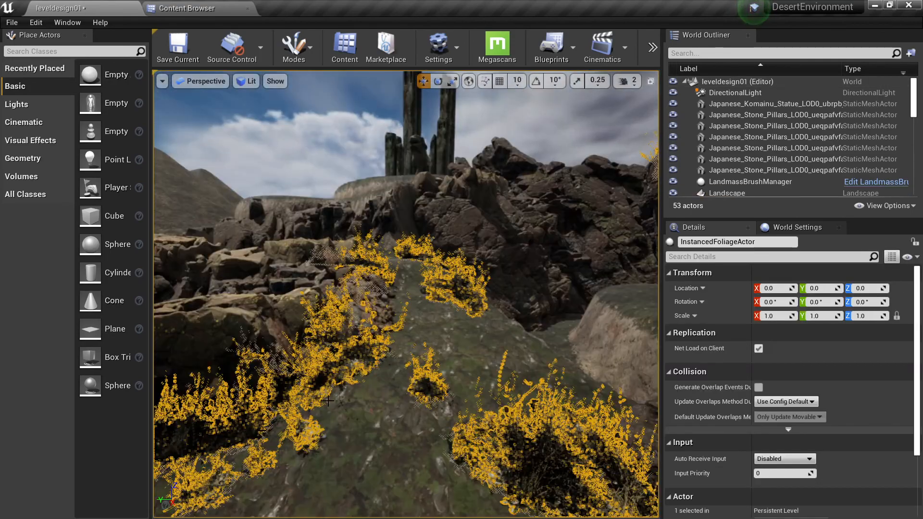
Clear the foliage selection and save the level.
{"action": "right_click_drag", "start_coordinate": [389, 292], "coordinate": [402, 336]}
{"action": "key", "text": "q"}
{"action": "key", "text": "e"}
{"action": "key", "text": "Escape"}
{"action": "key", "text": "w"}
{"action": "key", "text": "e"}
{"action": "key", "text": "s"}
{"action": "key", "text": "w"}
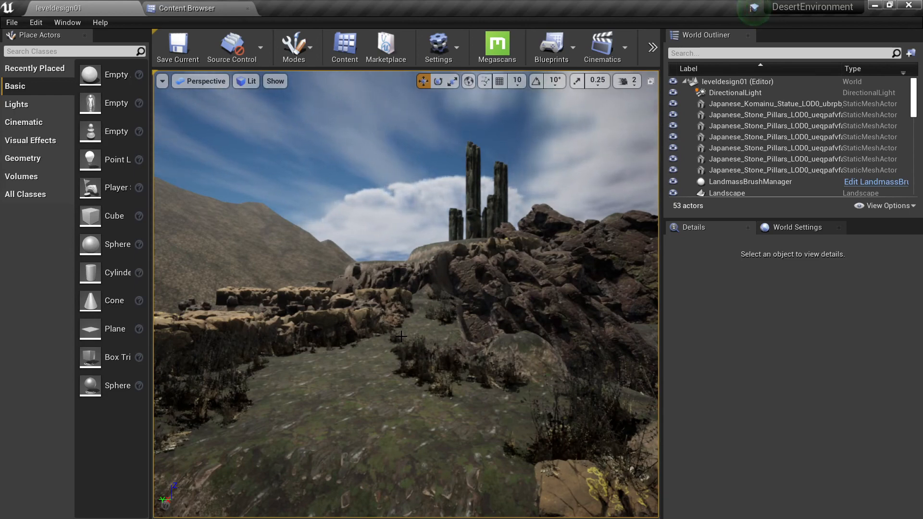
Review the plant-lined path leading to the stone pillars from player height, ending with the viewport in full-screen view.
{"action": "key", "text": "s"}
{"action": "mouse_move", "coordinate": [436, 334]}
{"action": "right_mouse_down"}
{"action": "mouse_move", "coordinate": [468, 327]}
{"action": "mouse_move", "coordinate": [459, 327]}
{"action": "mouse_move", "coordinate": [463, 308]}
{"action": "mouse_move", "coordinate": [463, 337]}
{"action": "mouse_move", "coordinate": [435, 334]}
{"action": "right_mouse_up"}
{"action": "key", "text": "w"}
{"action": "key", "text": "s"}
{"action": "key", "text": "s"}
{"action": "key", "text": "w"}
{"action": "key", "text": "s"}
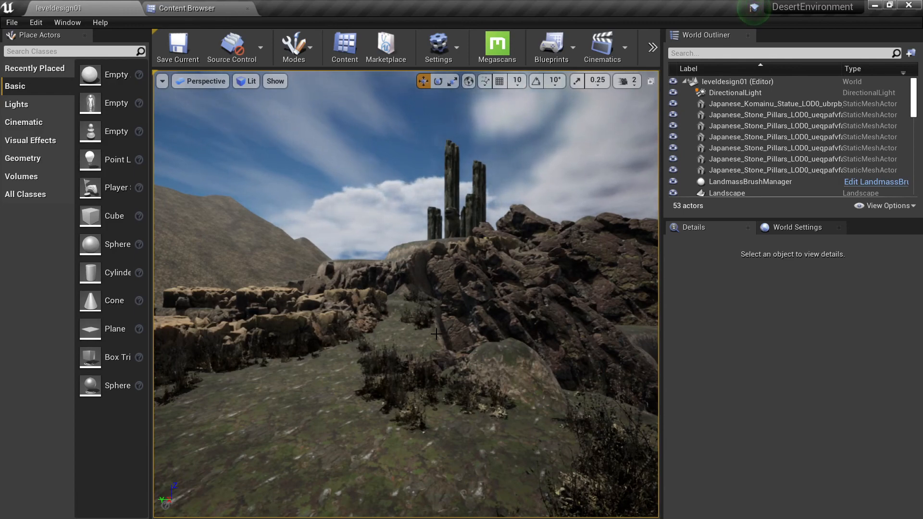
{"action": "key", "text": "w"}
{"action": "right_click_drag", "start_coordinate": [401, 339], "coordinate": [405, 338]}
{"action": "key", "text": "w"}
{"action": "key", "text": "w"}
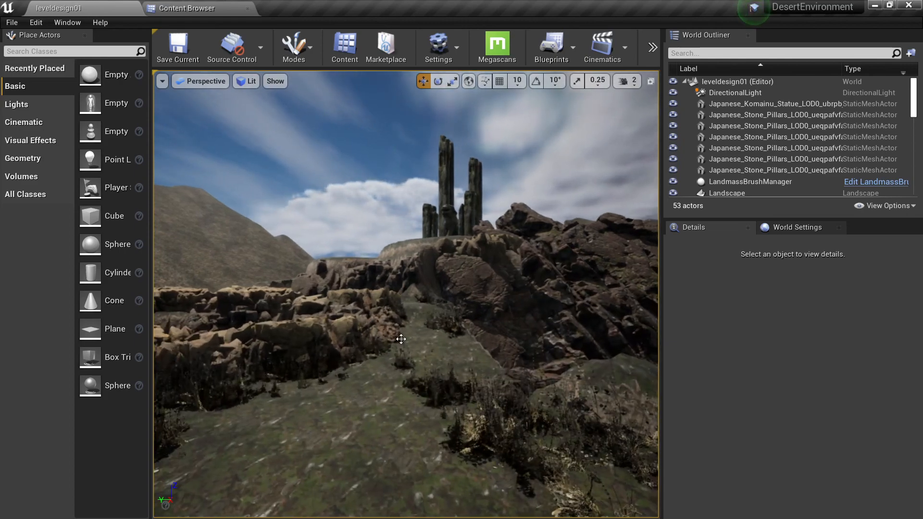
{"action": "key", "text": "F11"}
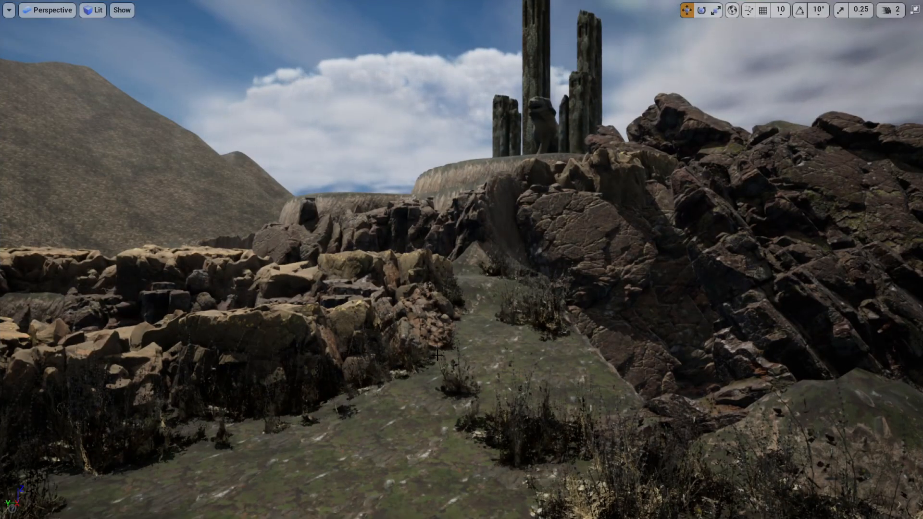